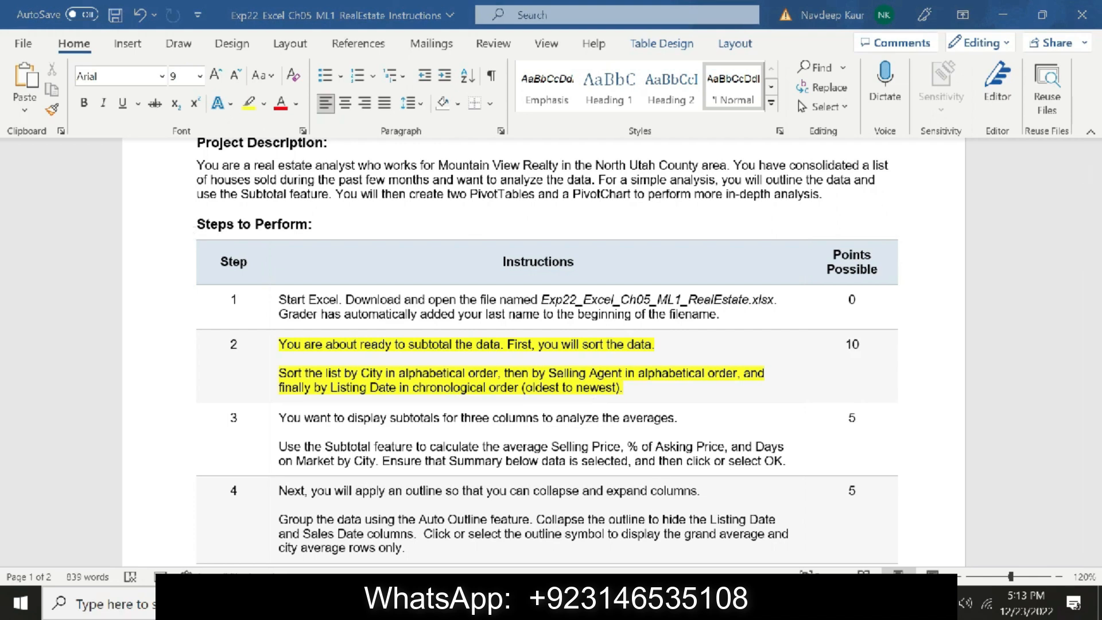
Switch to the Excel workbook and start a custom sort of the Sales Subtotals list by City, A to Z
key("alt+Tab")
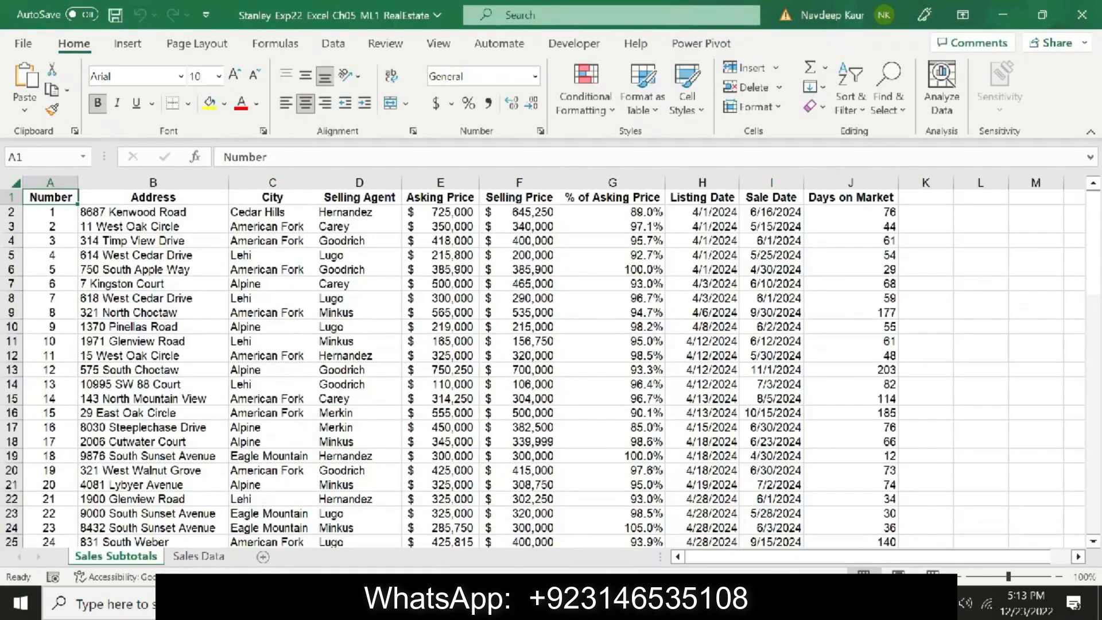
left_click(862, 113)
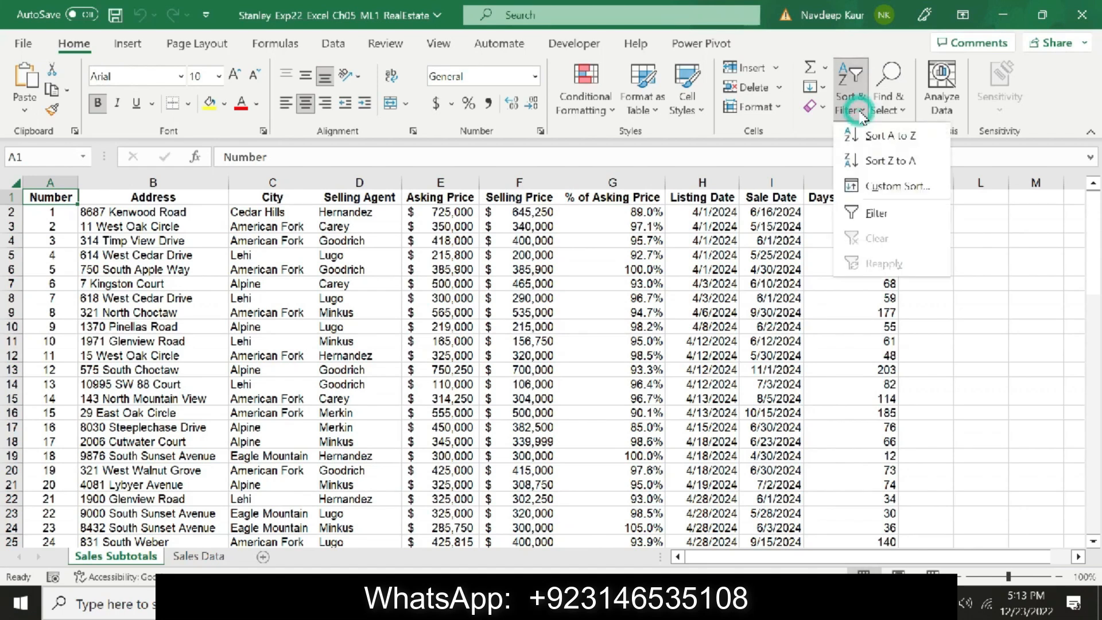
left_click(874, 187)
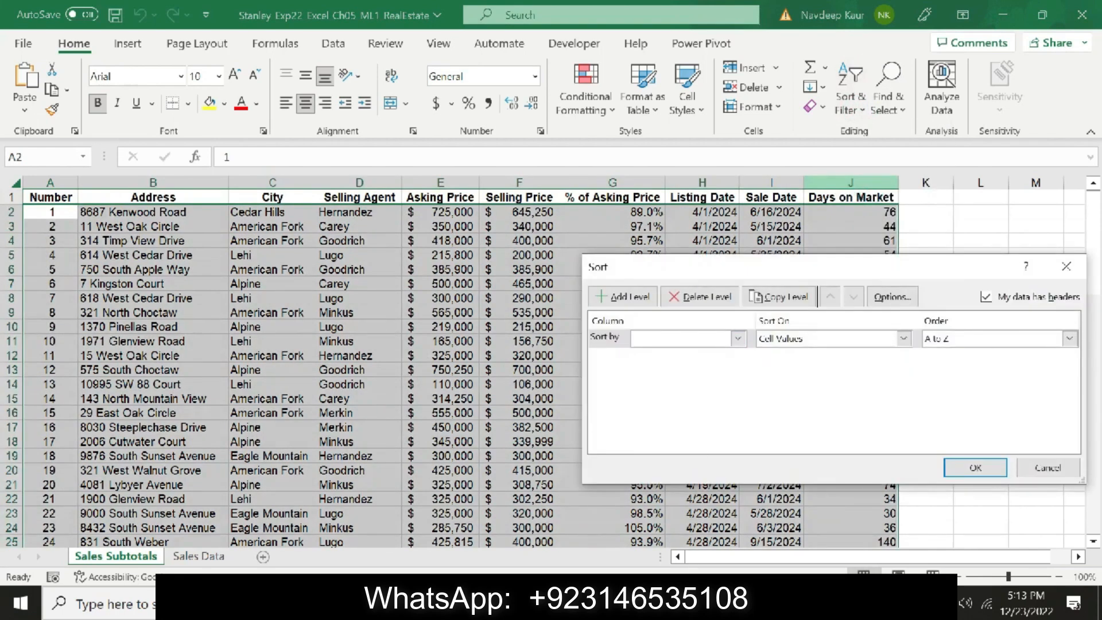
key("alt+Tab")
key("alt+Tab")
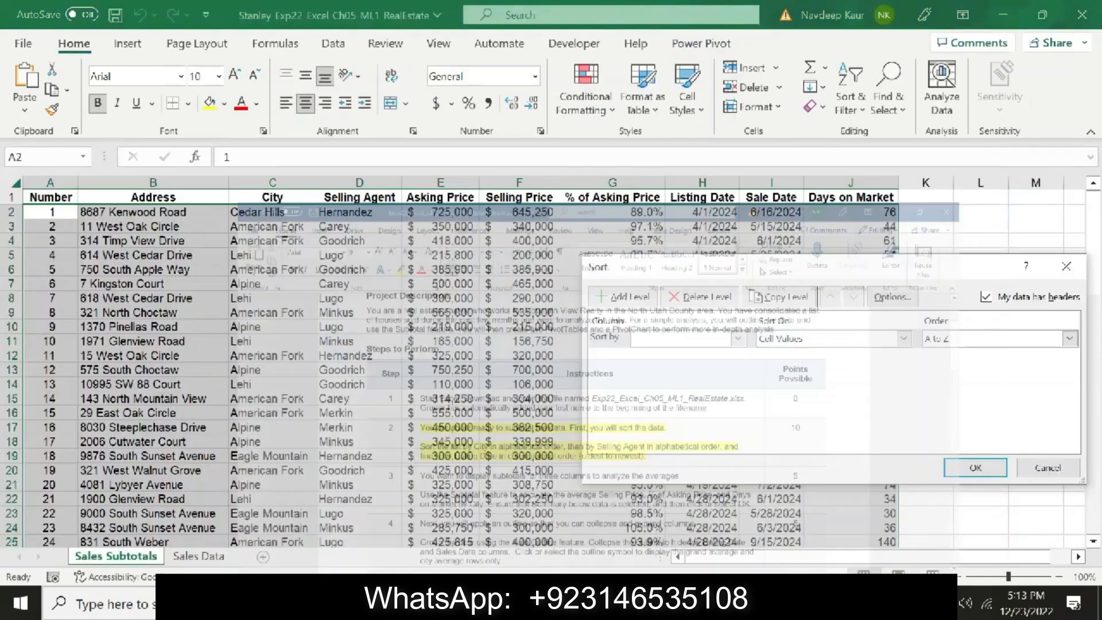
left_click(738, 338)
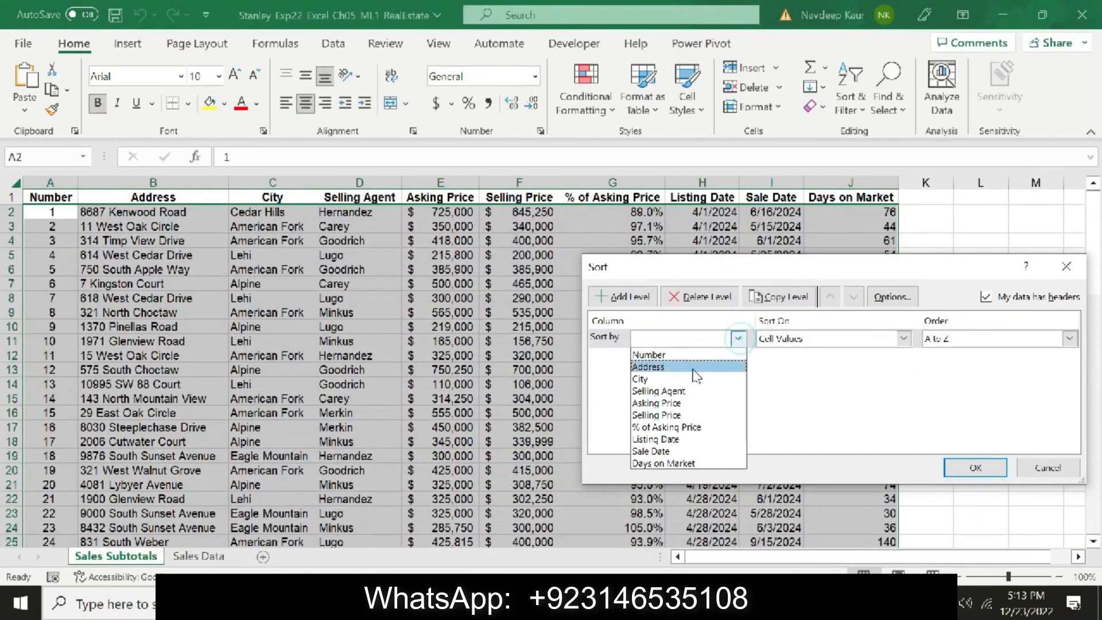
left_click(672, 380)
Add a second sort level by Selling Agent in A to Z order
left_click(648, 297)
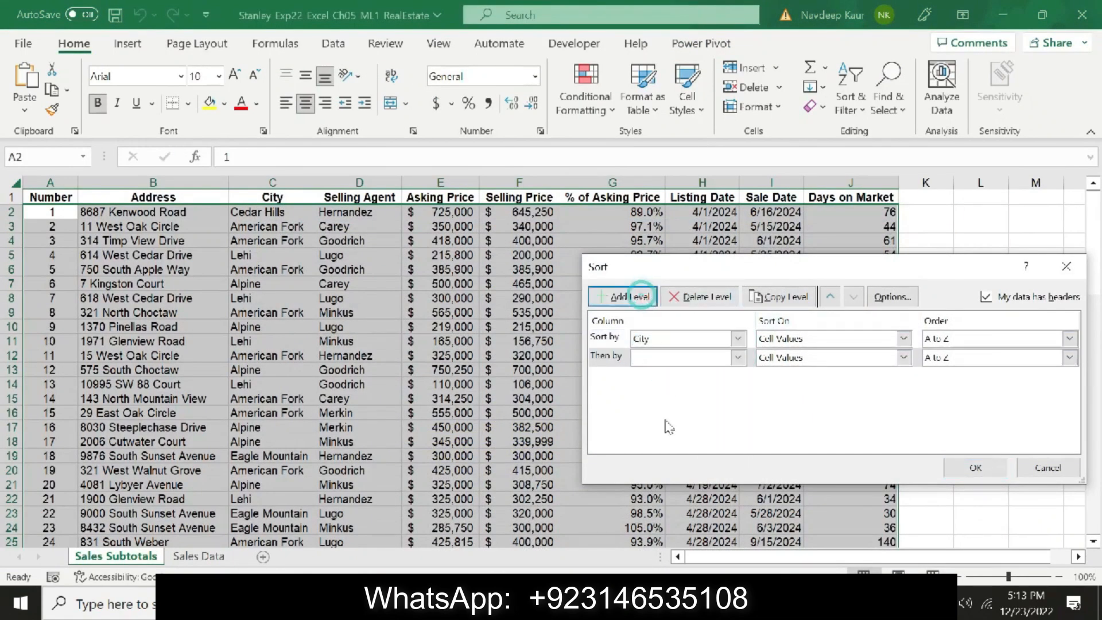
key("alt+Tab")
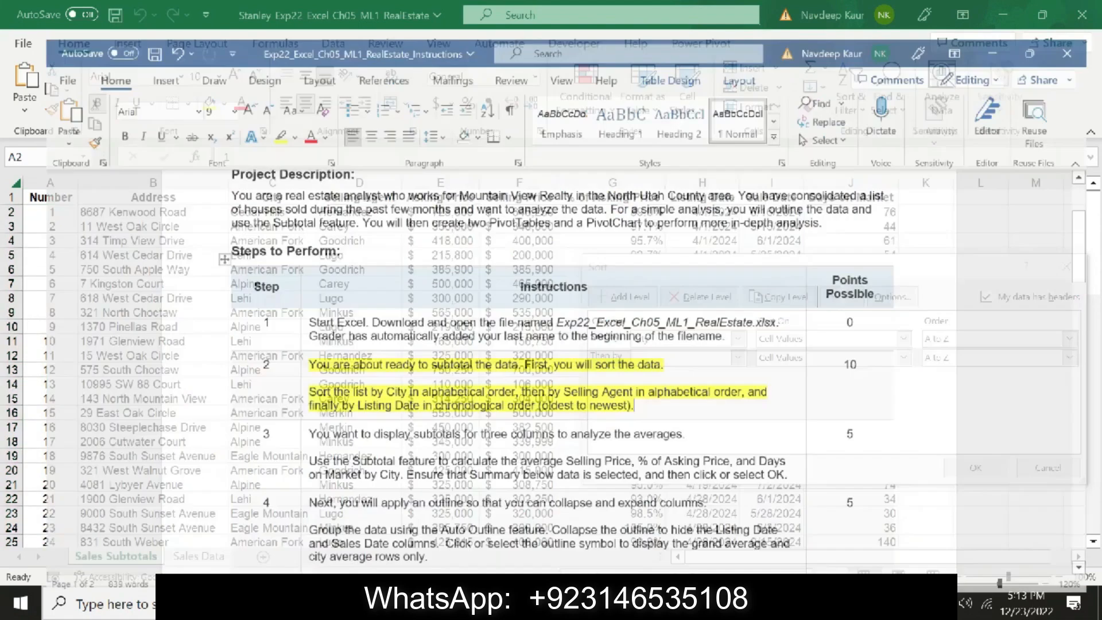
key("alt+Tab")
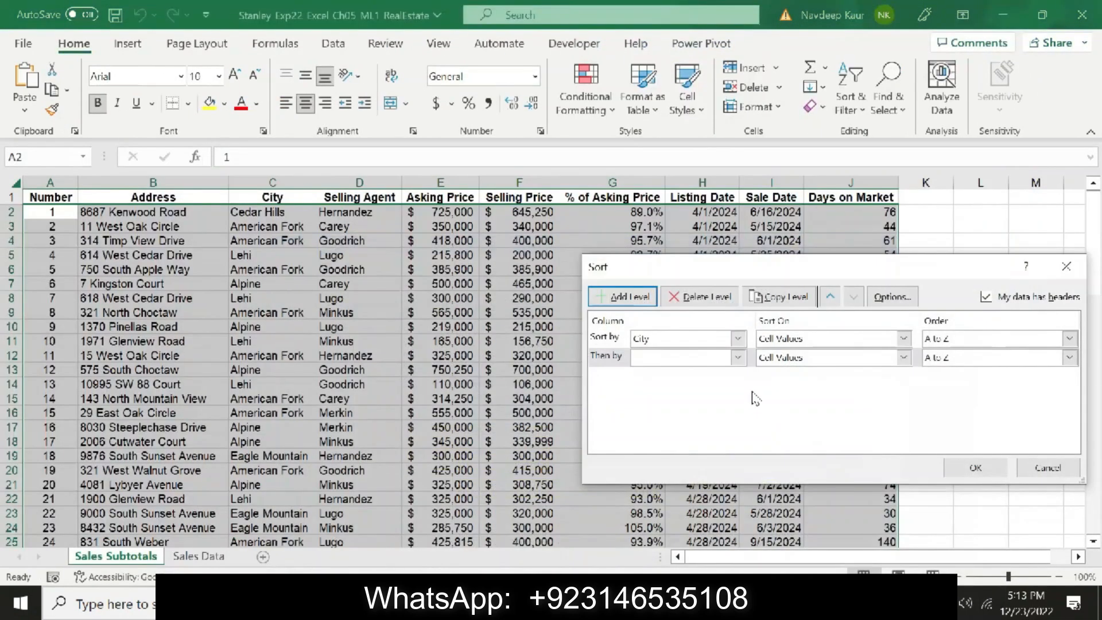
left_click(738, 357)
left_click(683, 410)
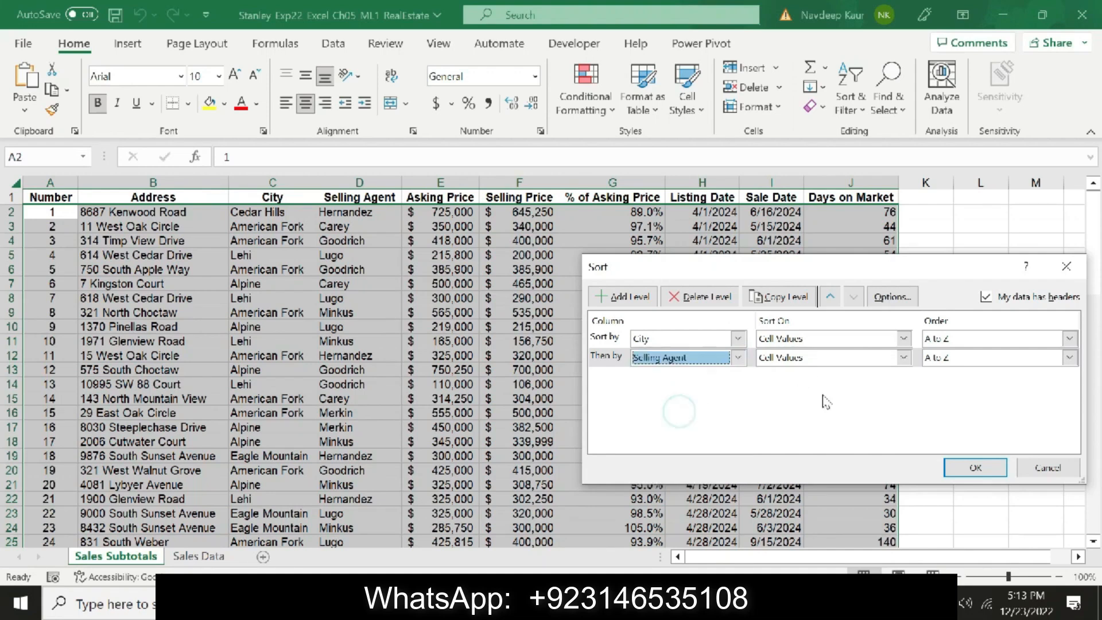
Add a third sort level by Listing Date, Oldest to Newest, and apply the sort
key("alt+Tab")
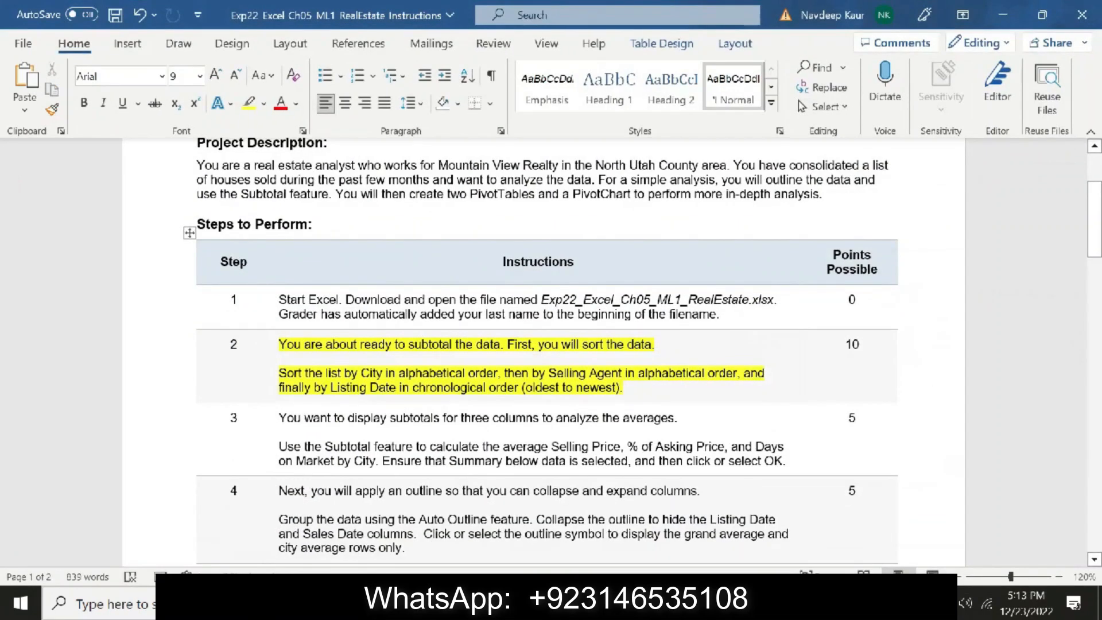
key("alt+Tab")
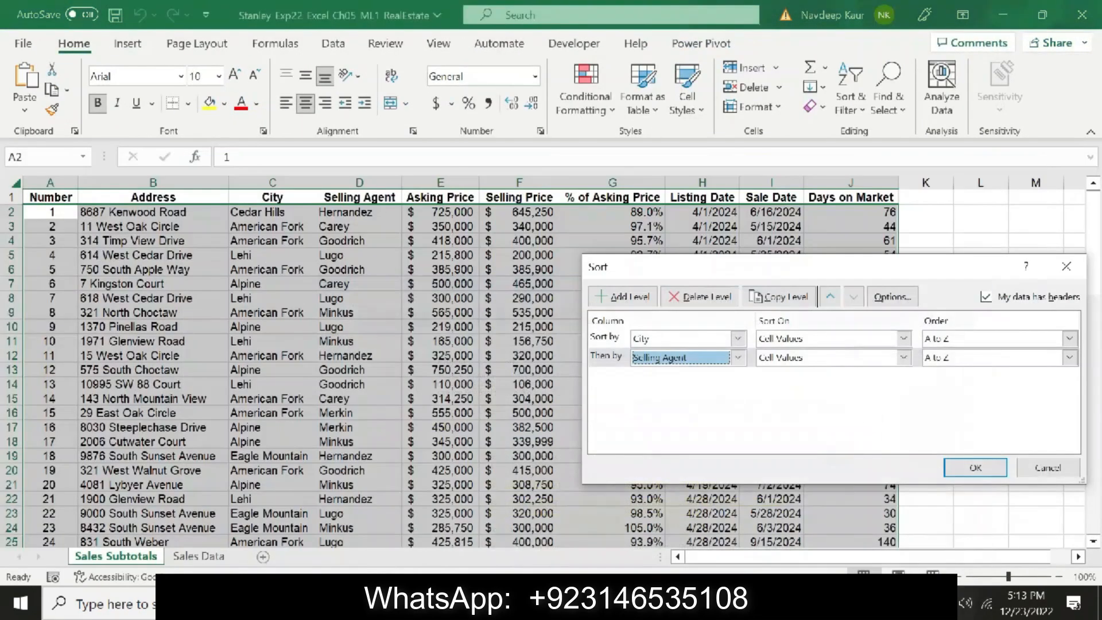
left_click(631, 296)
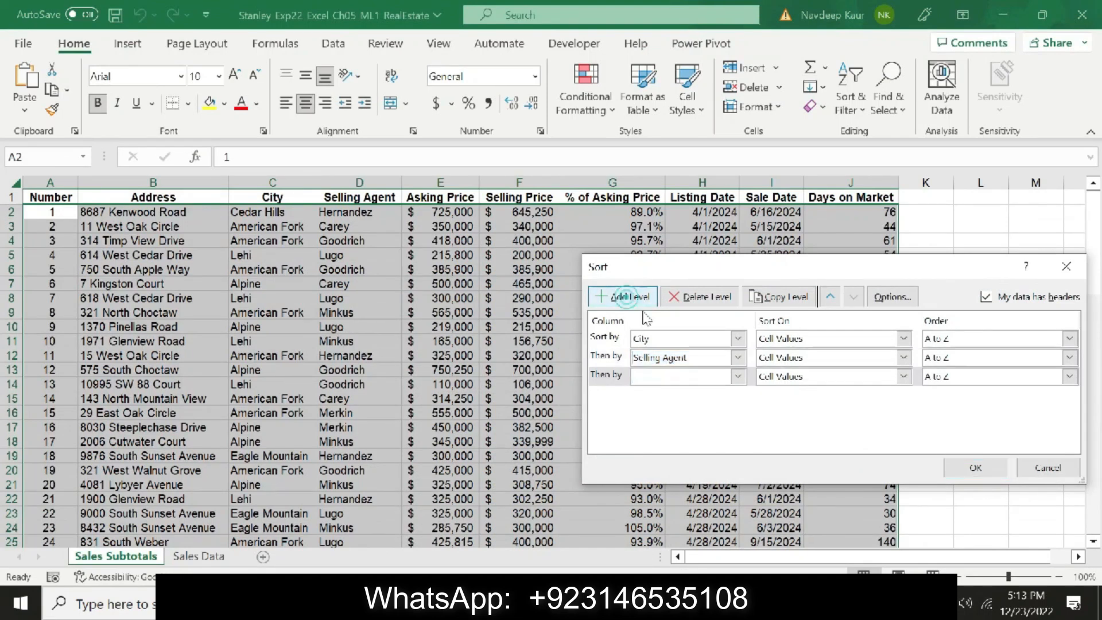
left_click(738, 376)
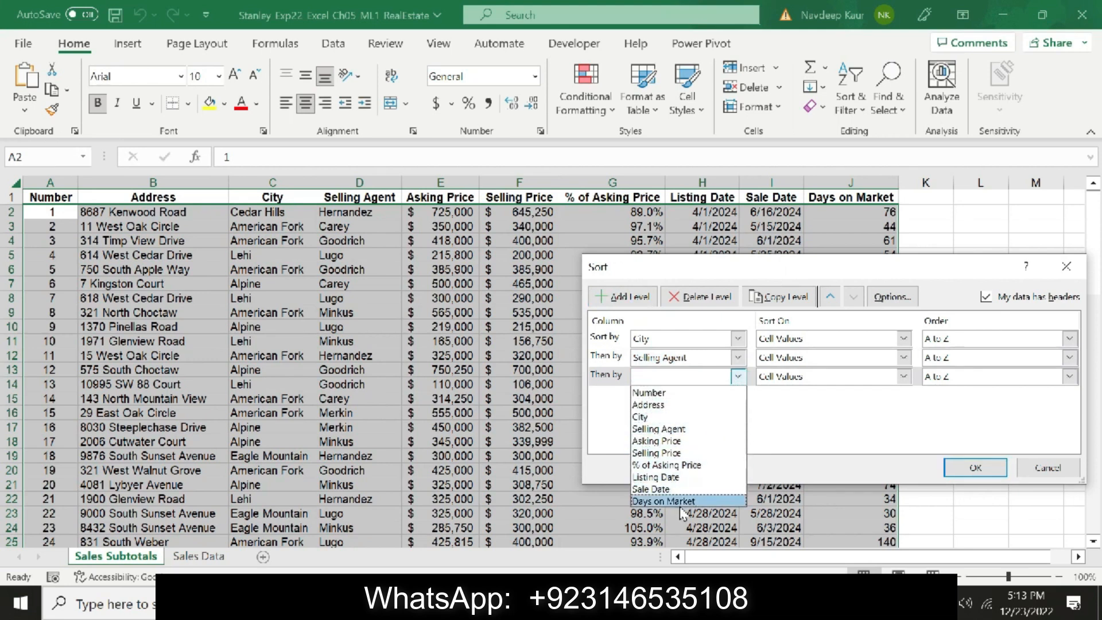
left_click(678, 478)
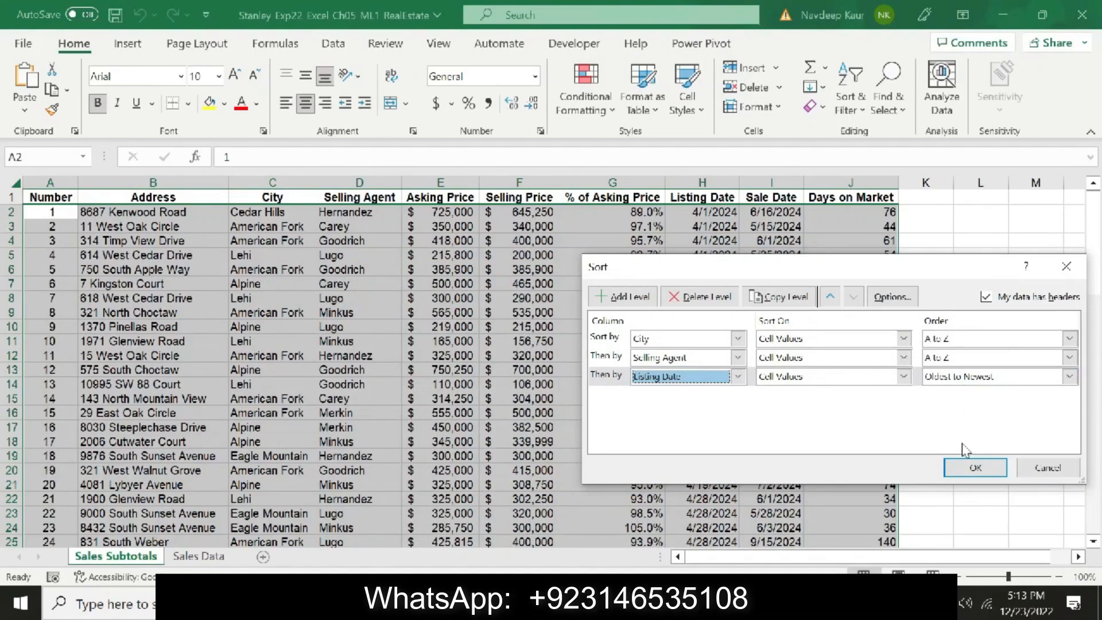
left_click(964, 470)
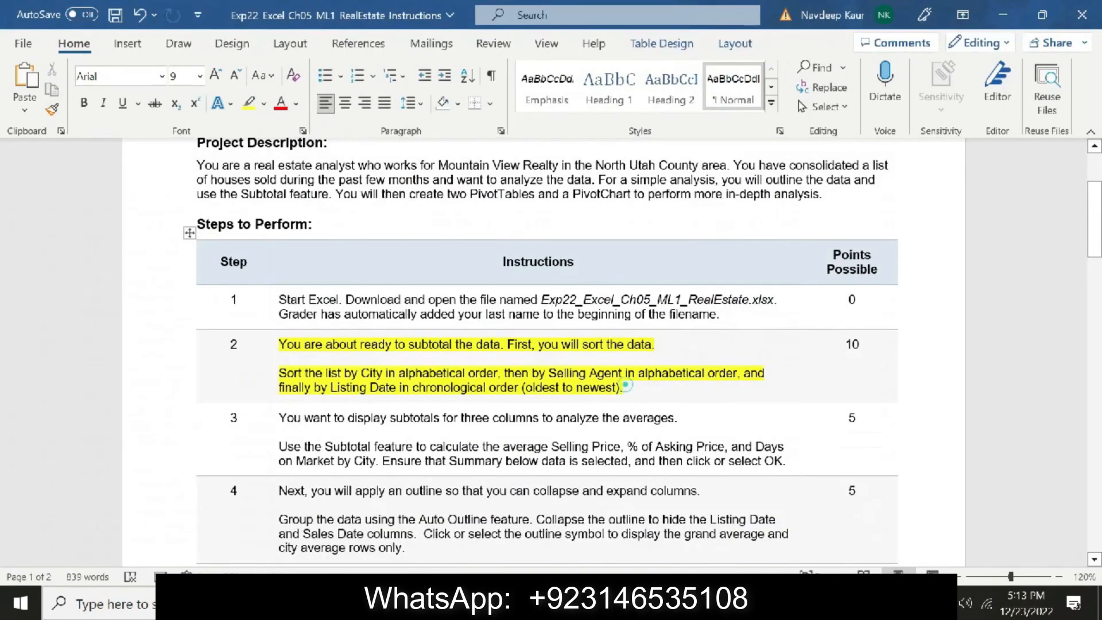
In the Word instructions document, remove the yellow highlight from the step 2 sorting text
left_click_drag(628, 385, 279, 344)
left_click(241, 112)
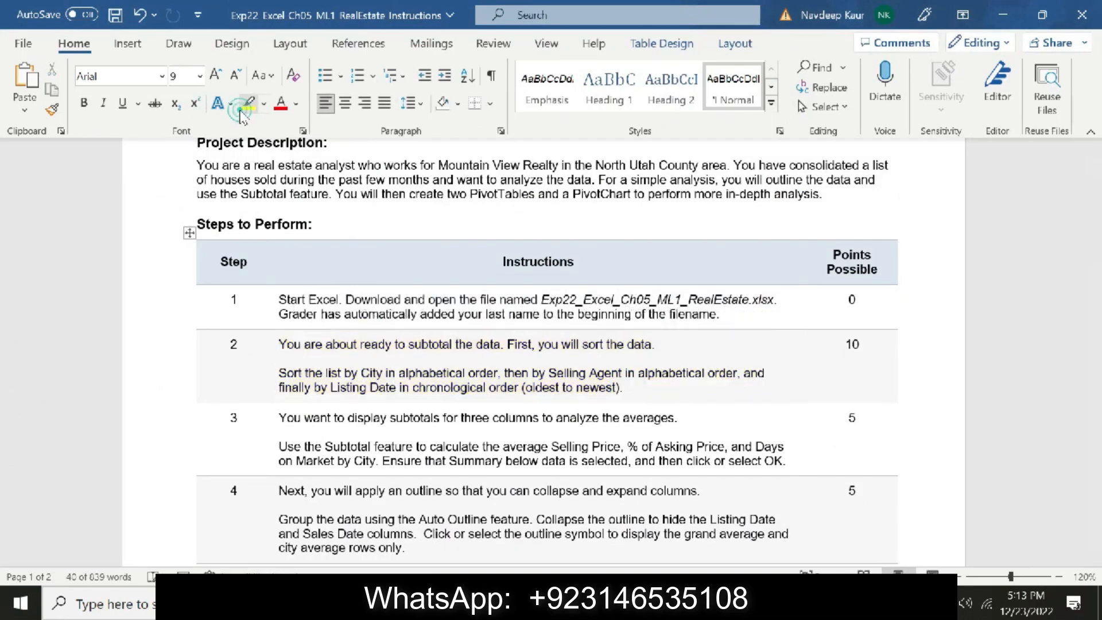
left_click_drag(1101, 242, 1100, 282)
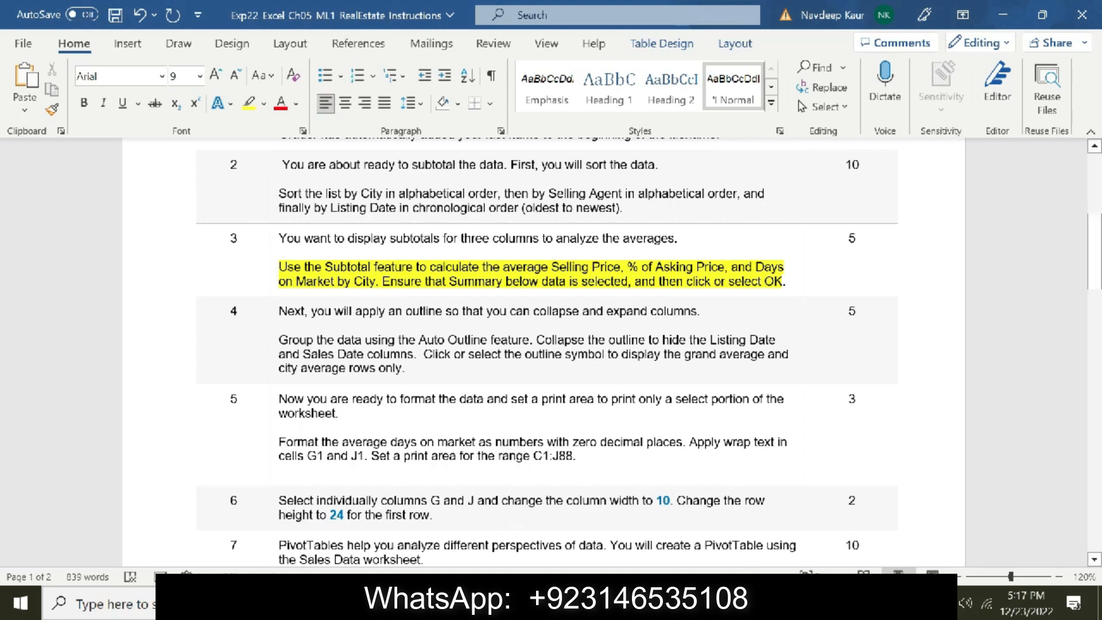
Switch to the Excel workbook and start a Subtotal on the sorted list at each change in City
left_click(728, 602)
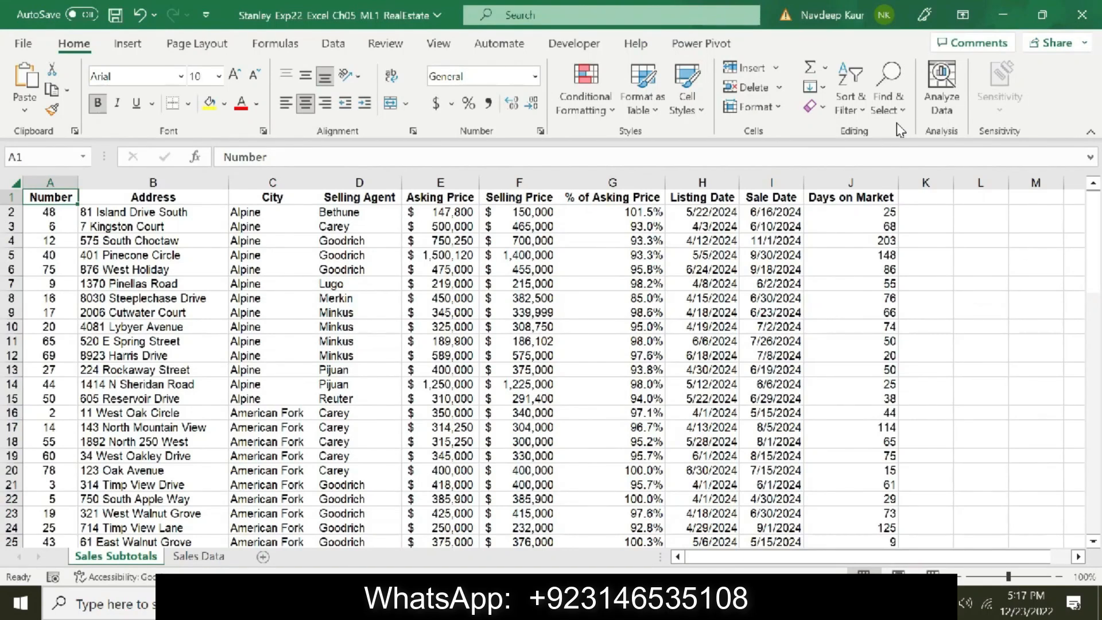
left_click(334, 44)
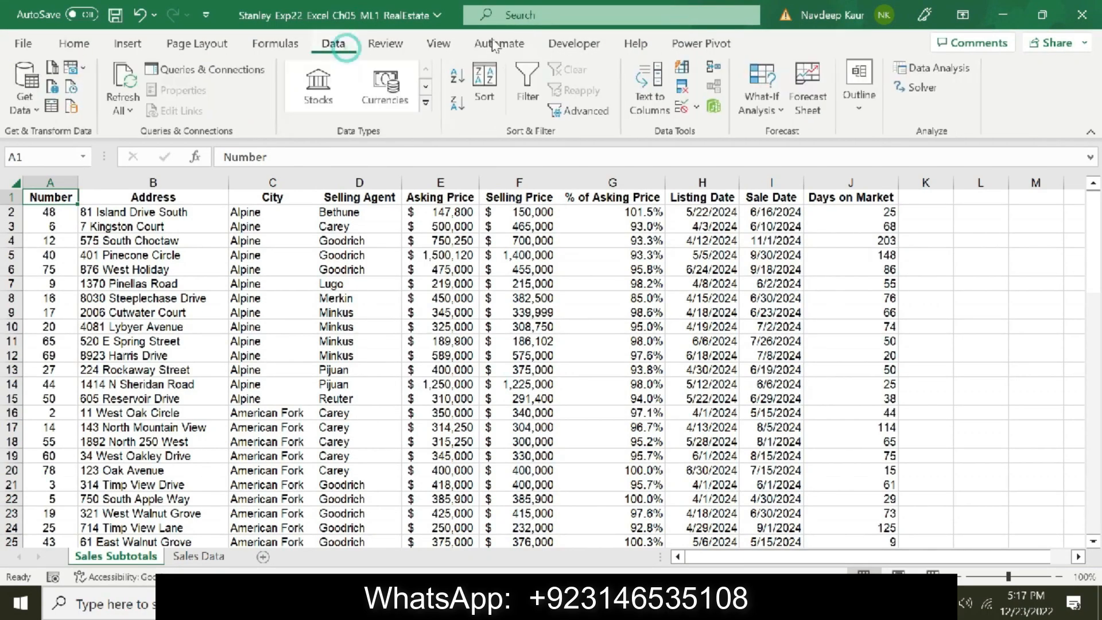
left_click(859, 91)
left_click(940, 176)
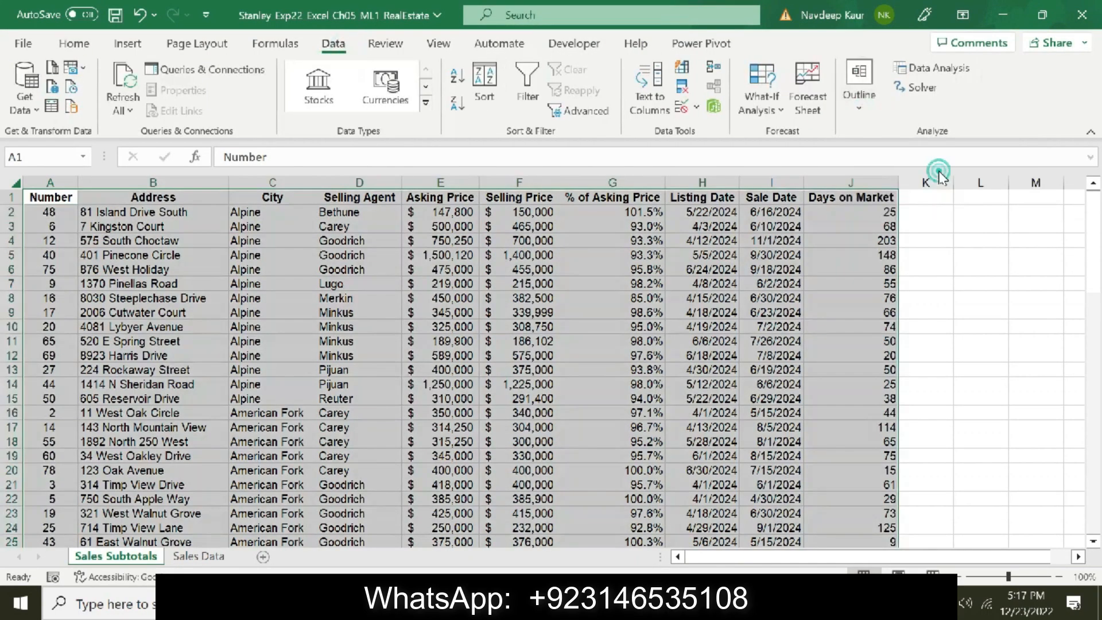
left_click(829, 268)
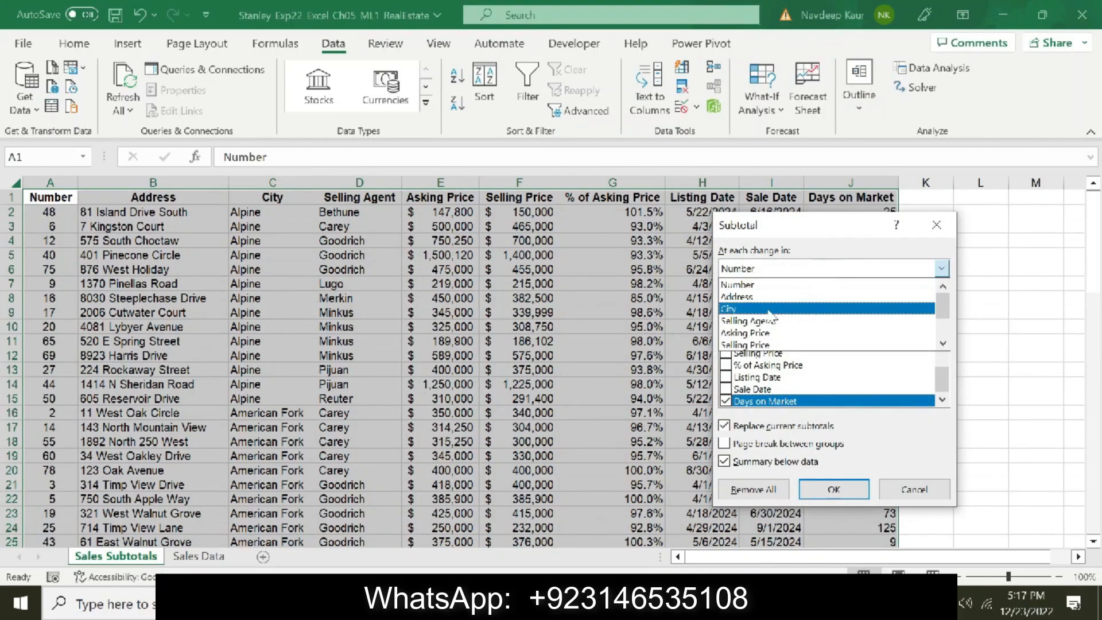
left_click(768, 311)
Check the step 3 instruction in Word and set the subtotal function to Average
left_click(697, 602)
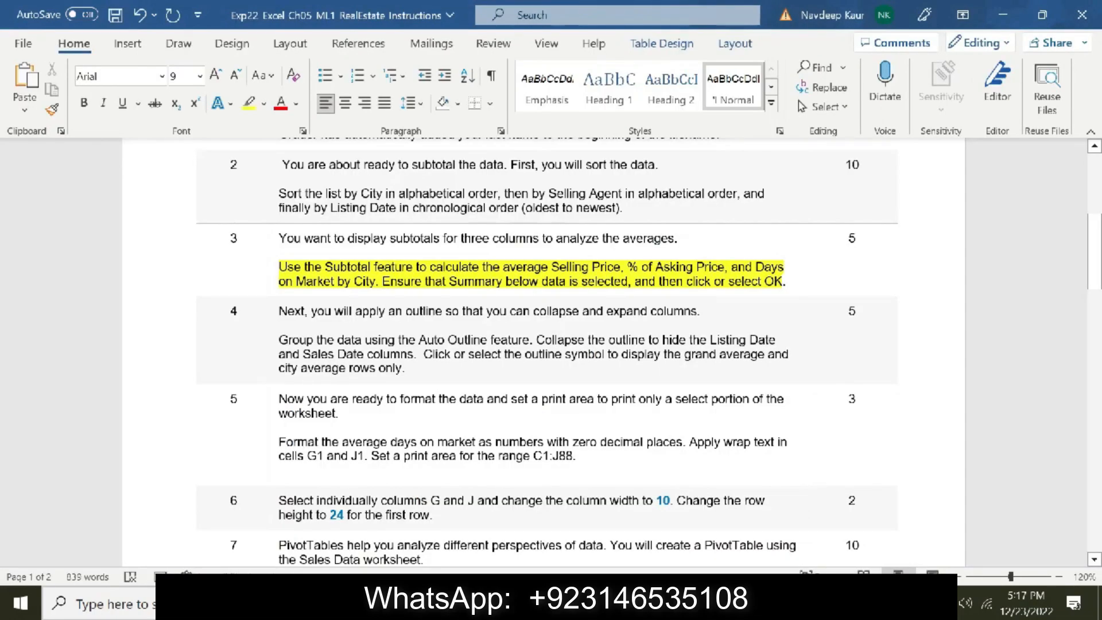
key("alt+Tab")
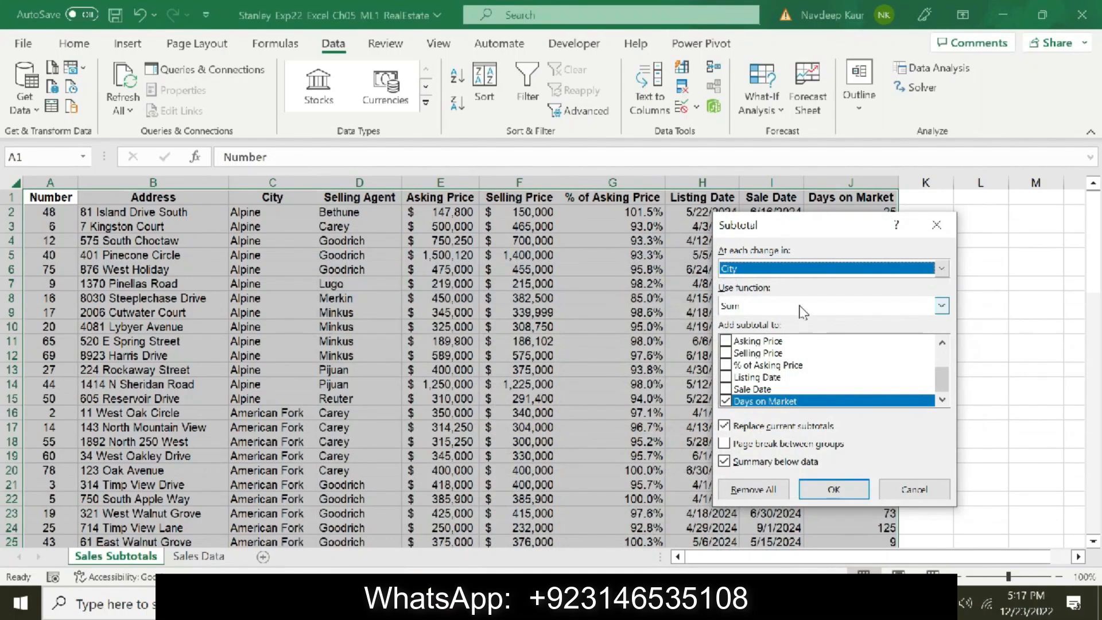
left_click(799, 303)
left_click(759, 347)
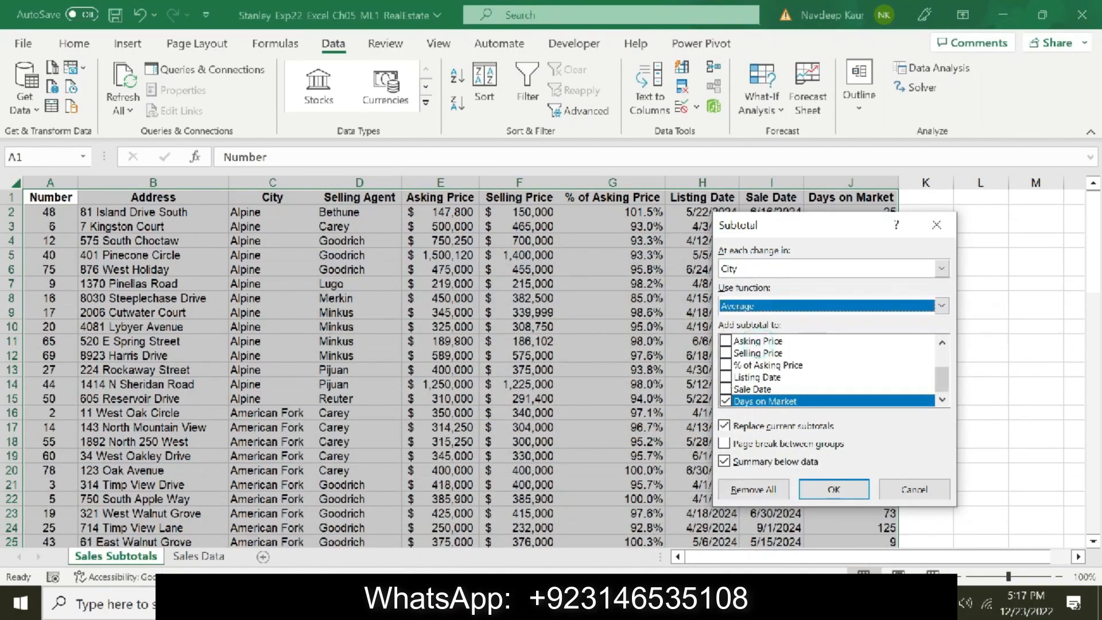
Include Selling Price and % of Asking Price along with Days on Market, keep Summary below data, and apply the subtotals
left_click(698, 603)
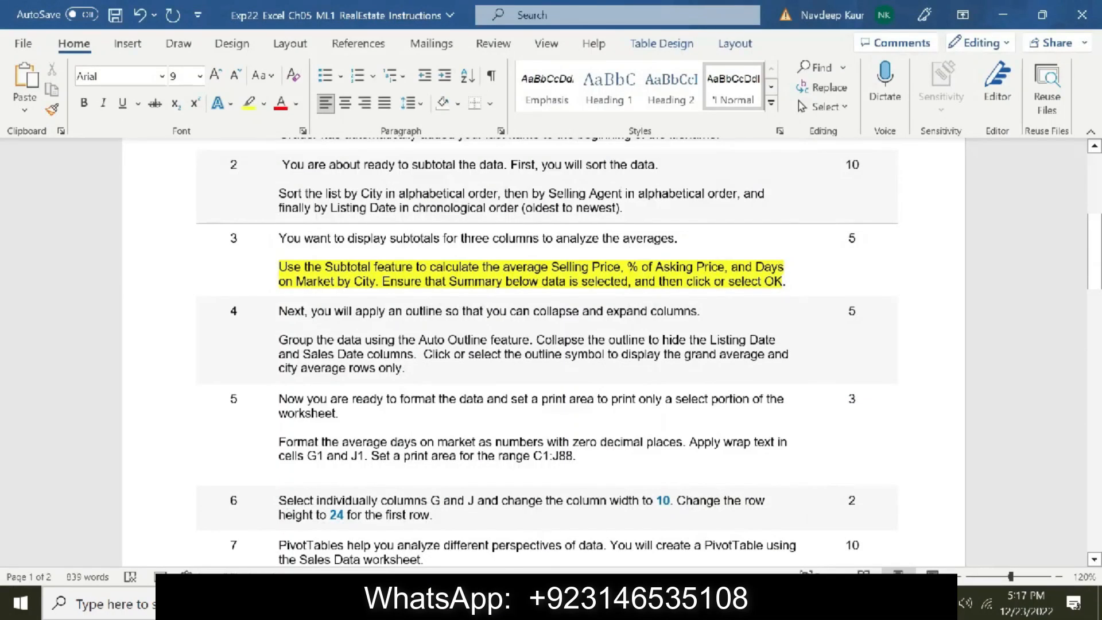
key("alt+Tab")
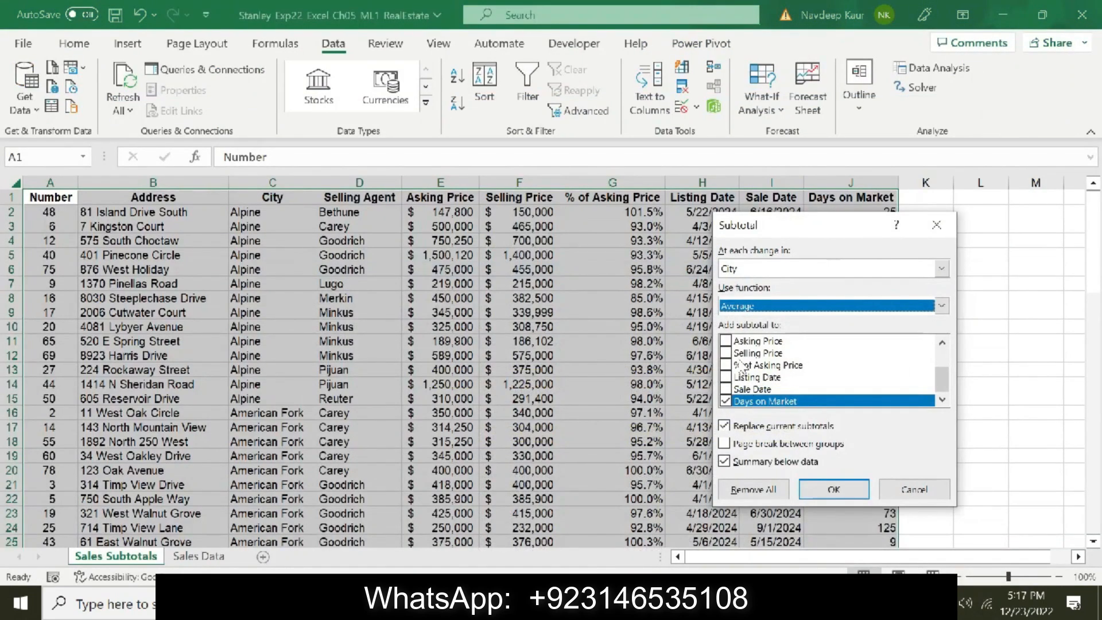
left_click(741, 365)
key("alt+Tab")
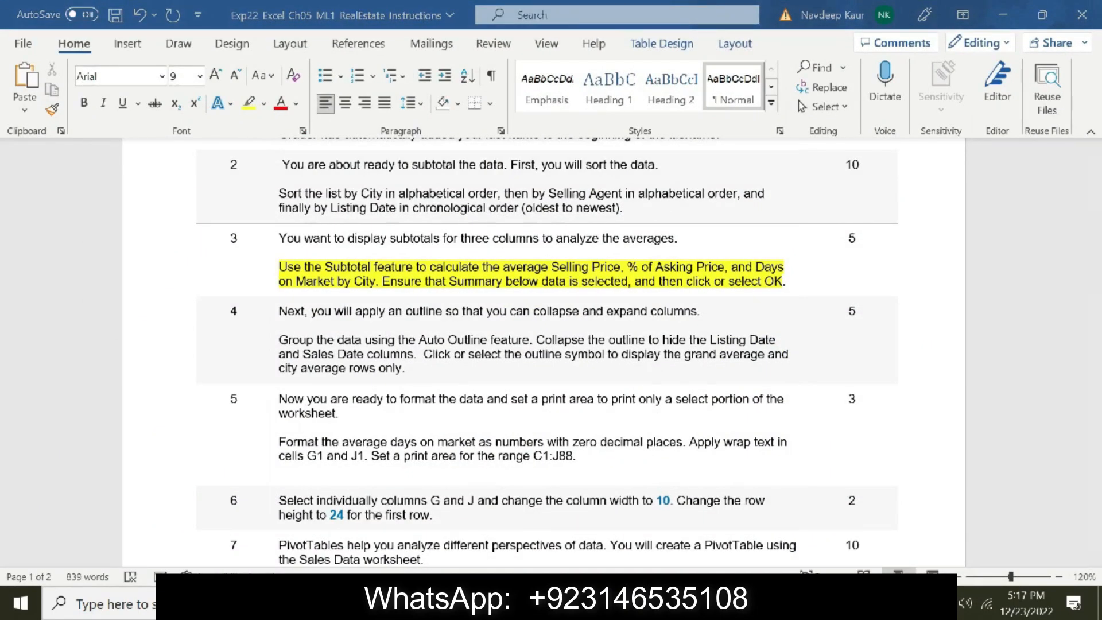
key("alt+Tab")
left_click(740, 366)
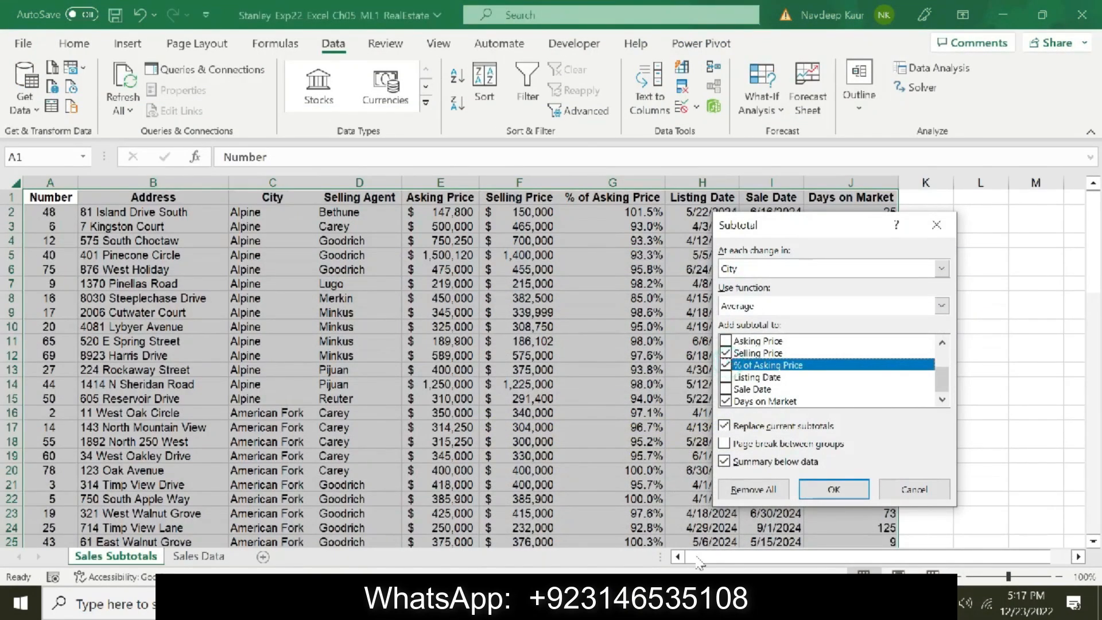
key("alt+Tab")
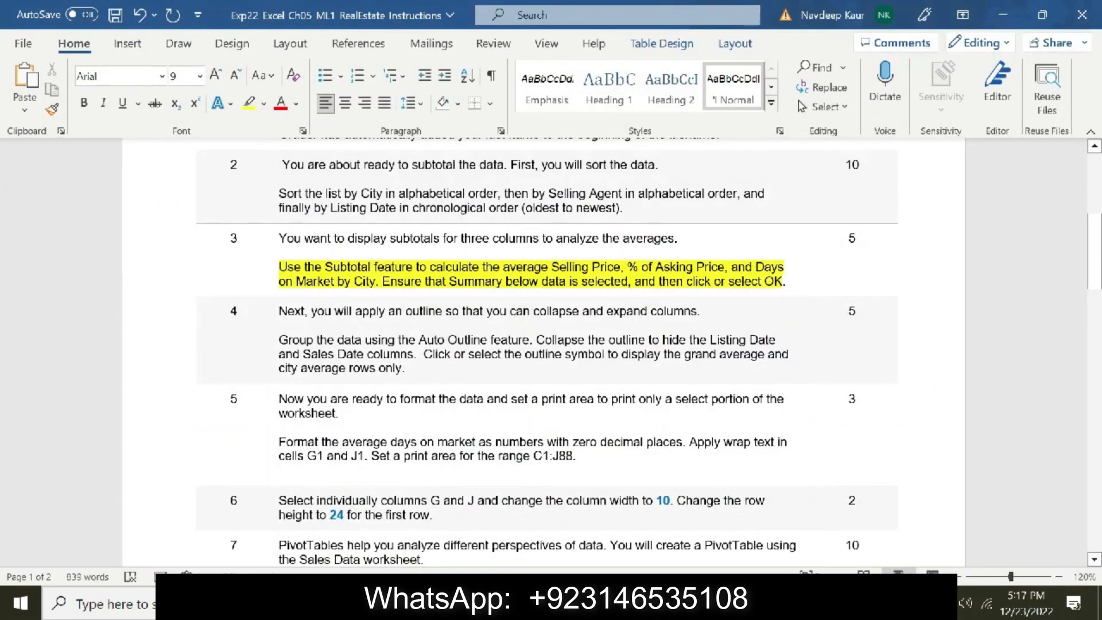
key("alt+Tab")
key("alt+Tab")
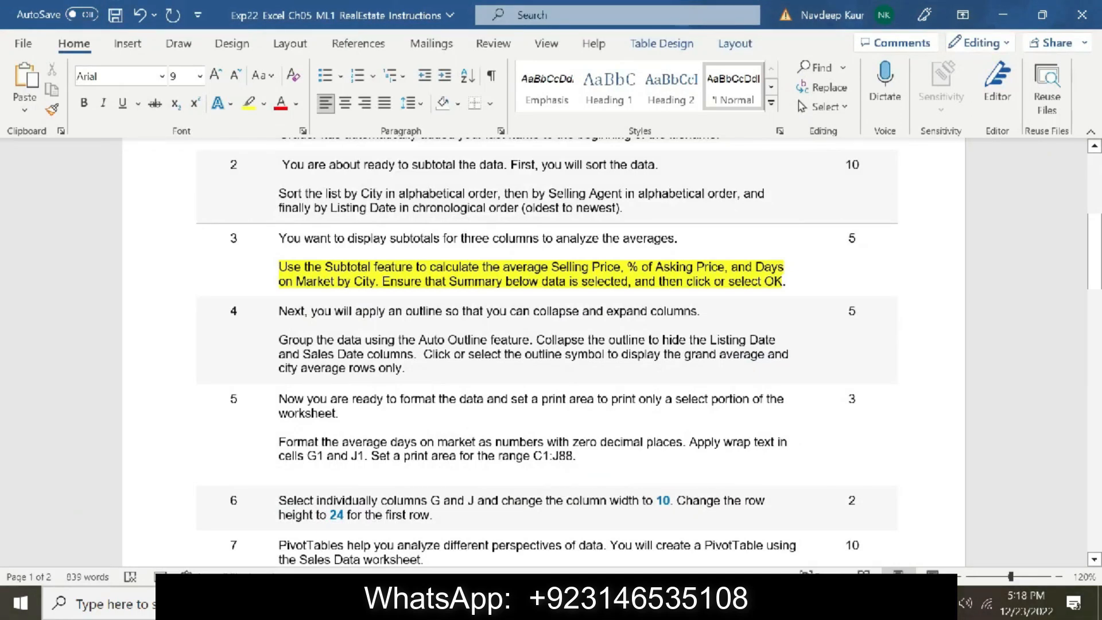
key("alt+Tab")
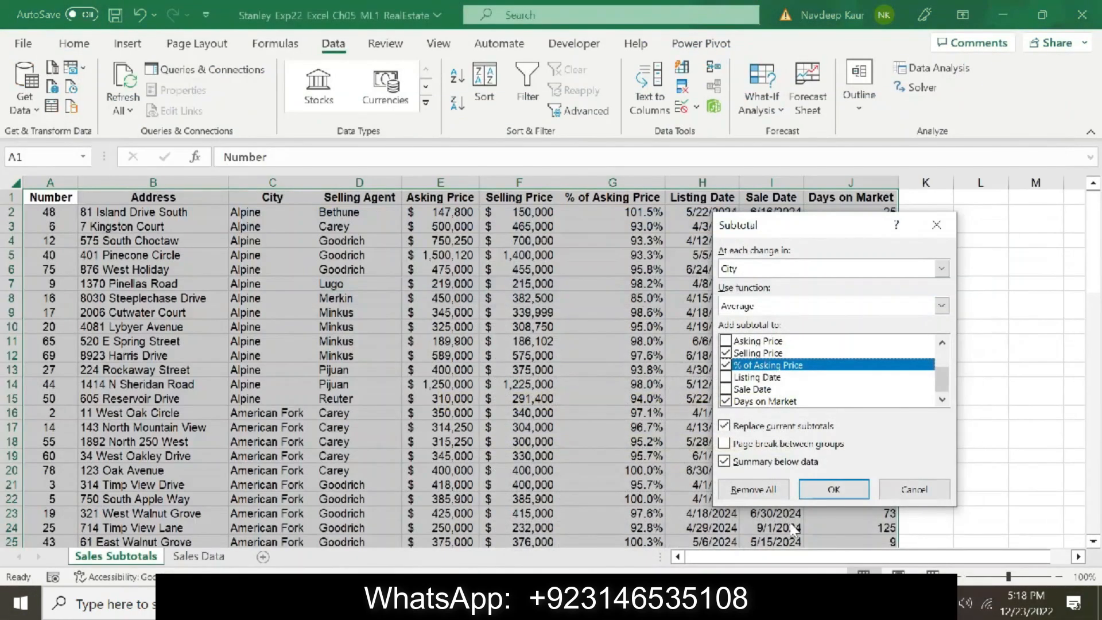
left_click(833, 491)
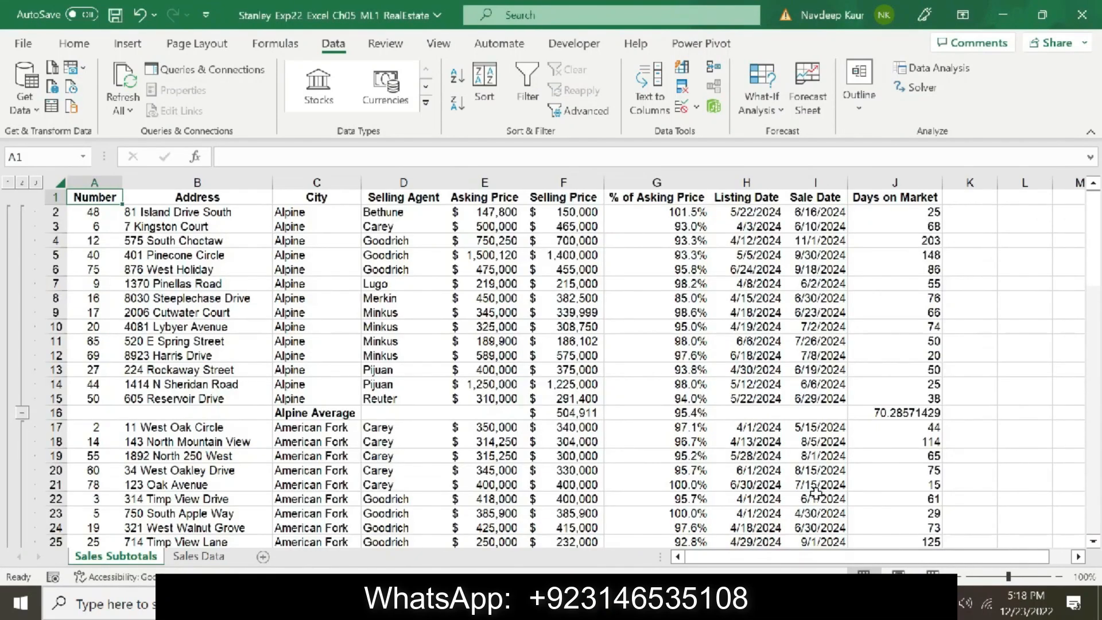
Switch to the Word instructions and highlight the step 3 Subtotal and step 4 Auto Outline task paragraphs in yellow
key("alt+Tab")
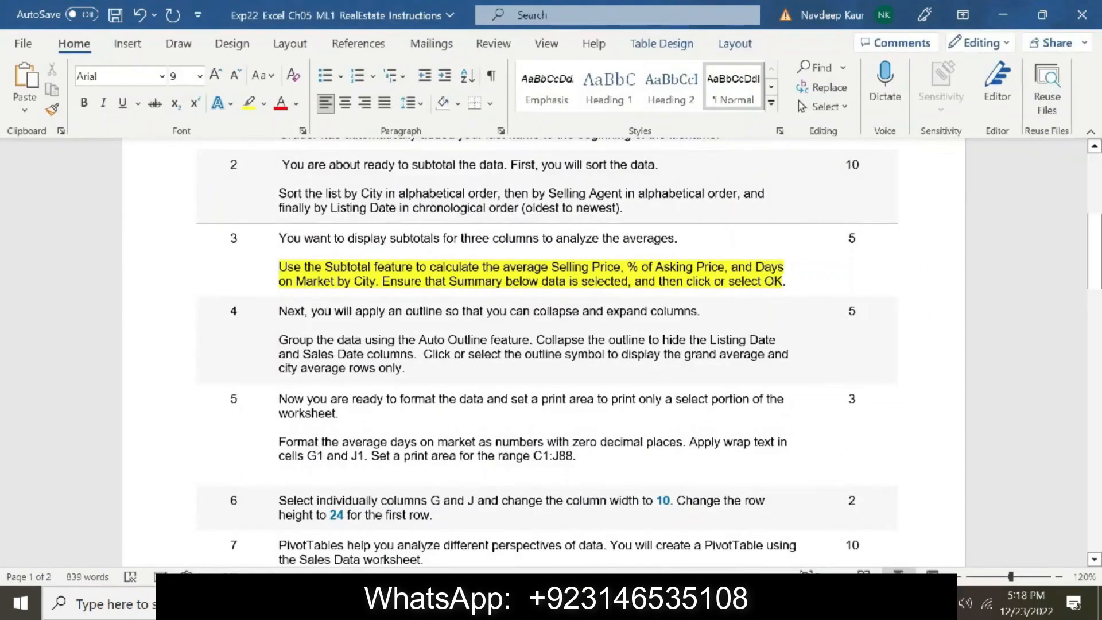
left_click_drag(785, 281, 279, 267)
left_click(249, 103)
triple_click(418, 367)
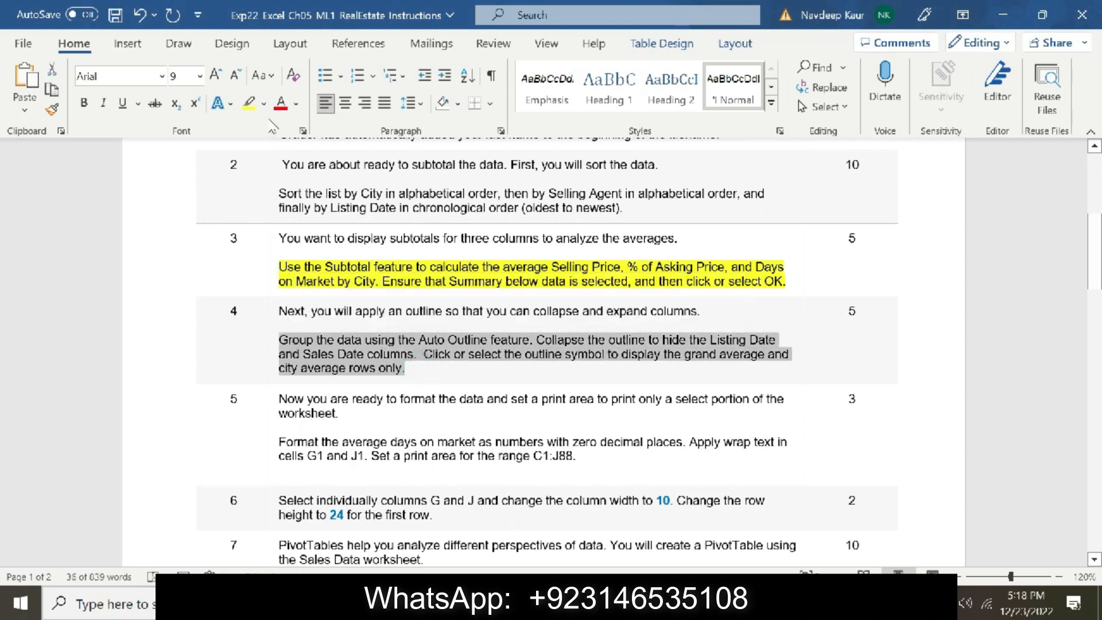
left_click(249, 103)
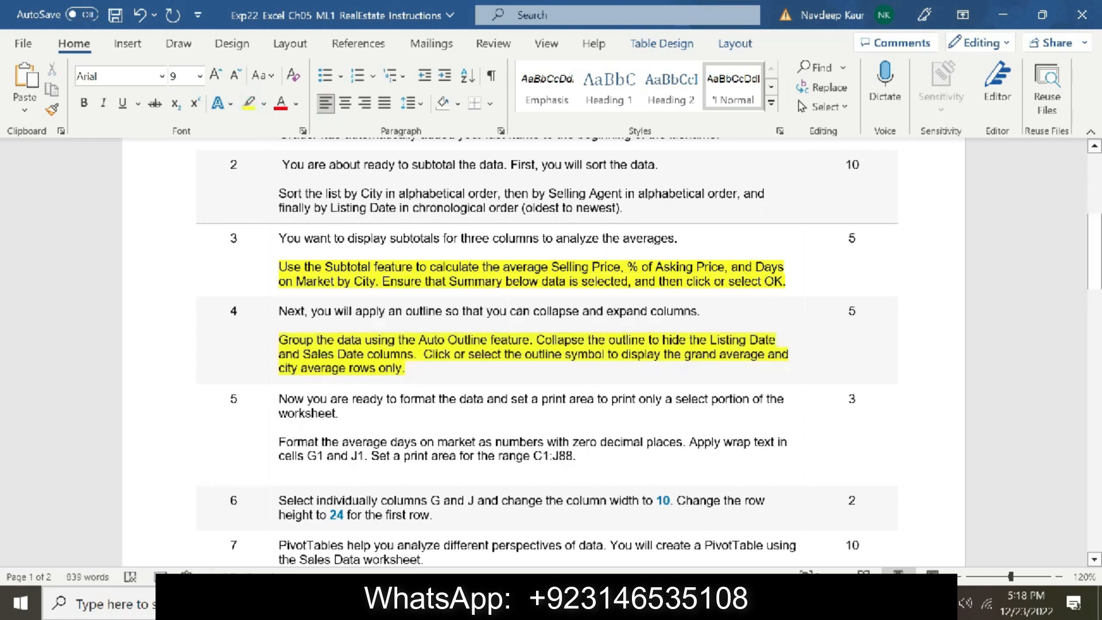
Remove the yellow highlight from the step 3 Subtotal instruction in Word and switch back to the Excel workbook
left_click_drag(784, 282, 280, 266)
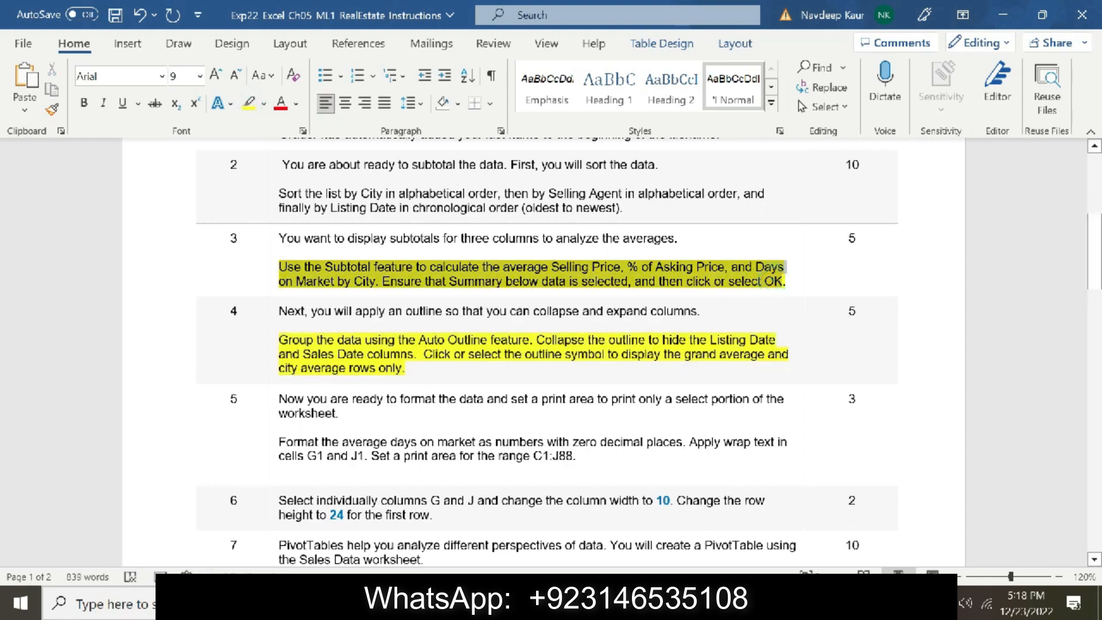
left_click(250, 103)
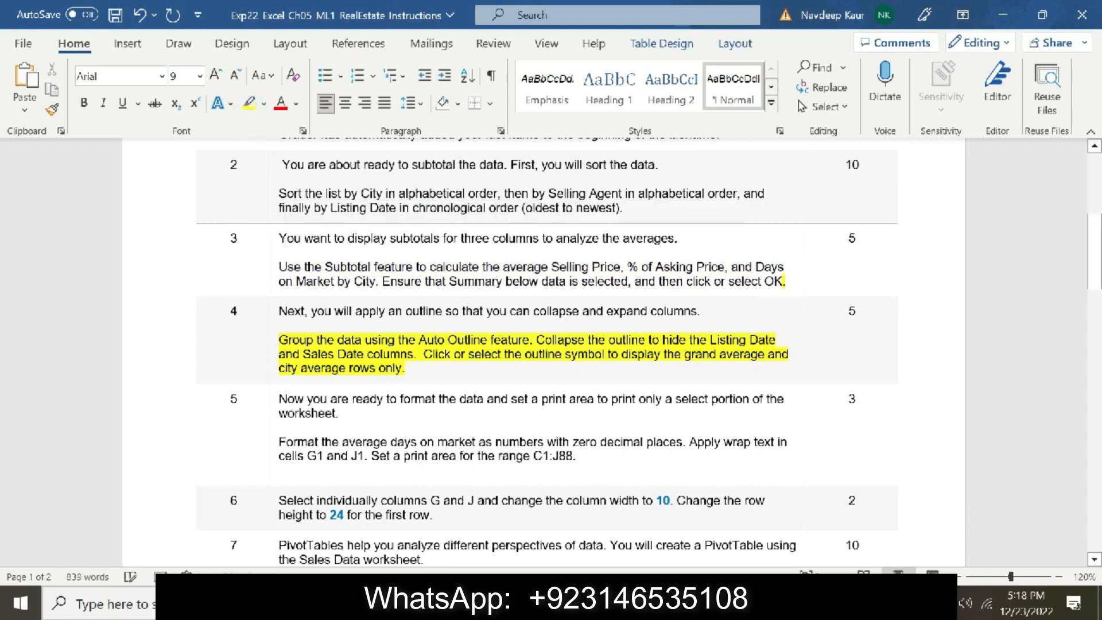
key("alt+Tab")
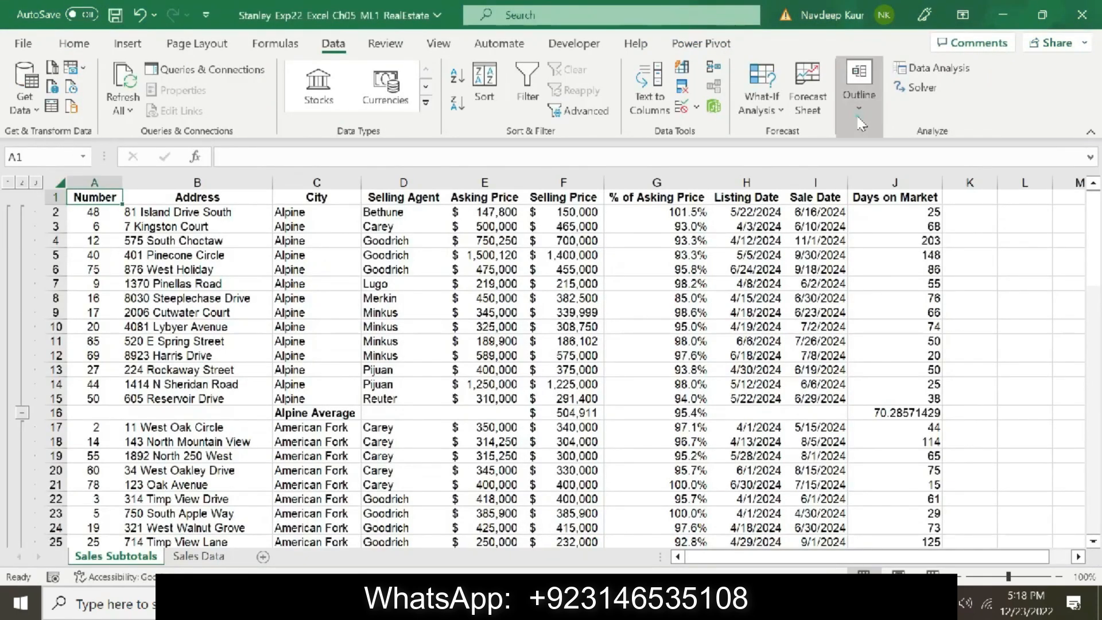
Apply Auto Outline to the Sales Subtotals data, agreeing to modify the existing outline
left_click(859, 91)
left_click(868, 197)
left_click(886, 232)
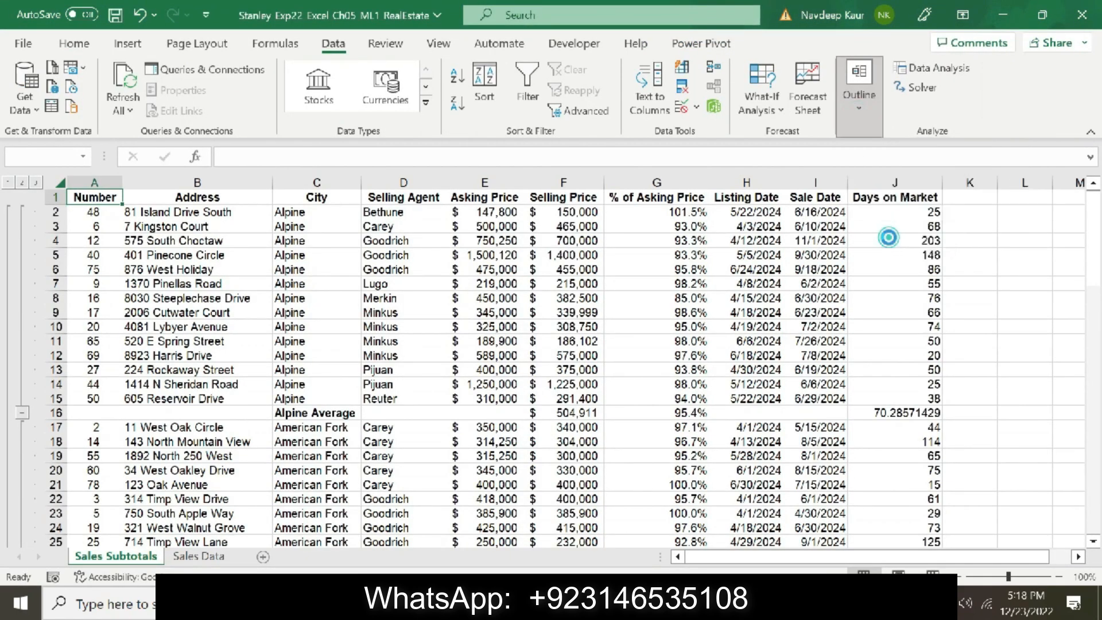
left_click(506, 358)
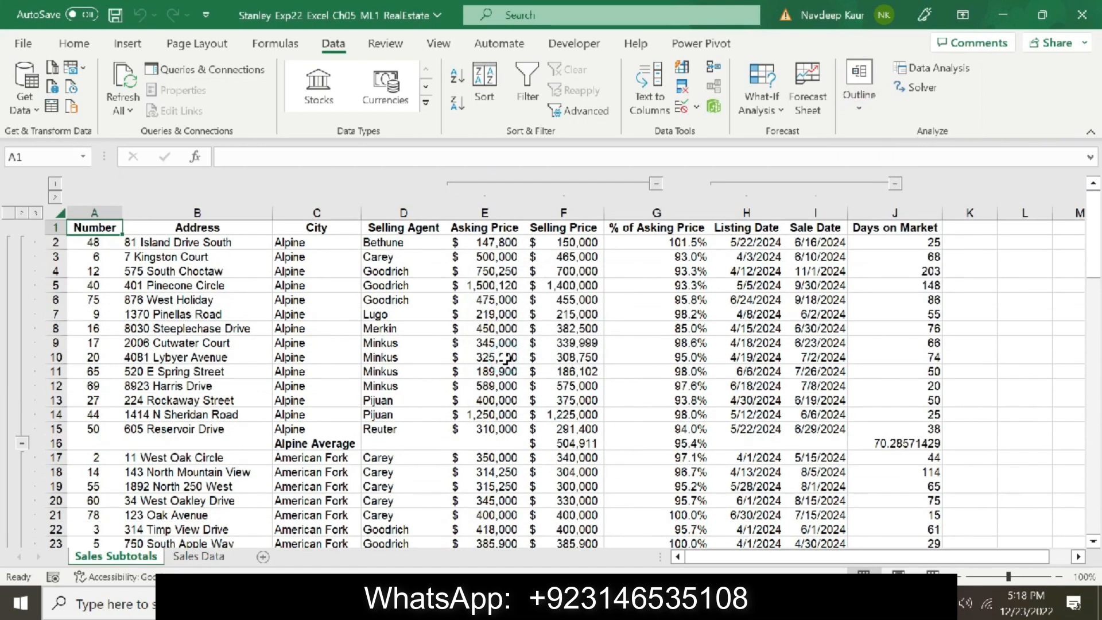
Collapse both column outline groups and the detail rows for Alpine, American Fork and Cedar Hills
left_click(895, 185)
left_click(655, 185)
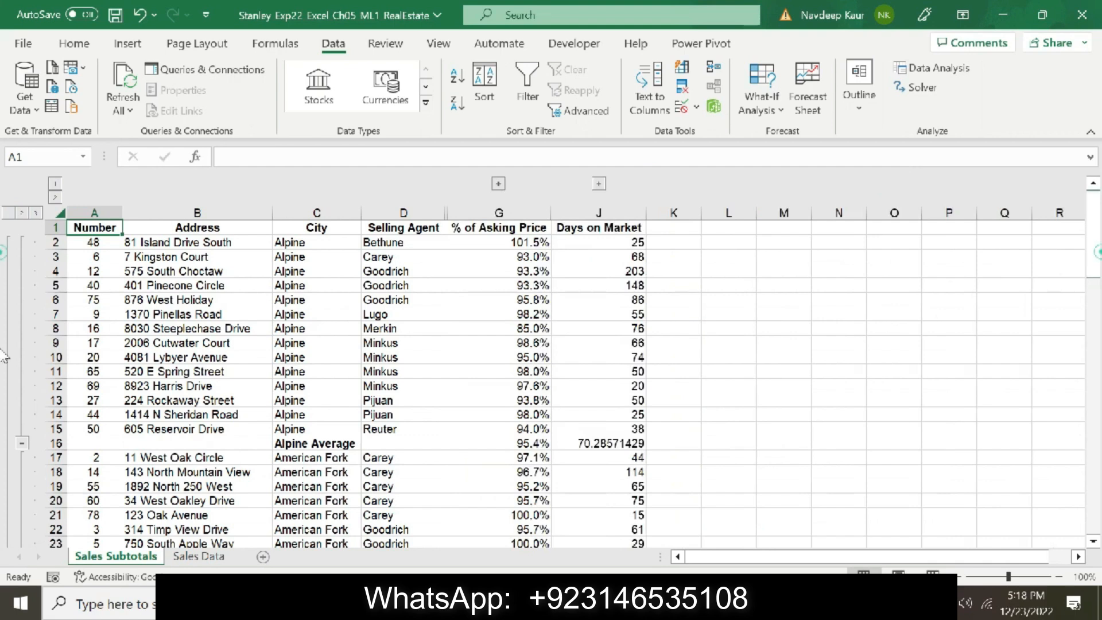
left_click_drag(1095, 241, 1091, 189)
left_click(22, 441)
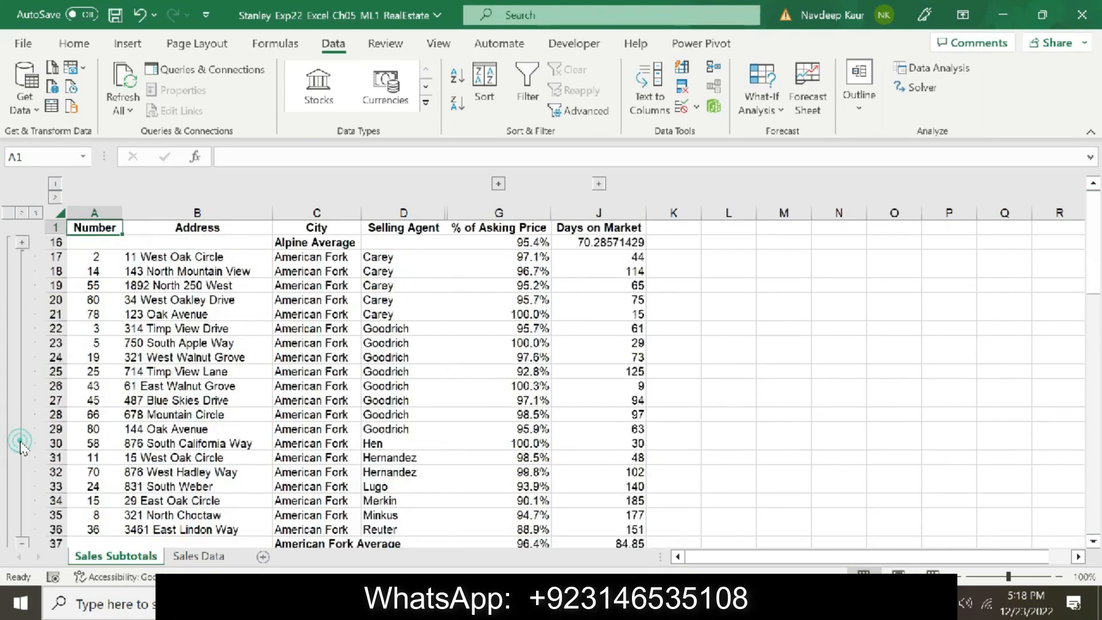
left_click(22, 543)
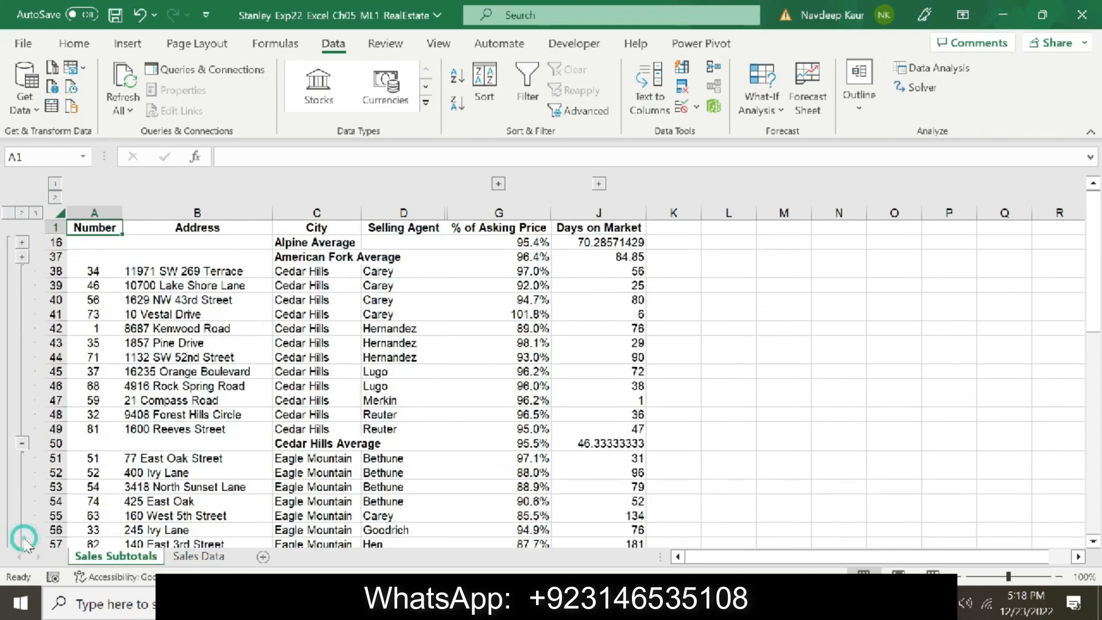
left_click(22, 443)
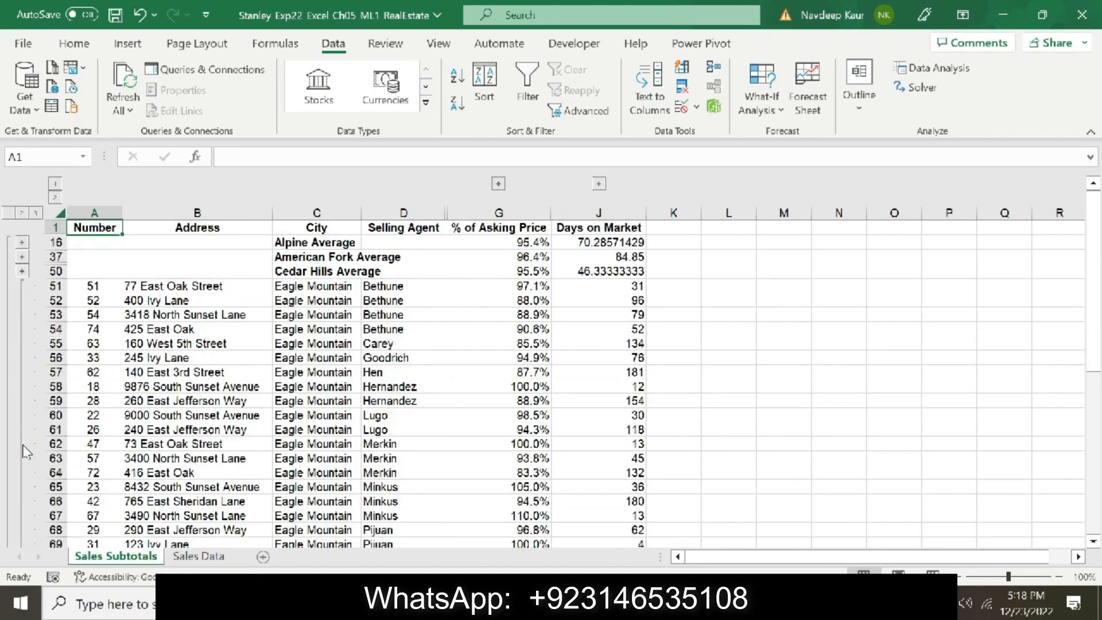
mouse_move(1093, 235)
left_mouse_down()
mouse_move(1094, 270)
mouse_move(1094, 232)
left_mouse_up()
Switch to the Word instructions, clear the highlight from the step 4 task and highlight the step 5 task in yellow
key("alt+Tab")
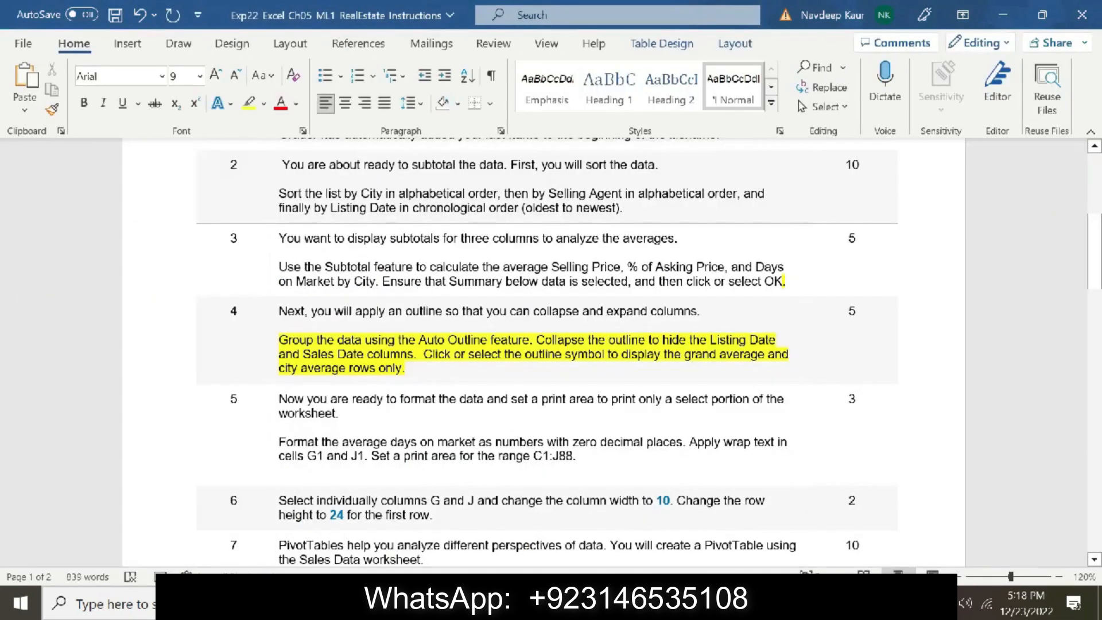
left_click_drag(423, 372, 279, 339)
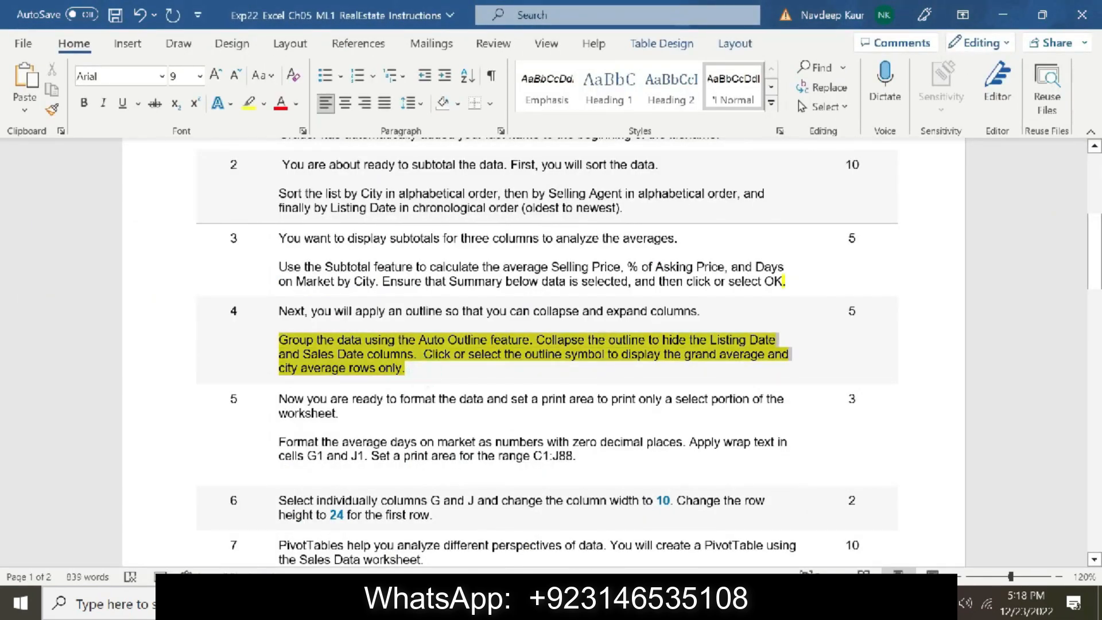
left_click(250, 104)
left_click_drag(279, 442, 588, 457)
left_click(258, 106)
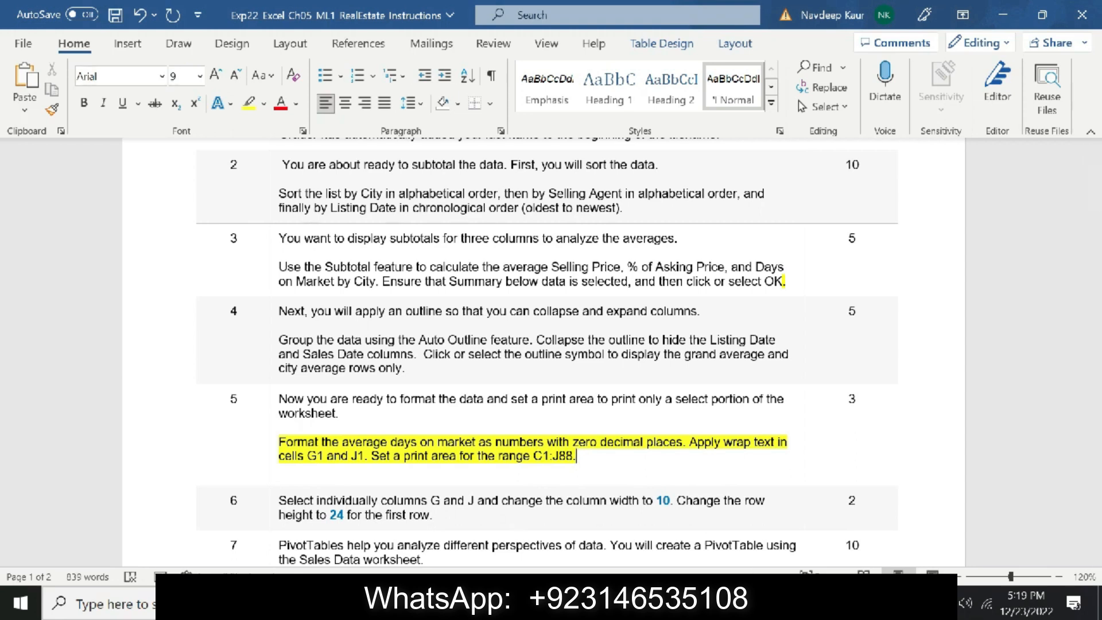
Return to the Excel workbook and format Days on Market cells J16:J88 as Number with zero decimal places
key("alt+Tab")
key("alt+Tab")
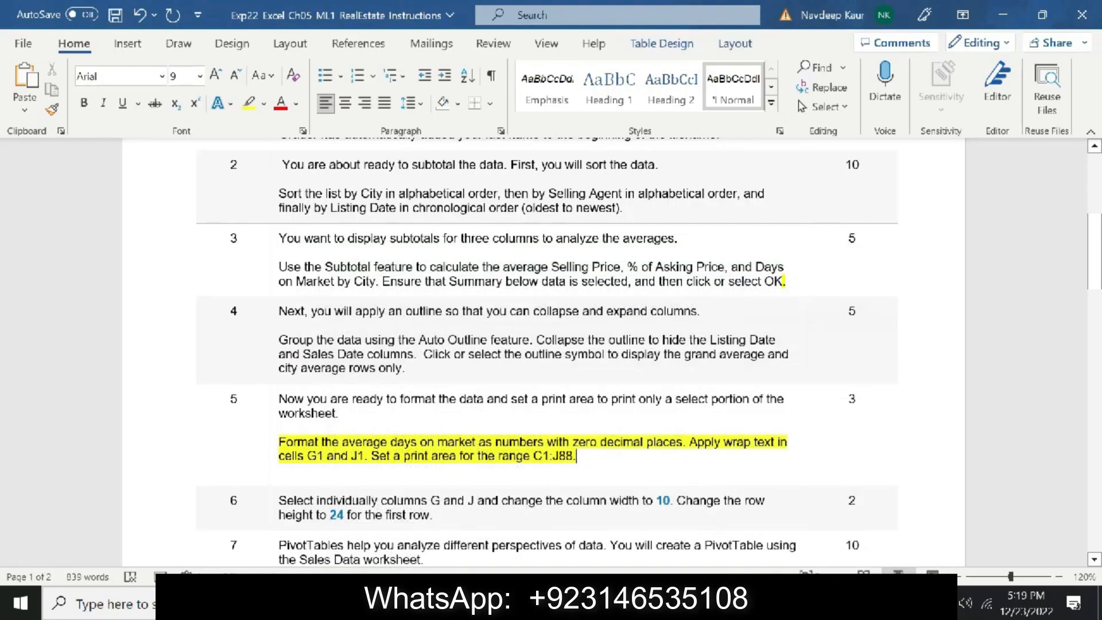
key("alt+Tab")
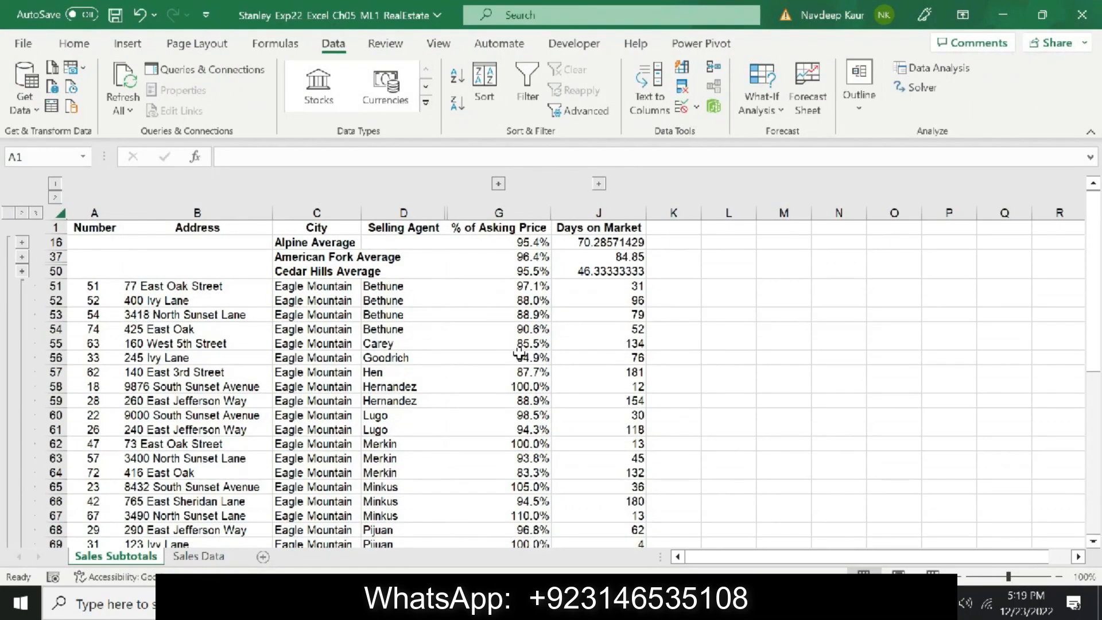
left_click_drag(610, 232, 617, 518)
left_click(83, 46)
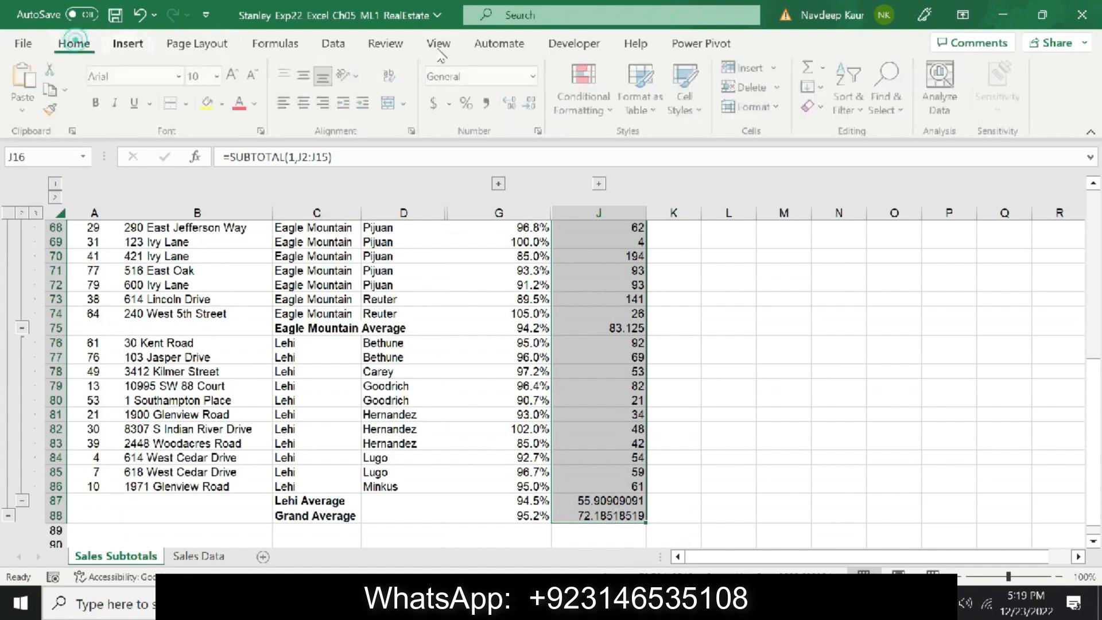
left_click(535, 76)
left_click(508, 167)
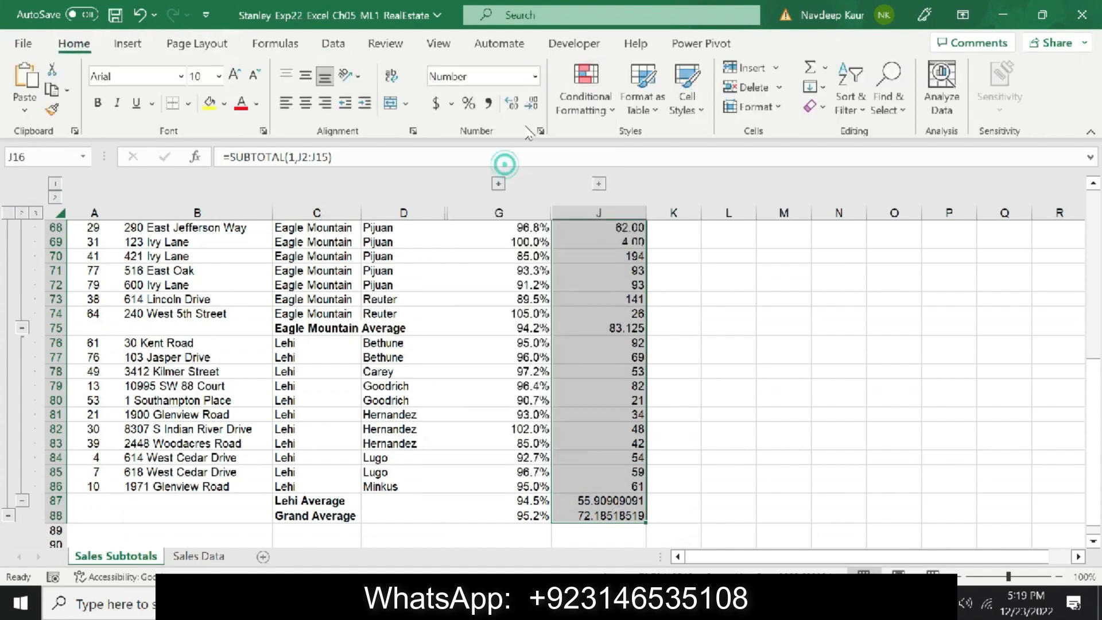
left_click(541, 131)
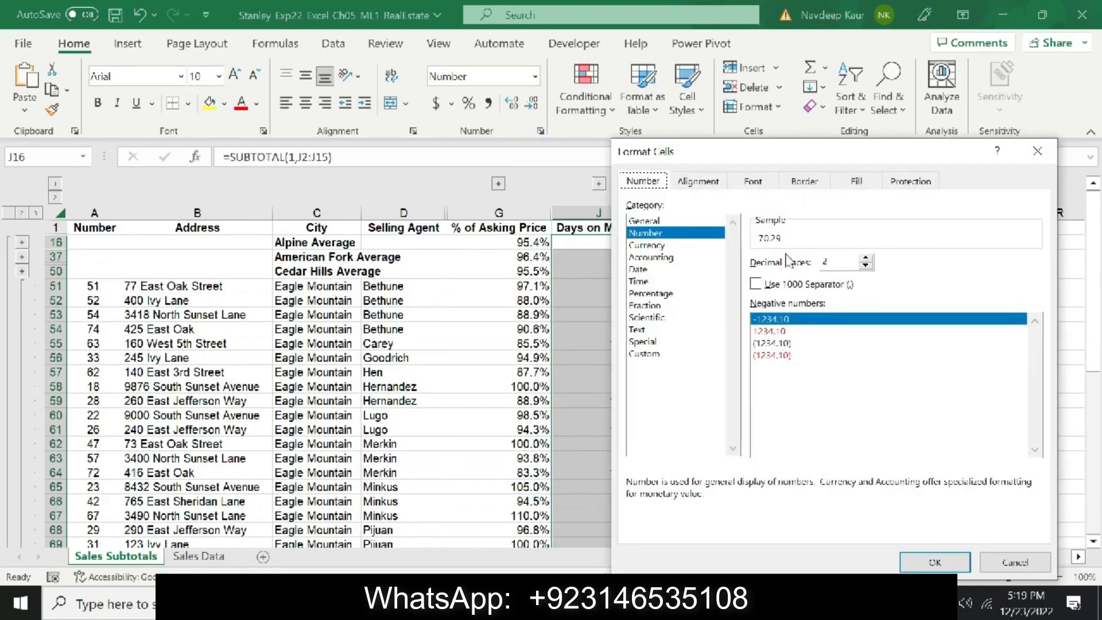
left_click(865, 265)
left_click(866, 266)
left_click(936, 562)
Check the step 5 task in Word, then apply Wrap Text to header cells J1 and G1 in the workbook
left_click(597, 603)
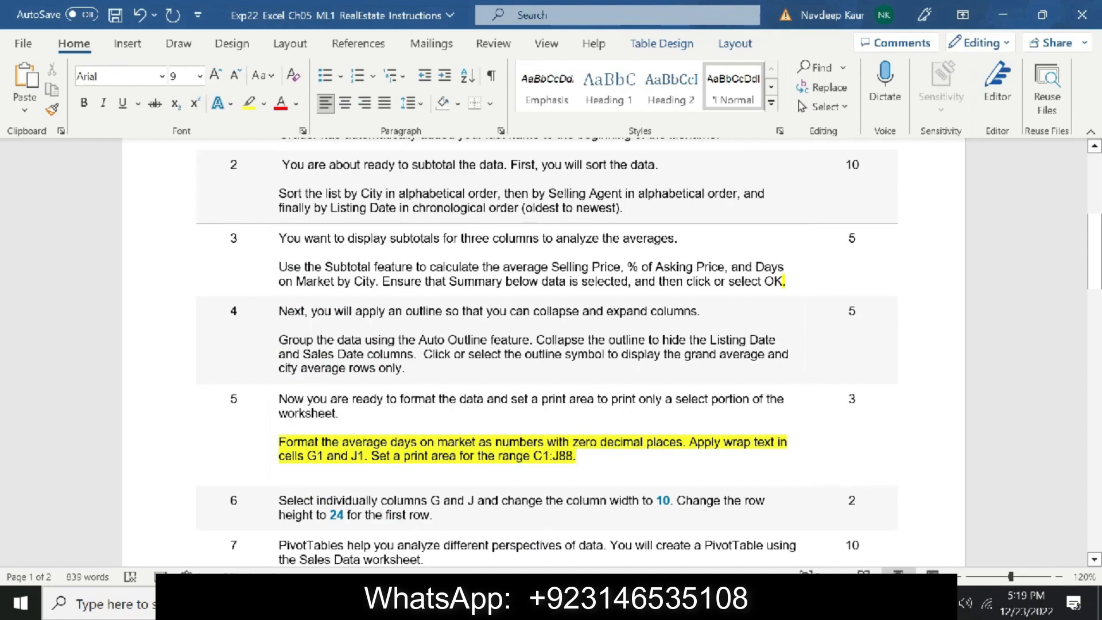
key("alt+Tab")
left_click(740, 330)
left_click(599, 227)
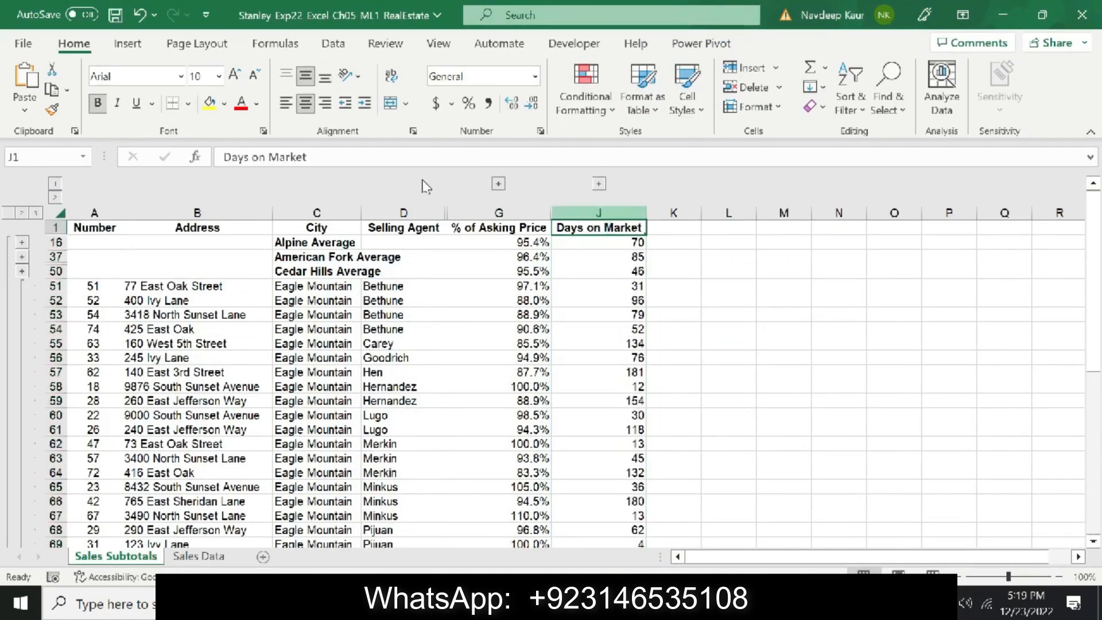
left_click(393, 76)
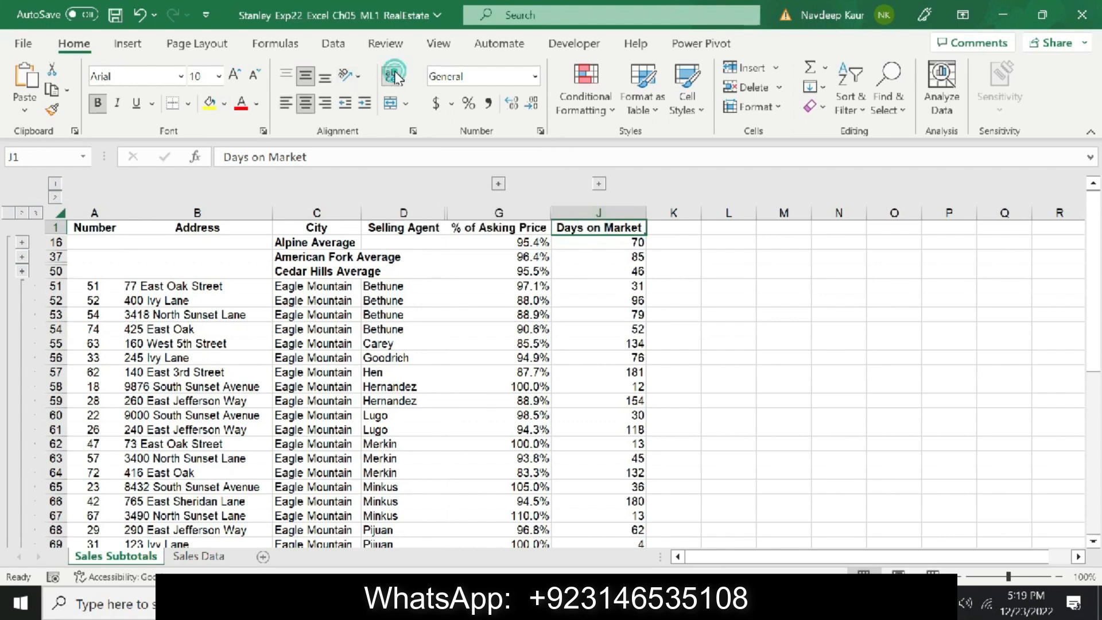
left_click(482, 232)
left_click(394, 79)
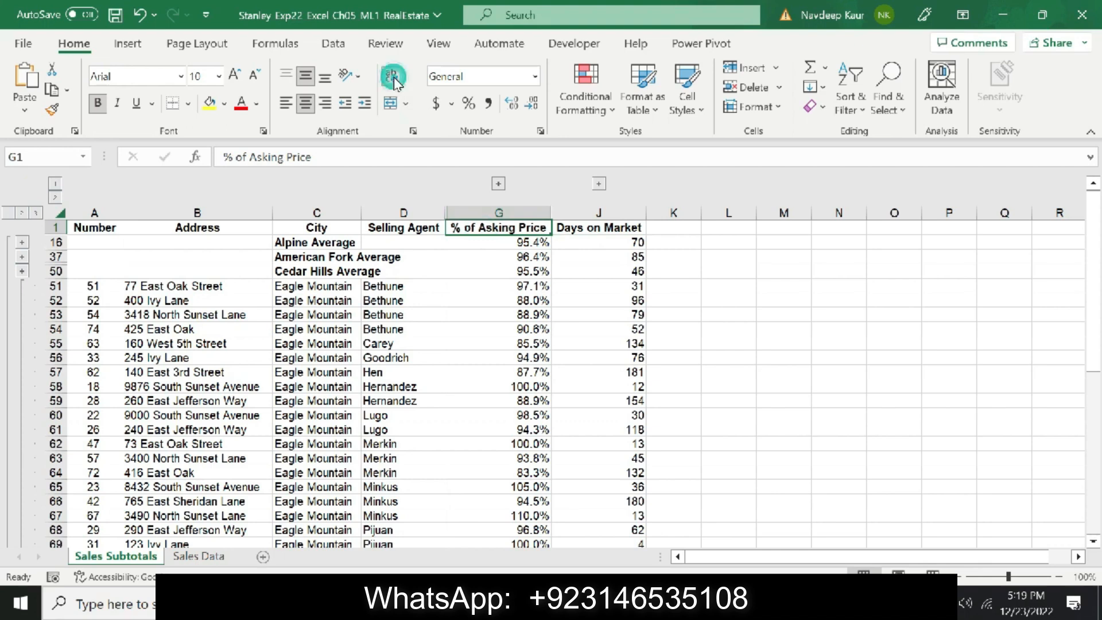
Copy the print range reference C1:J88 from the step 5 task in Word and return to the Excel workbook
key("alt+Tab")
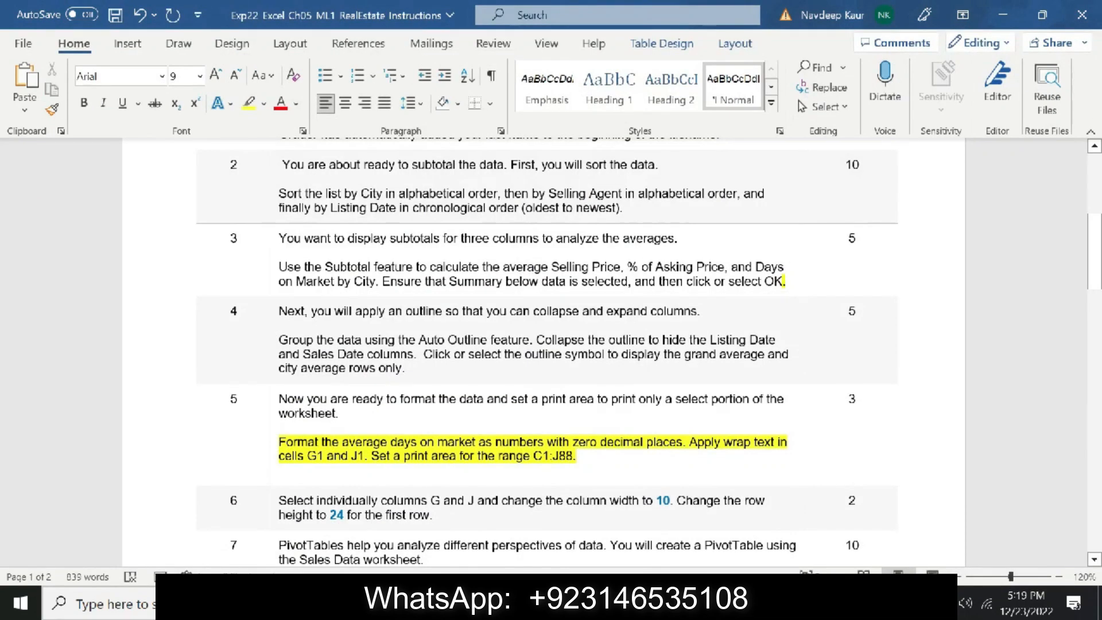
double_click(545, 456)
key("ctrl+c")
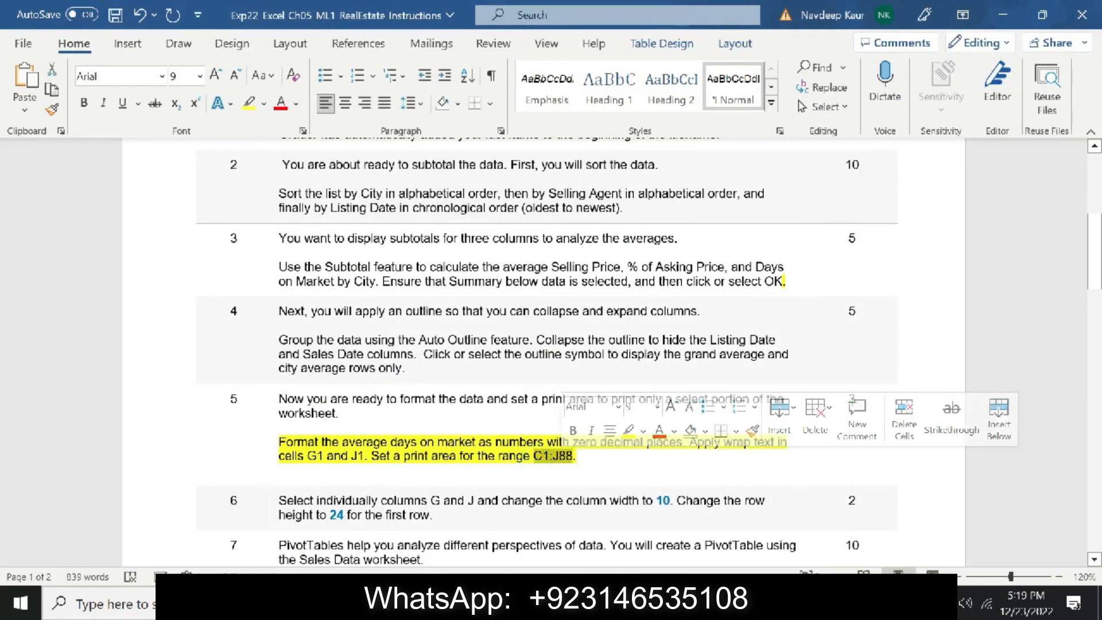
key("alt+Tab")
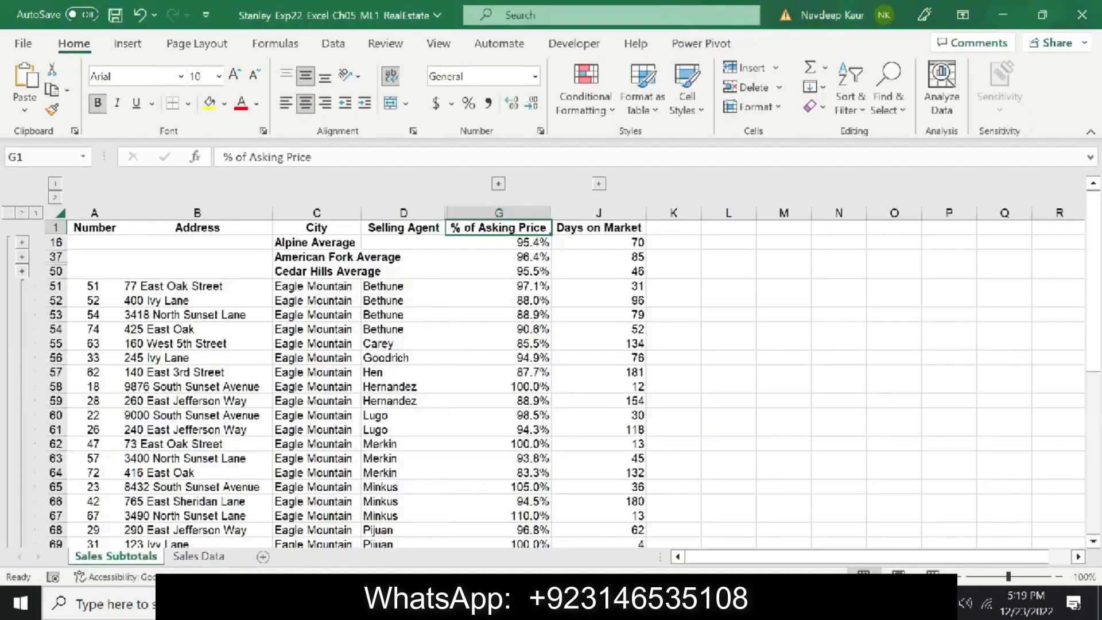
right_click(727, 604)
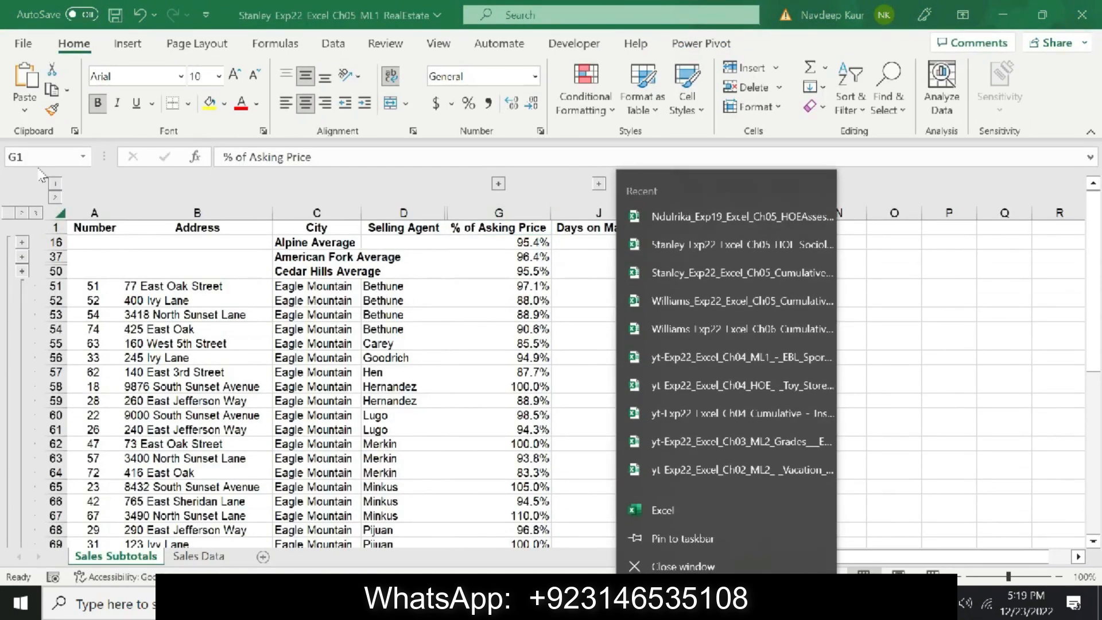
left_click(37, 161)
key("ctrl+v")
type("\\")
key("Return")
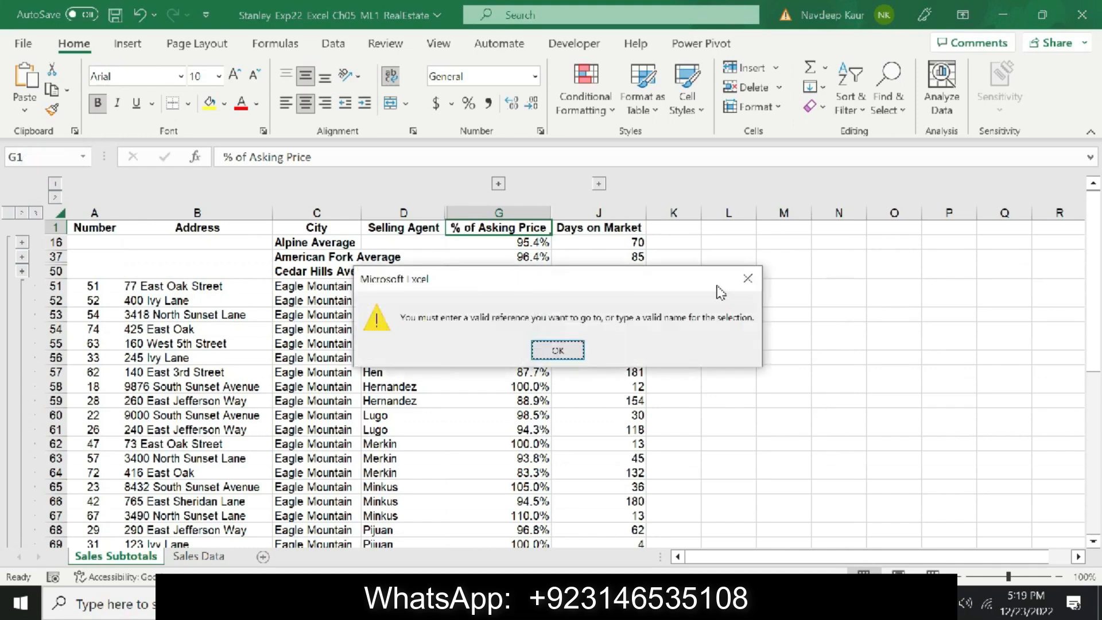
left_click(747, 279)
Select the range C1:J88 using the copied reference and set it as the print area
left_click(60, 159)
key("ctrl+v")
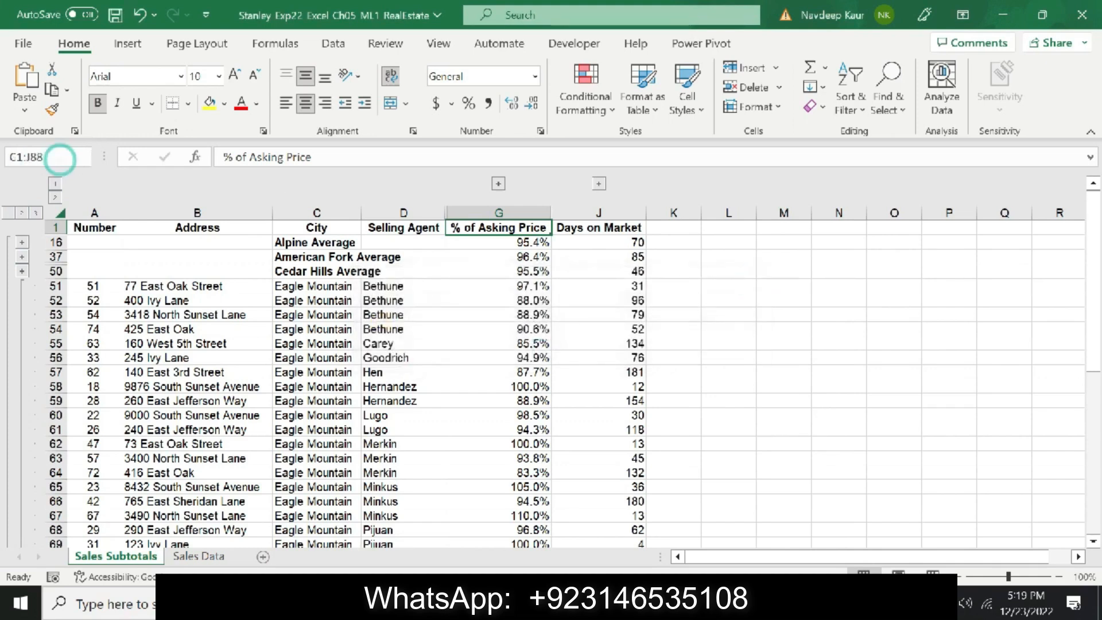
key("Return")
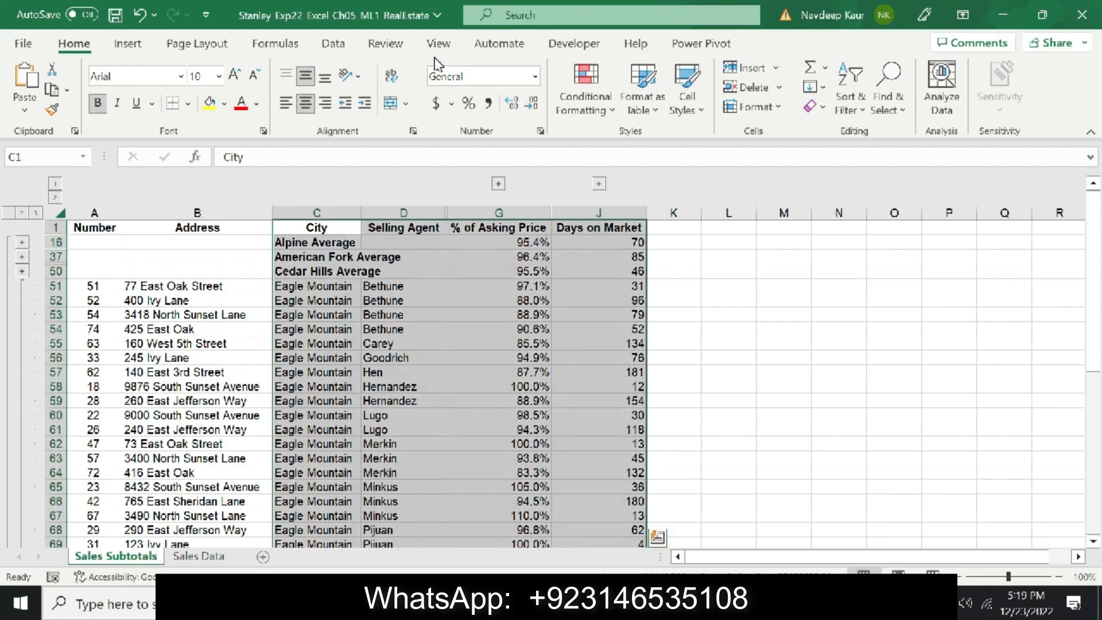
key("alt+Tab")
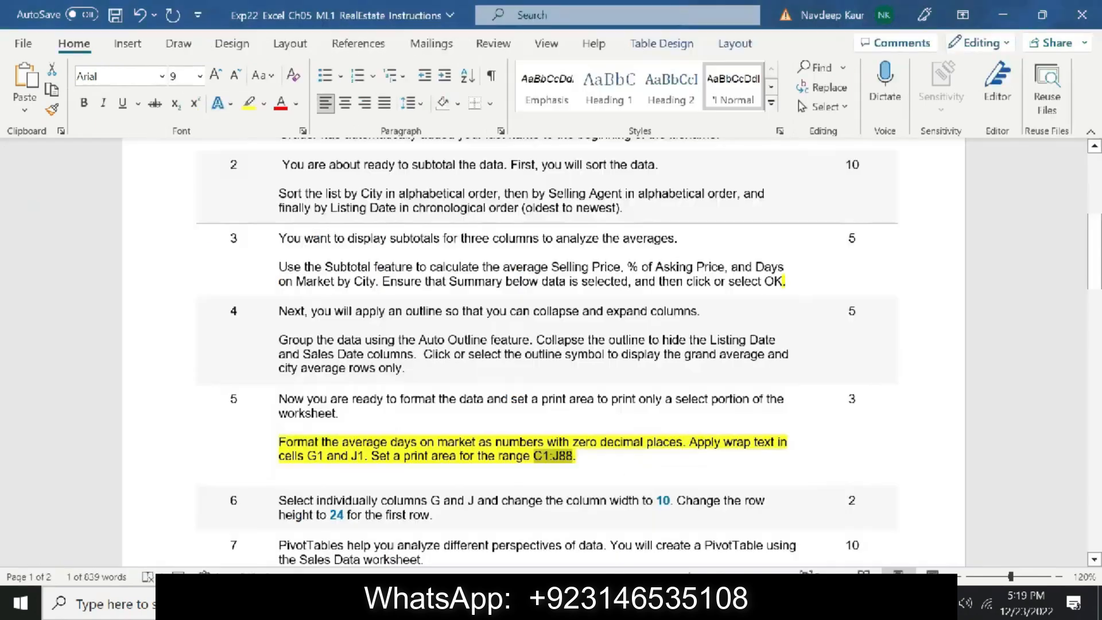
key("alt+Tab")
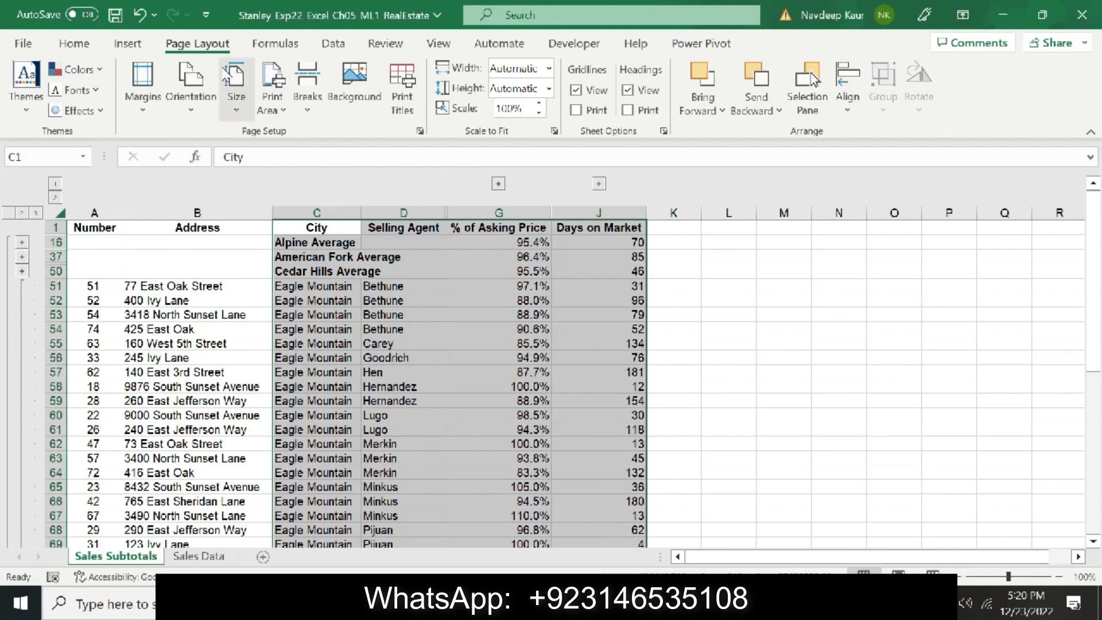
left_click(281, 110)
left_click(279, 111)
left_click(281, 110)
left_click(303, 138)
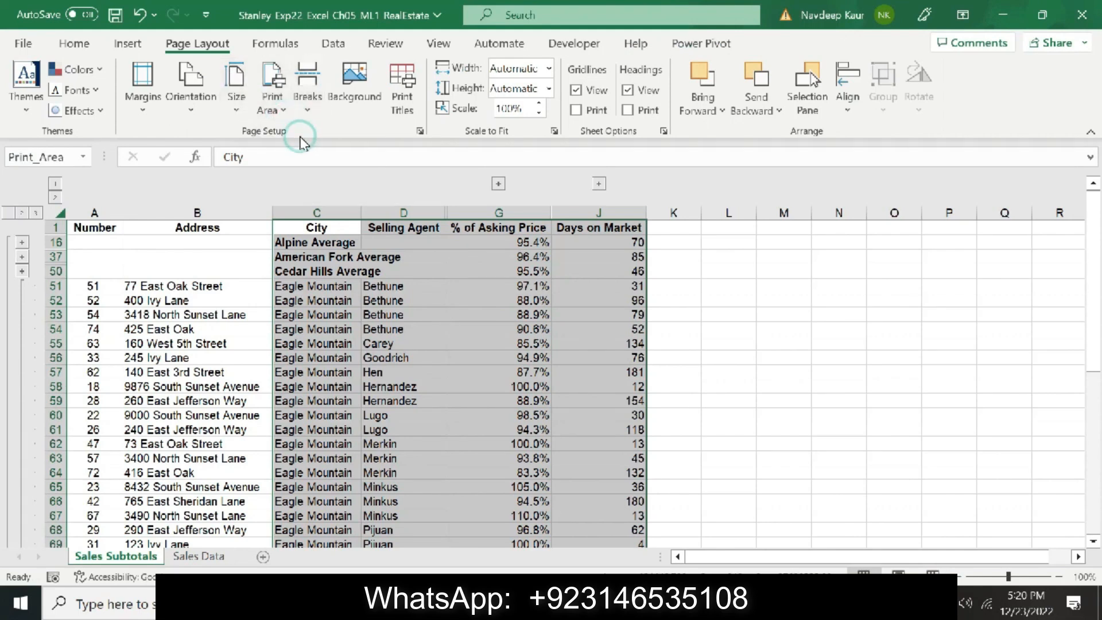
Clear the step 5 highlight in Word, highlight the step 6 column width and row height task, and switch back to Excel
key("alt+Tab")
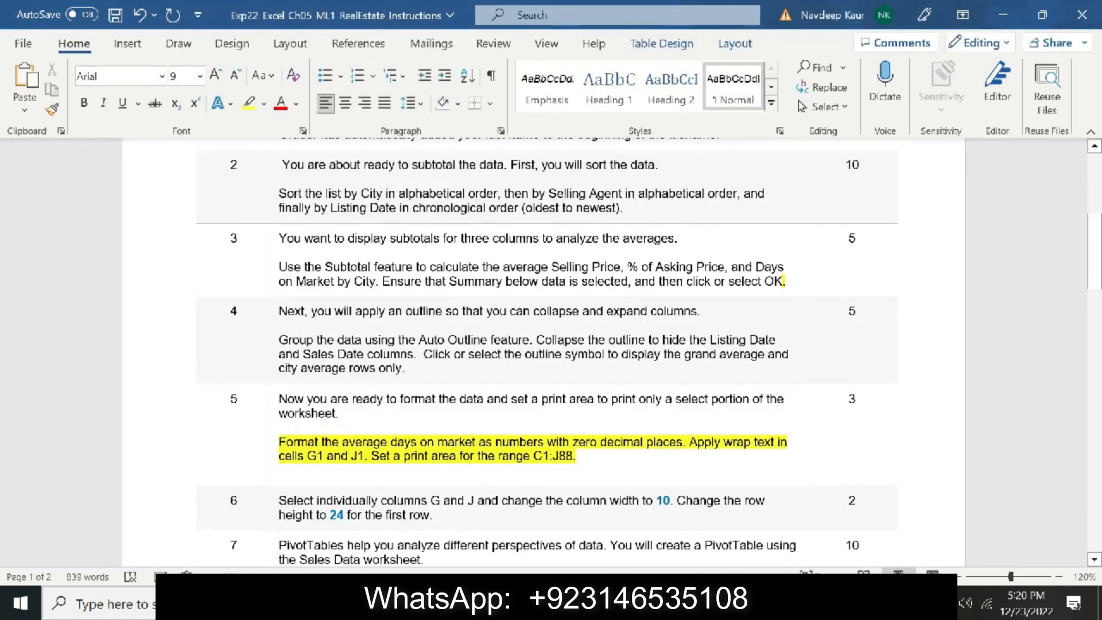
triple_click(605, 449)
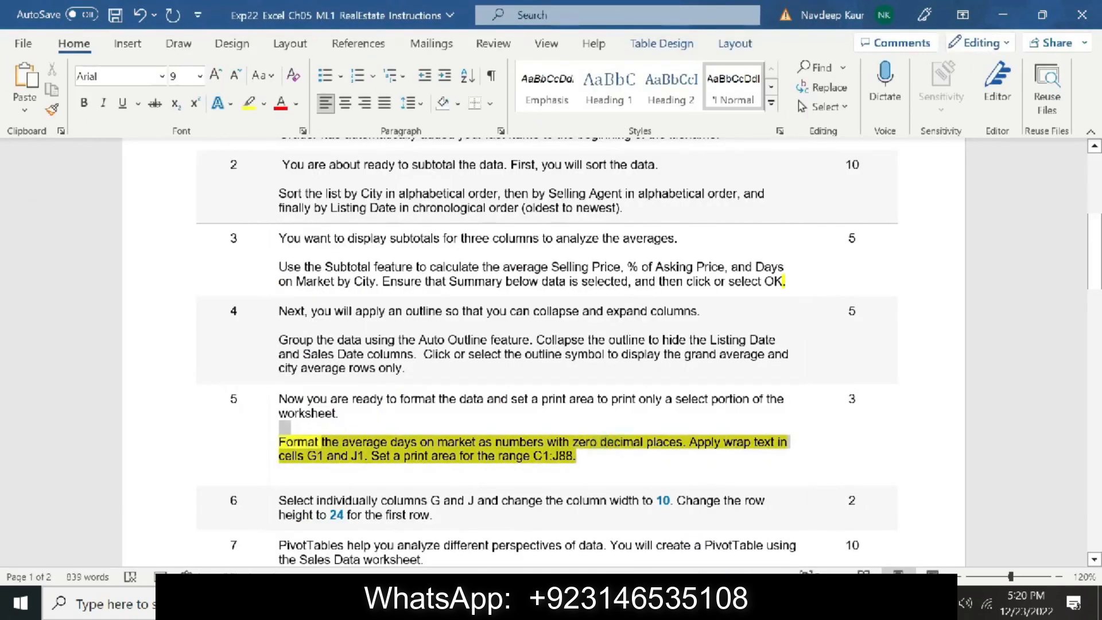
left_click(249, 103)
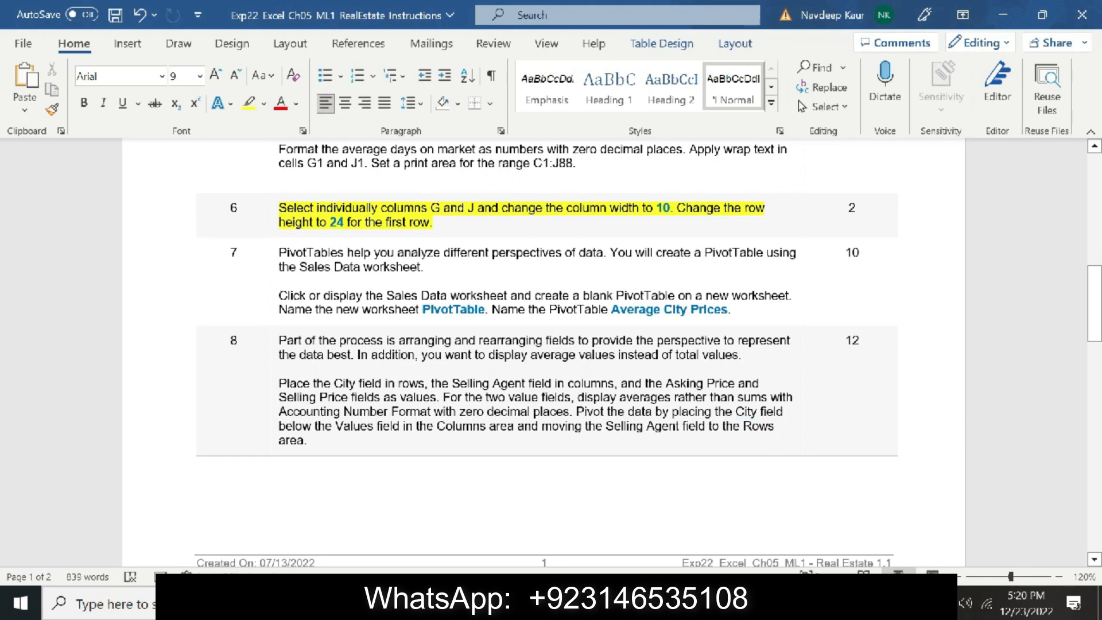
left_click(678, 604)
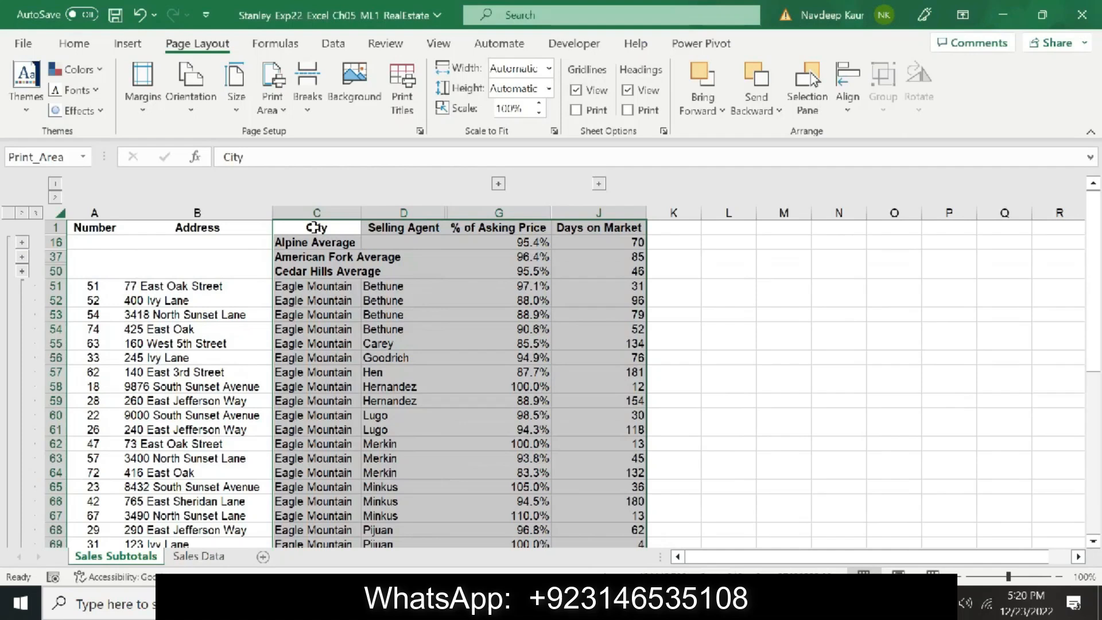
Set the width of the % of Asking Price column (G) to 10 on the Sales Subtotals sheet
left_click(499, 212)
right_click(499, 211)
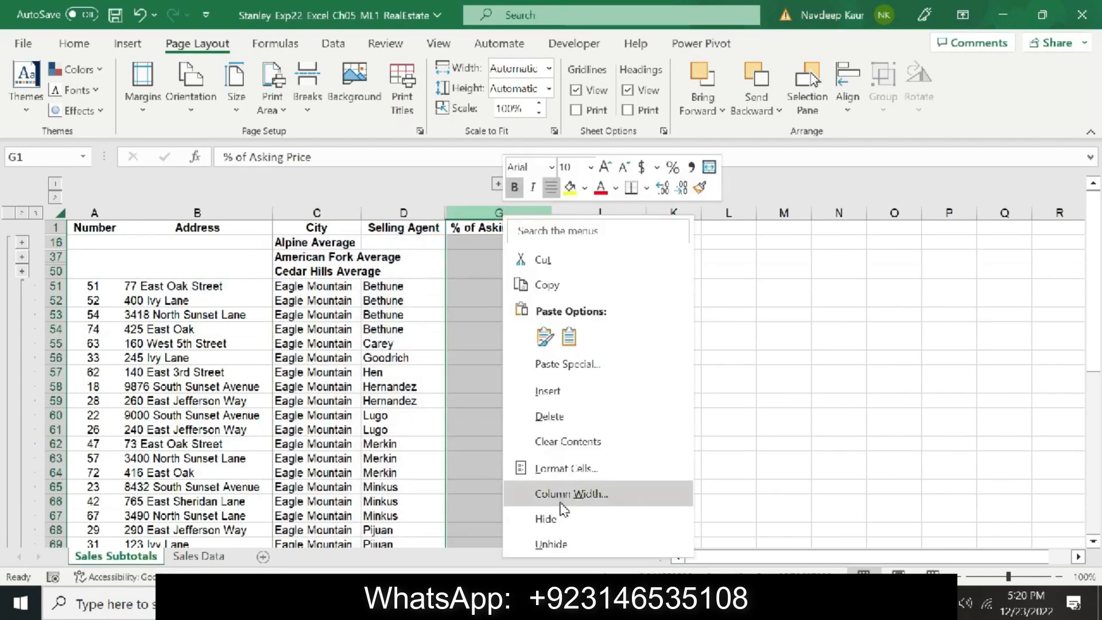
left_click(562, 495)
type("10")
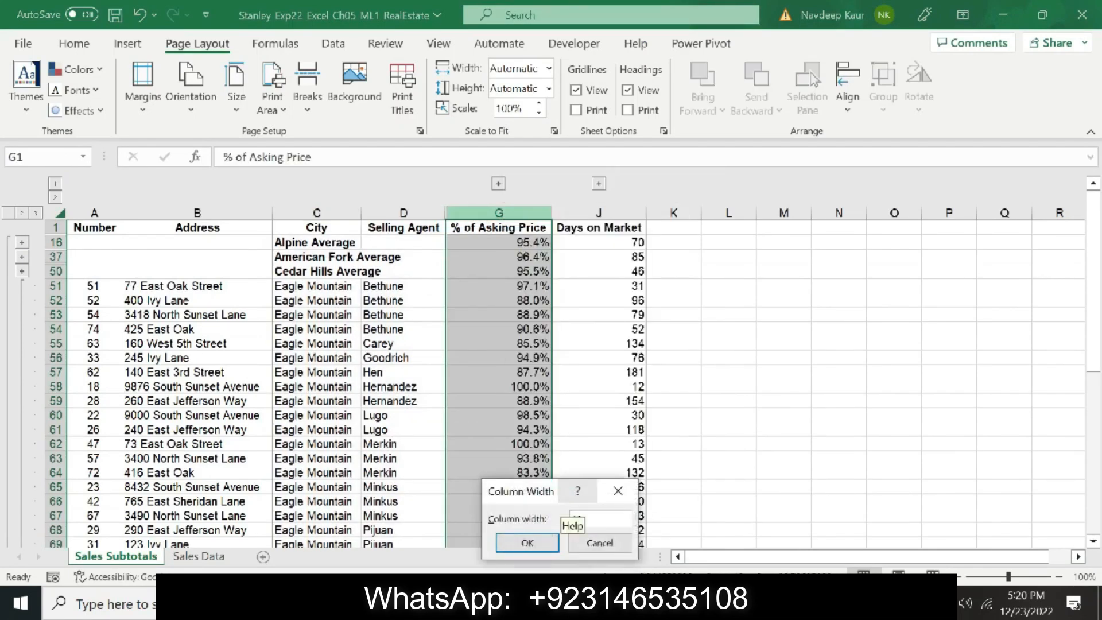
left_click(527, 543)
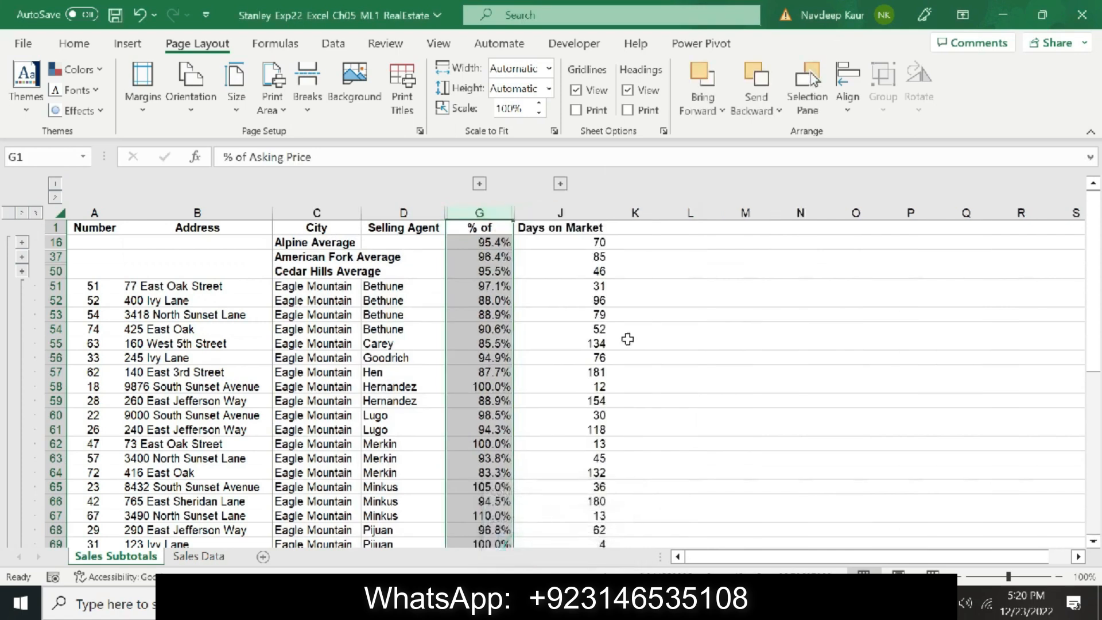
Set the width of the Days on Market column (J) to 10
left_click(561, 212)
right_click(560, 212)
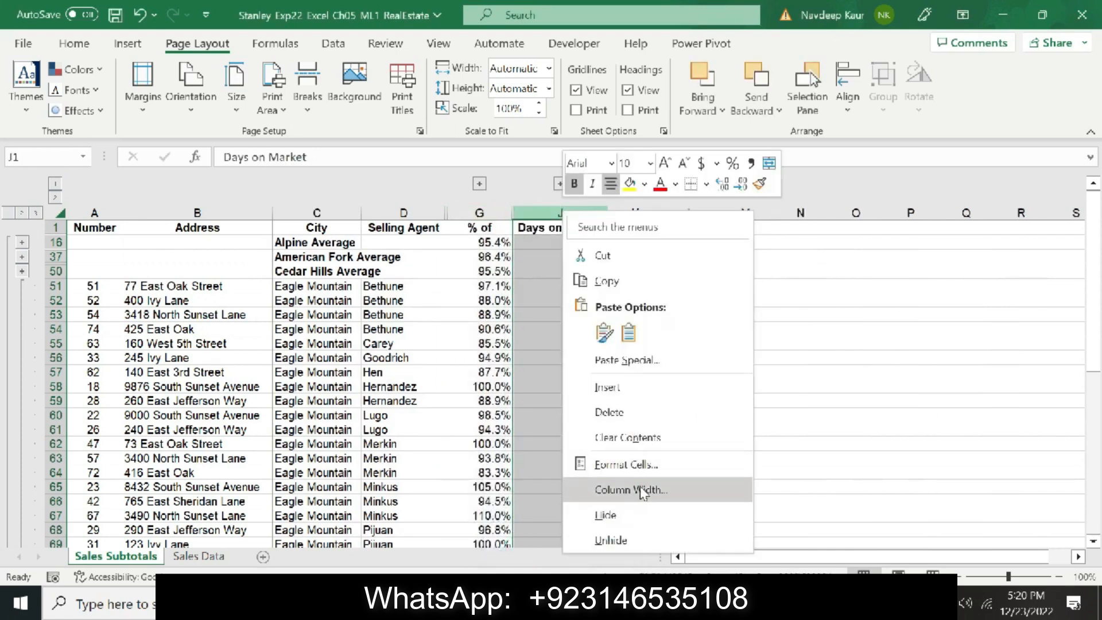
left_click(631, 489)
type("10")
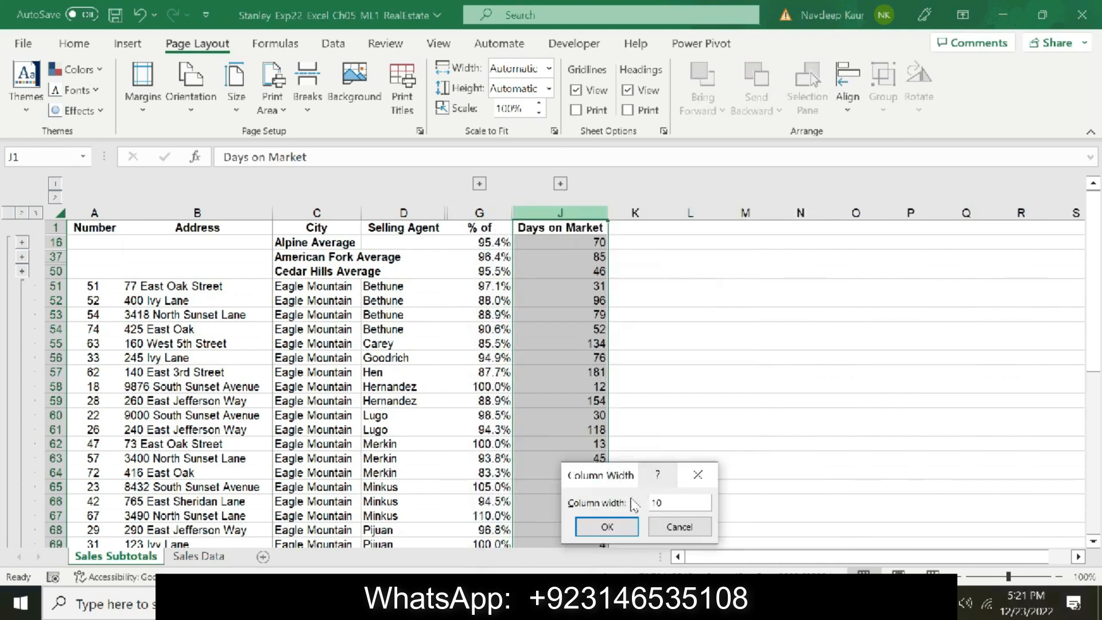
left_click(607, 527)
Check the step 6 task in Word, then set the height of row 1 in the Excel workbook to 24
key("alt+Tab")
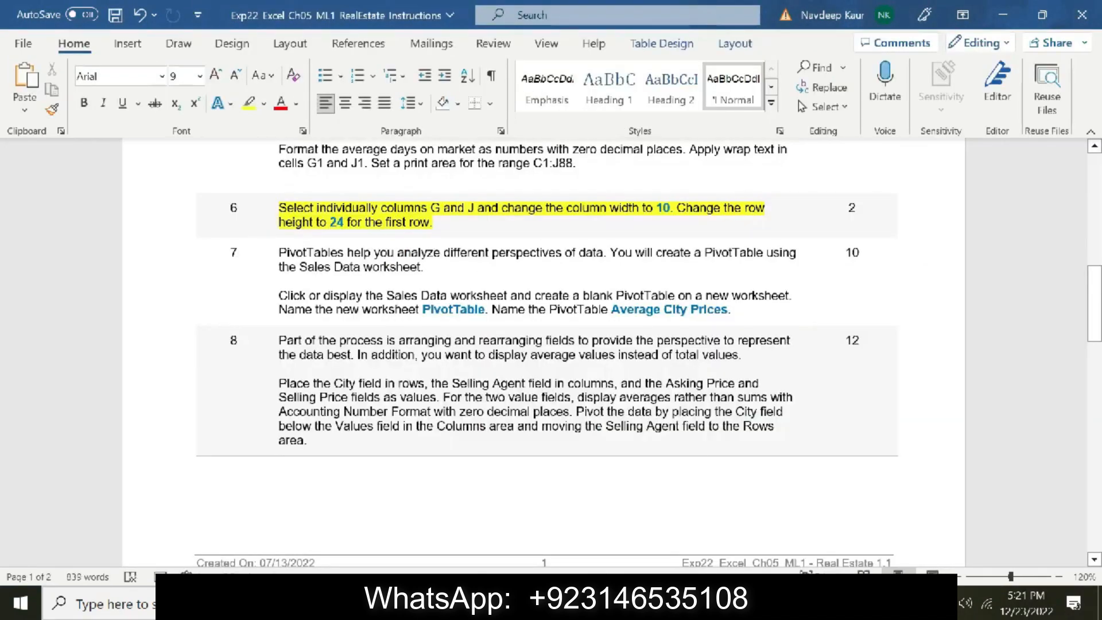
key("alt+Tab")
left_click(63, 227)
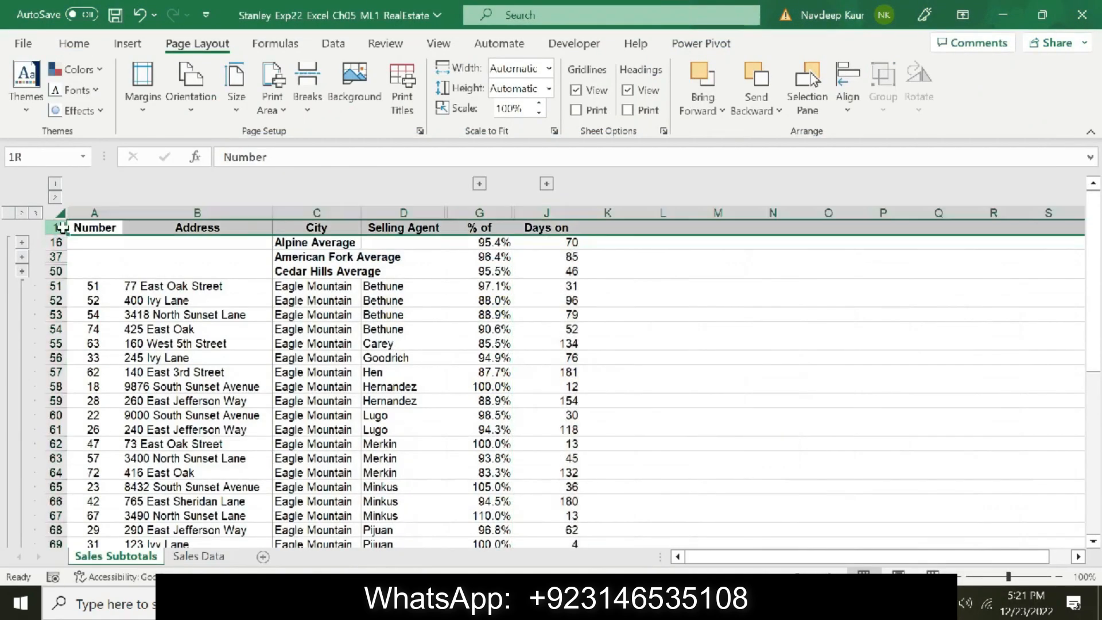
right_click(62, 227)
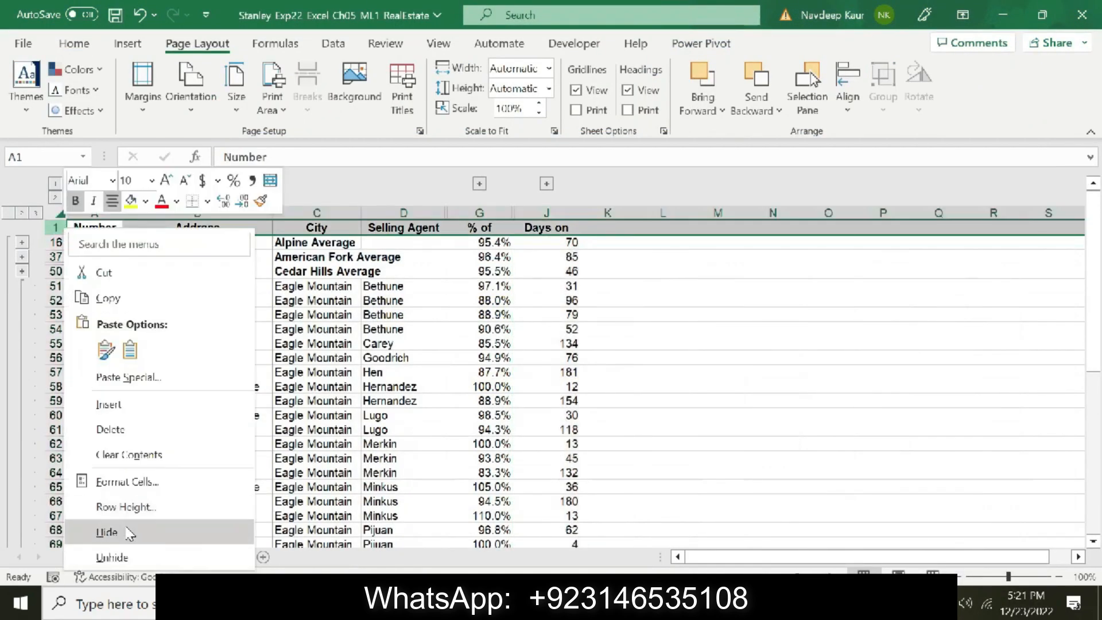
left_click(126, 507)
type("2")
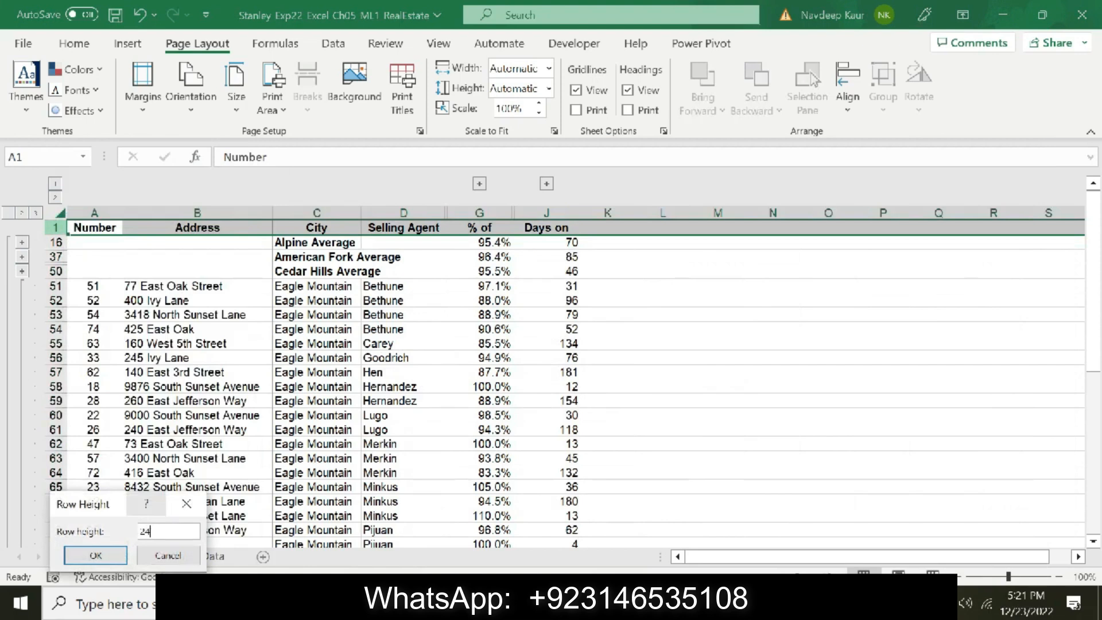
type("4")
left_click(95, 555)
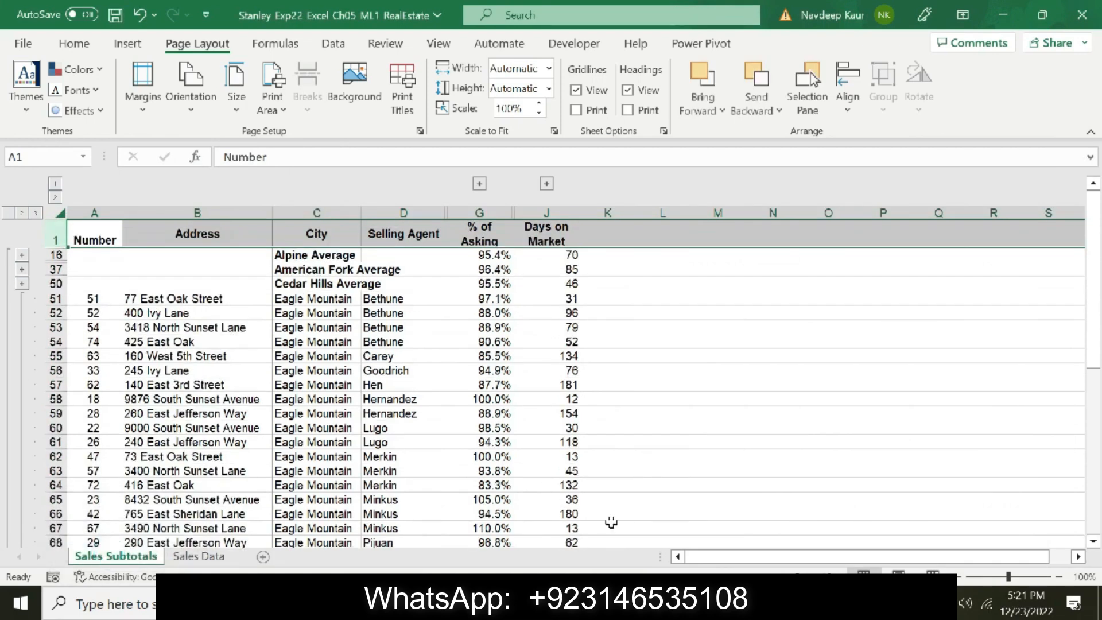
Switch to Word, clear the highlight from the step 6 task and highlight the step 7 task about creating the PivotTable
key("alt+Tab")
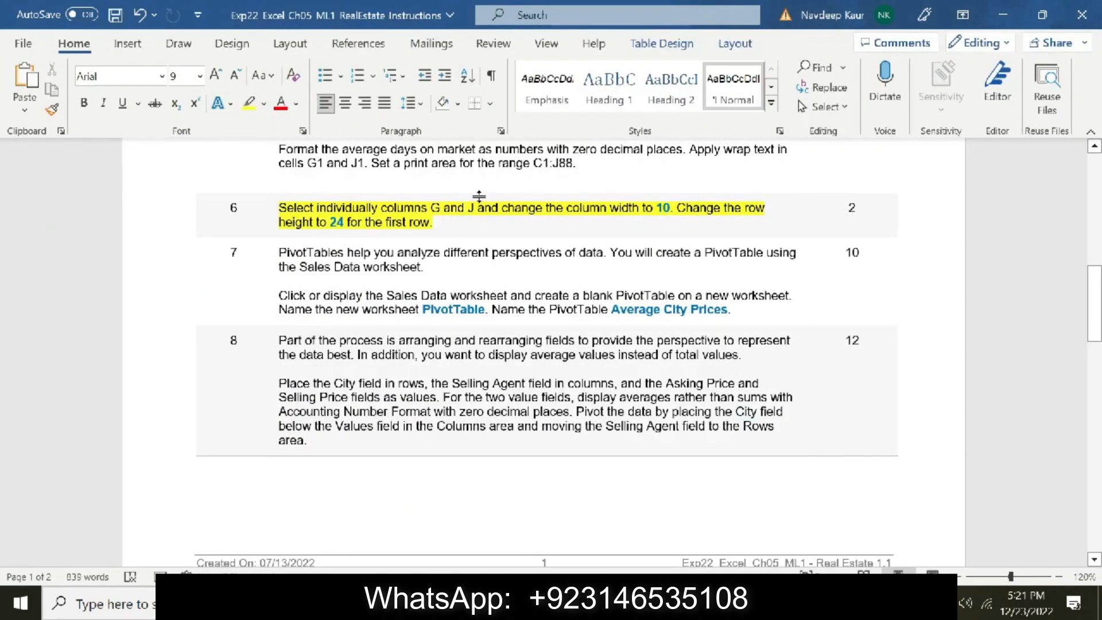
left_click_drag(443, 227, 279, 209)
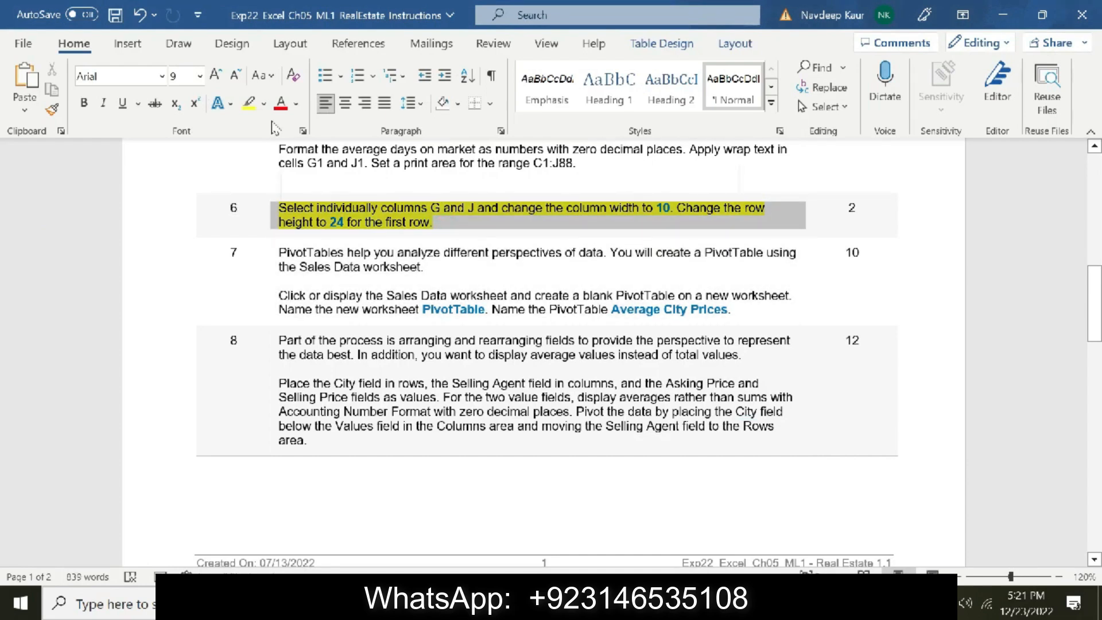
left_click(250, 107)
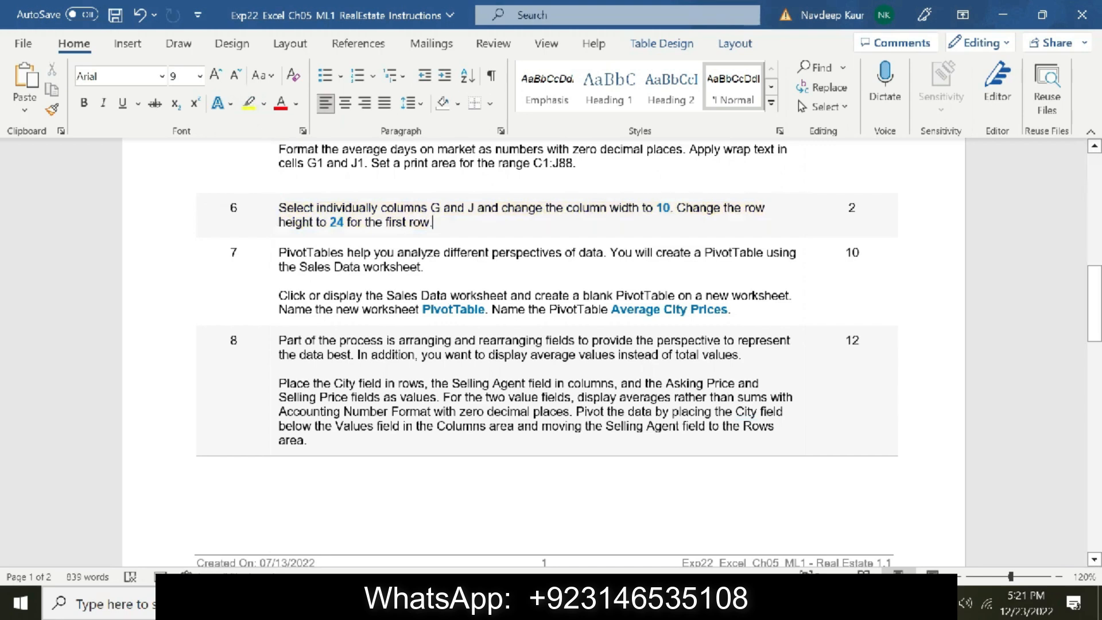
left_click_drag(732, 310, 279, 295)
left_click(249, 103)
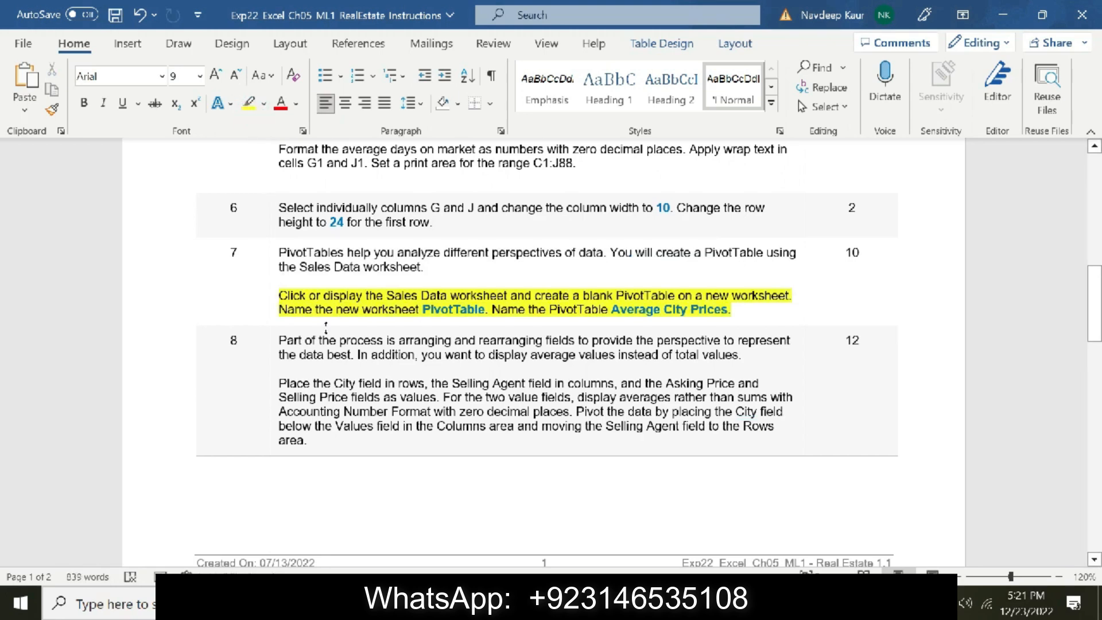
Select the worksheet name PivotTable in the step 7 task, then switch to Excel and display the Sales Data worksheet
left_click_drag(424, 311, 485, 311)
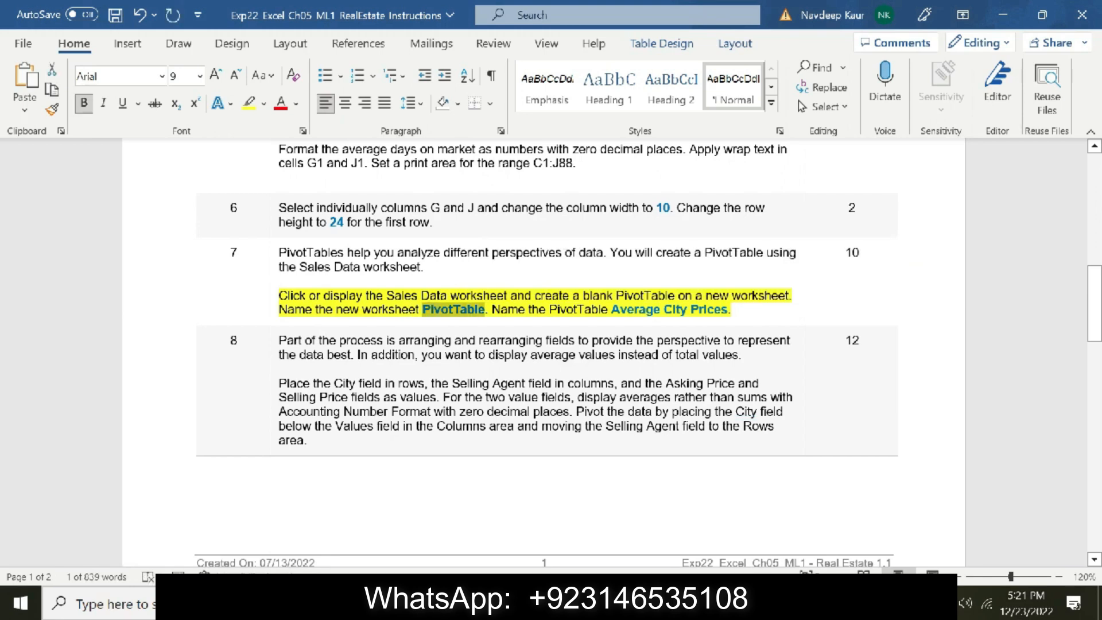
key("alt+Tab")
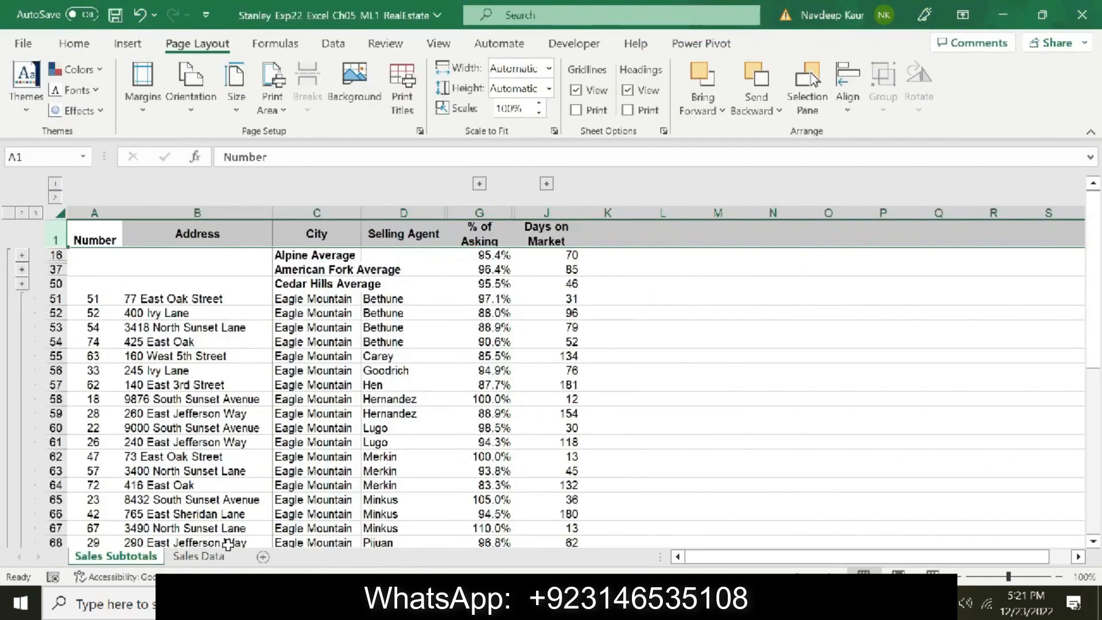
left_click(195, 556)
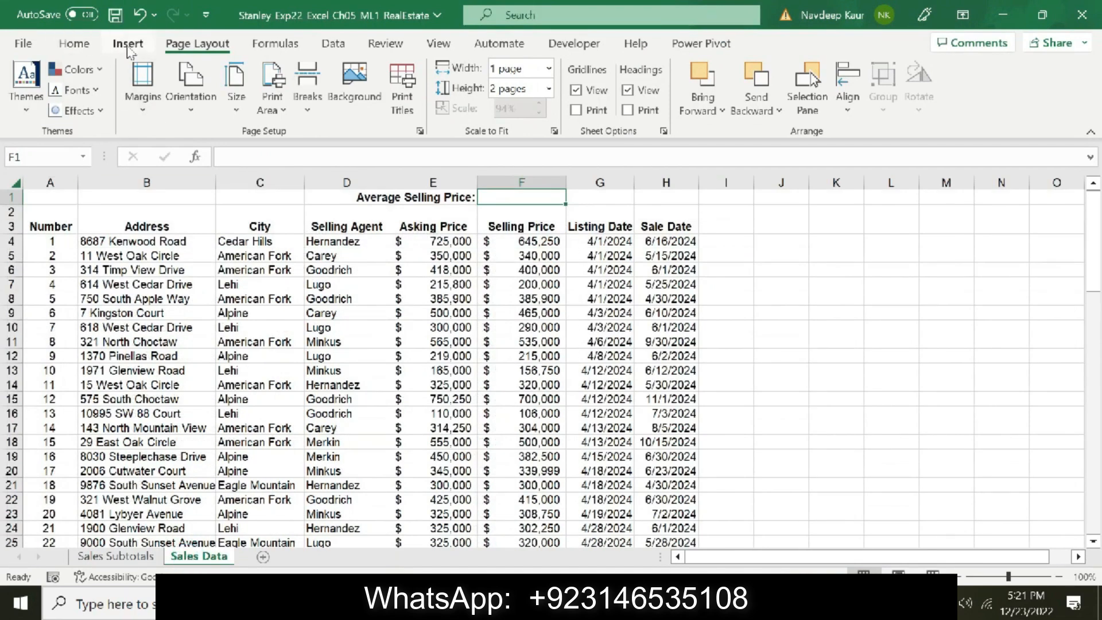
left_click(127, 43)
left_click(33, 108)
left_click(39, 137)
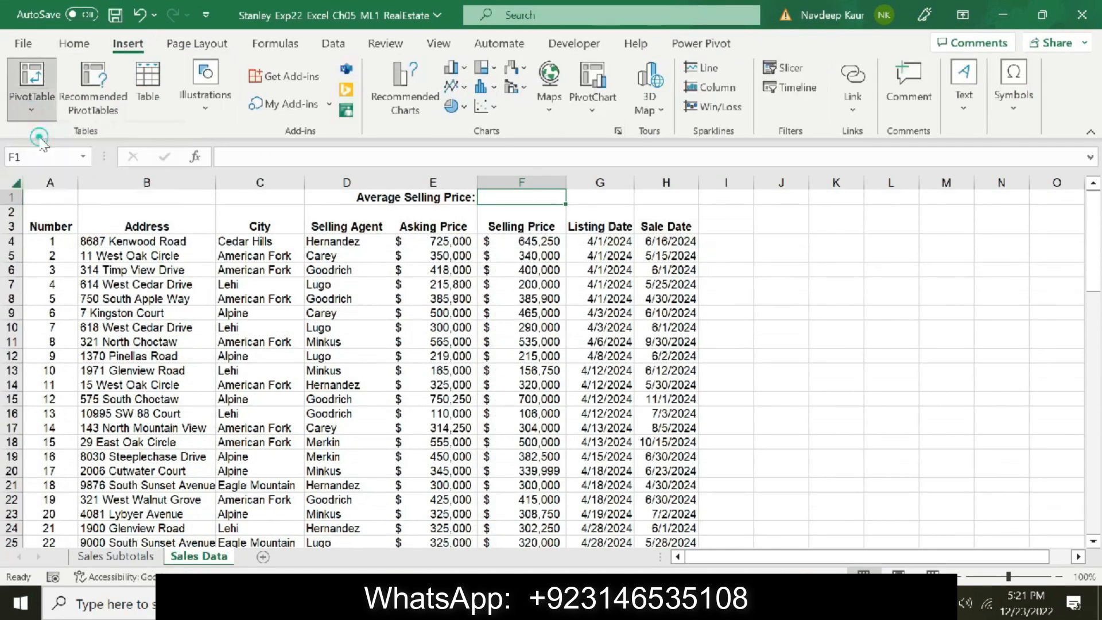
left_click(894, 482)
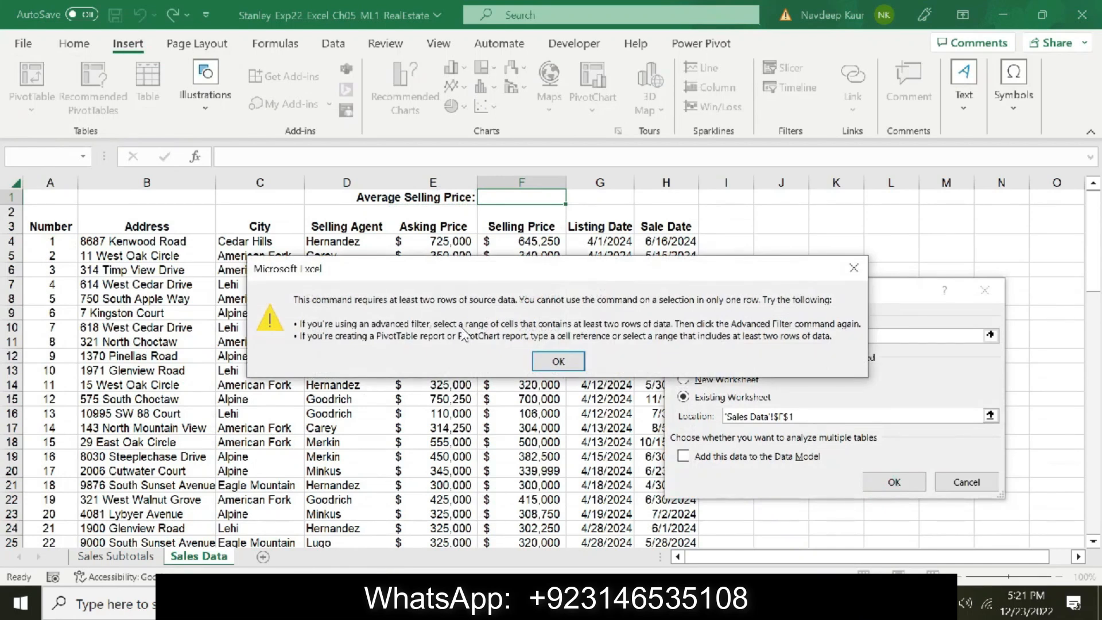
left_click(558, 362)
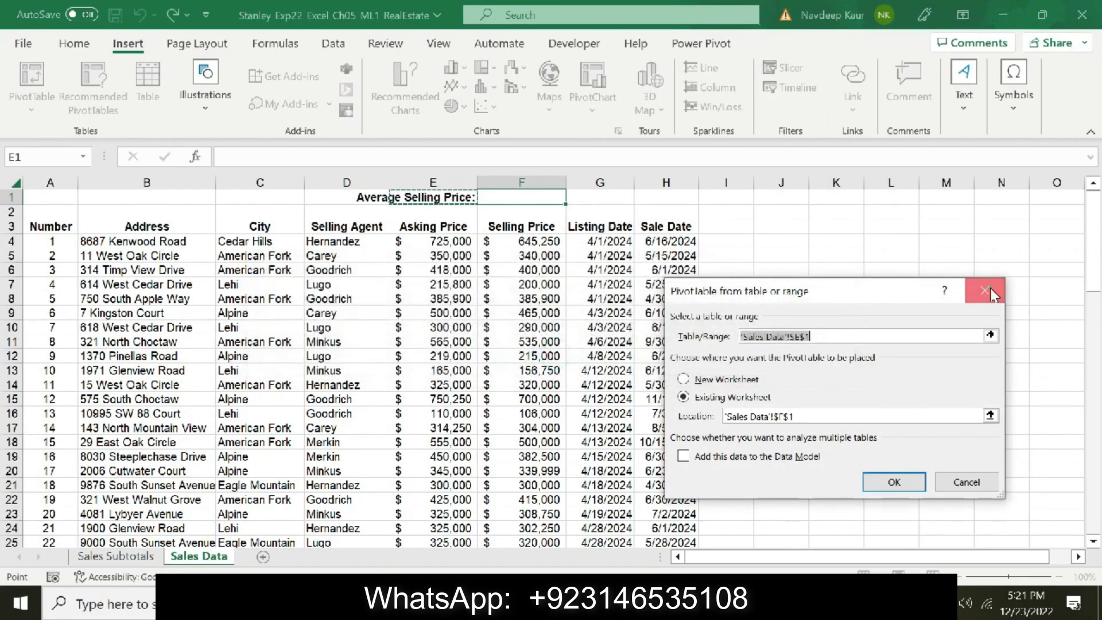
left_click(985, 291)
Create a blank PivotTable on a new worksheet from the house sales list on the Sales Data sheet
left_click(149, 328)
left_click(33, 108)
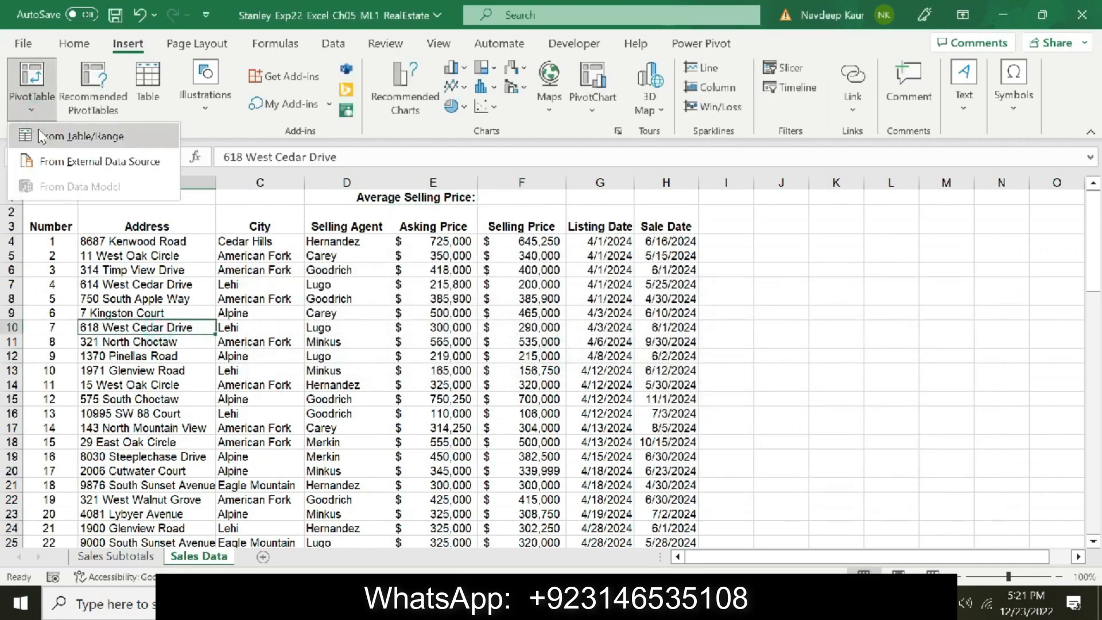
left_click(41, 136)
left_click(902, 480)
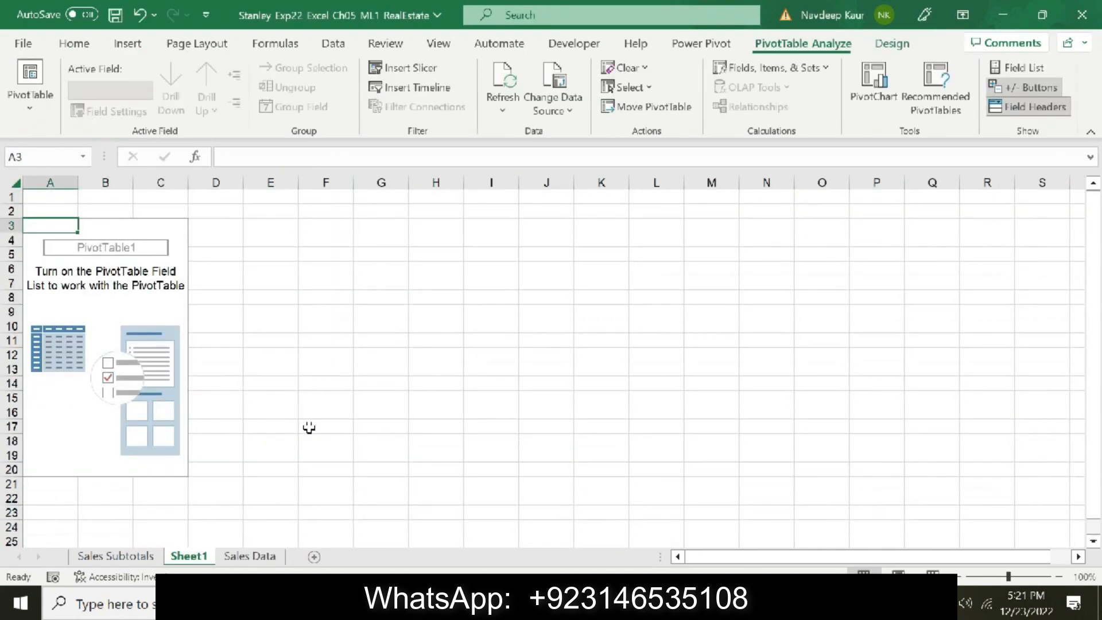
Rename the new worksheet as PivotTable
double_click(189, 556)
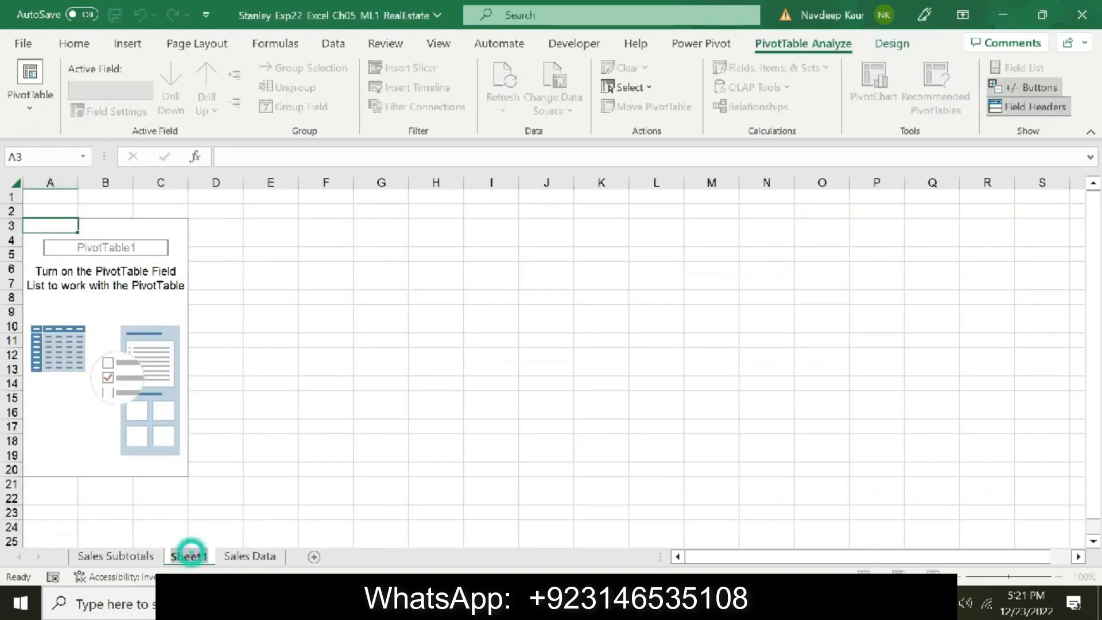
type("PivotTable")
key("Return")
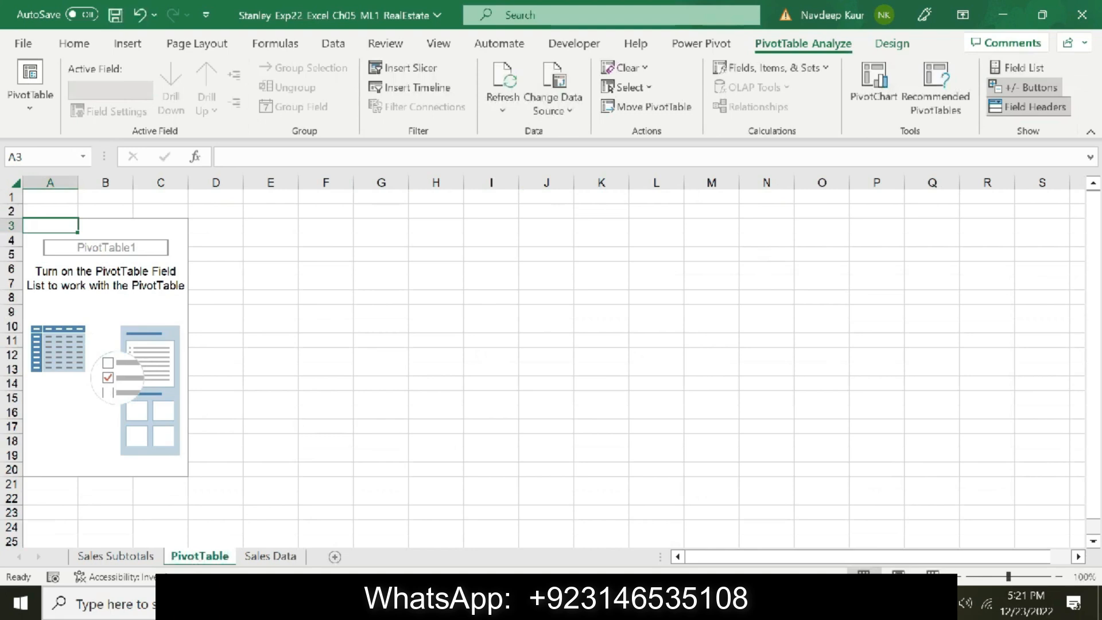
Copy the text Average City Prices from the step 7 task in Word and use it as the PivotTable's name in Excel
key("alt+Tab")
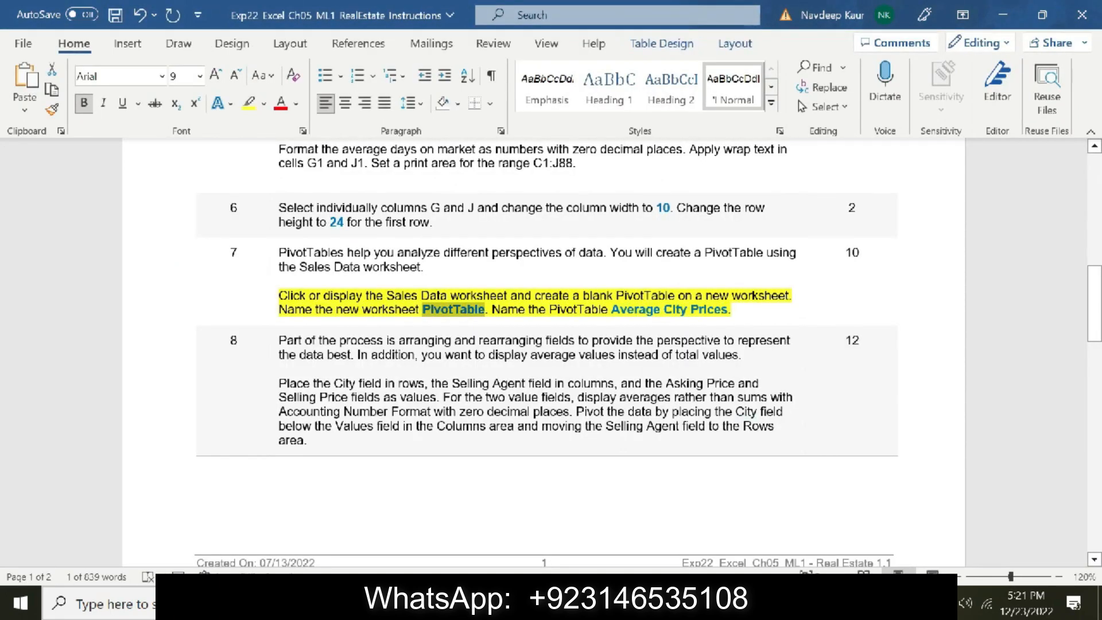
left_click_drag(611, 310, 728, 310)
key("ctrl+c")
key("alt+Tab")
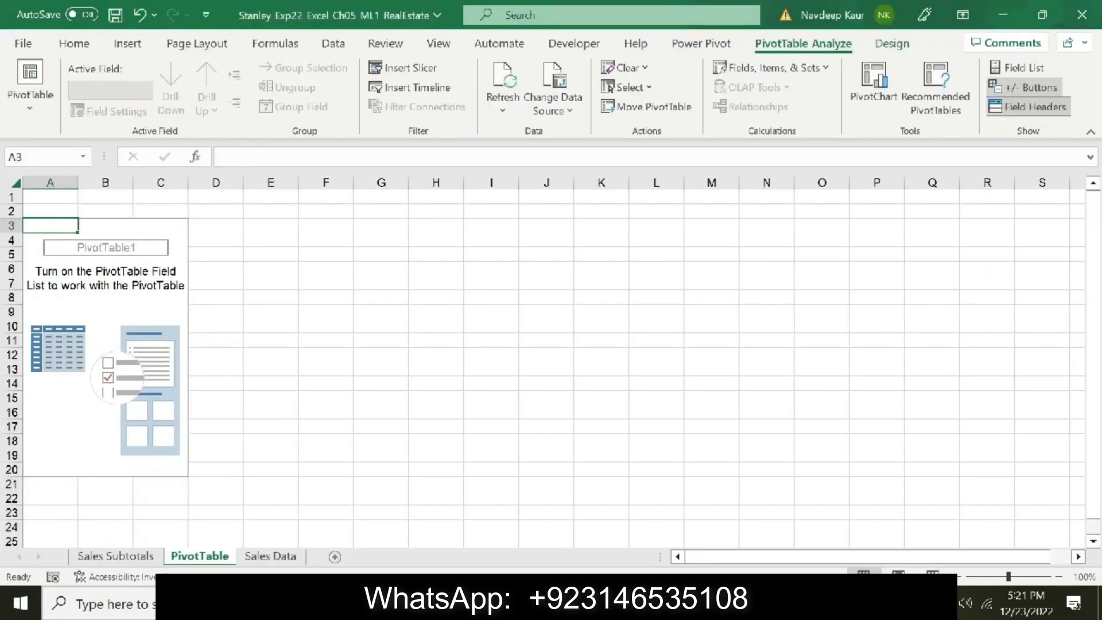
left_click(30, 86)
left_click(46, 171)
key("ctrl+v")
key("Return")
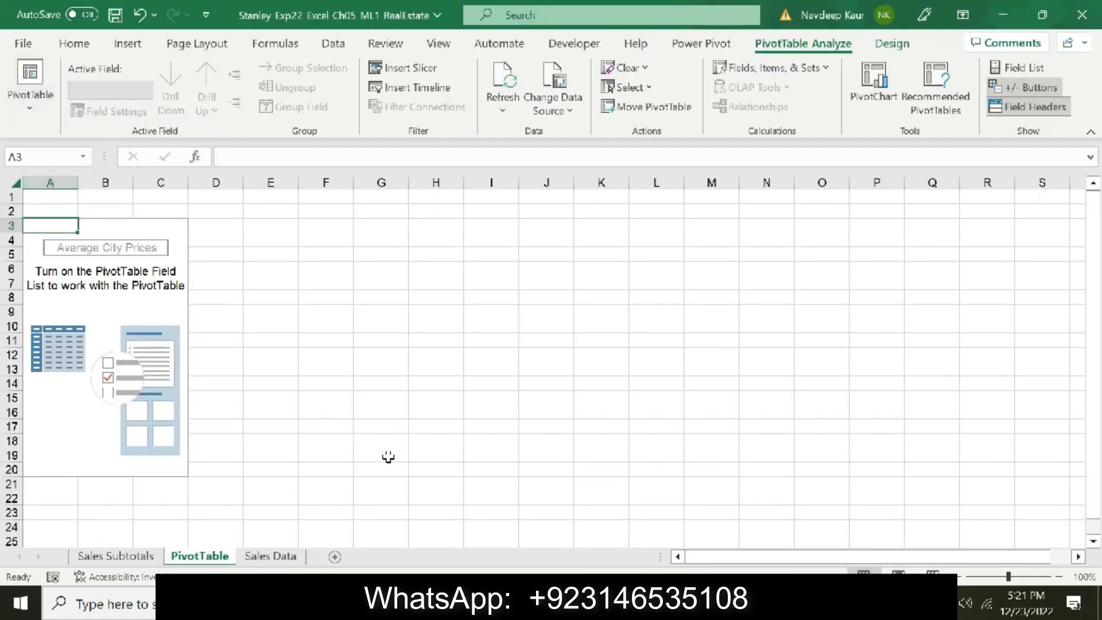
Clear the highlight from the step 7 task in Word and switch back to the Excel workbook
key("alt+Tab")
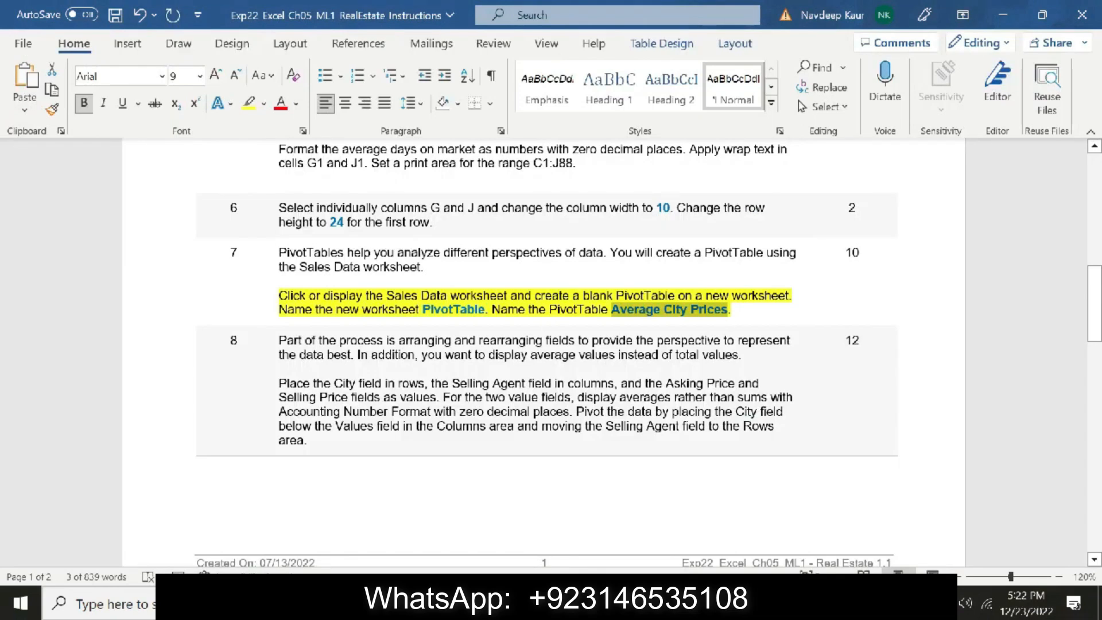
left_click_drag(734, 305, 280, 295)
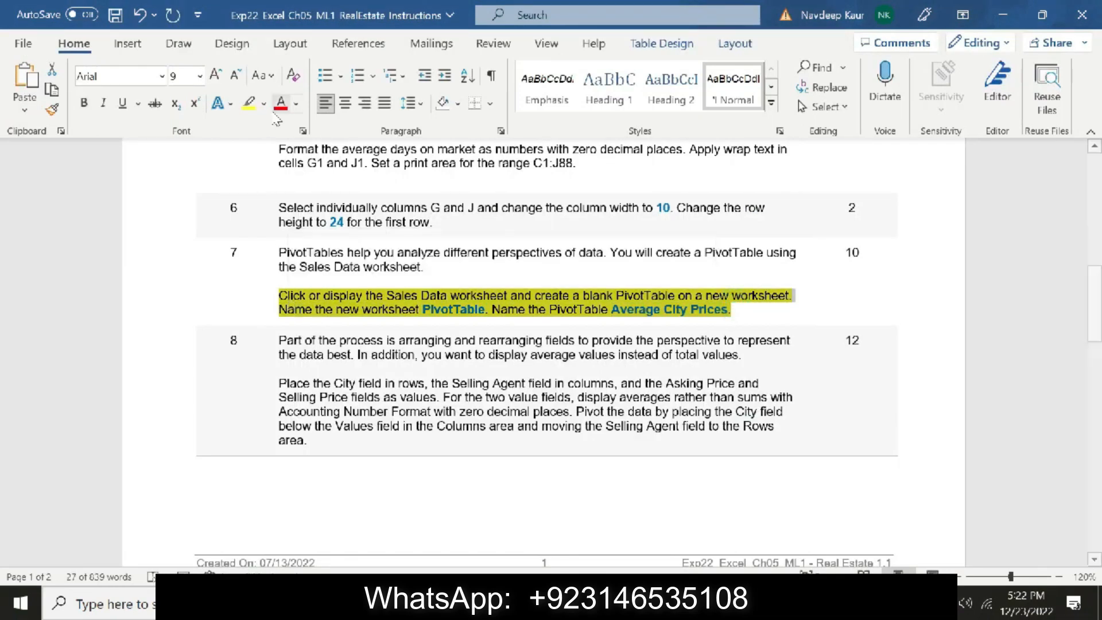
left_click(249, 102)
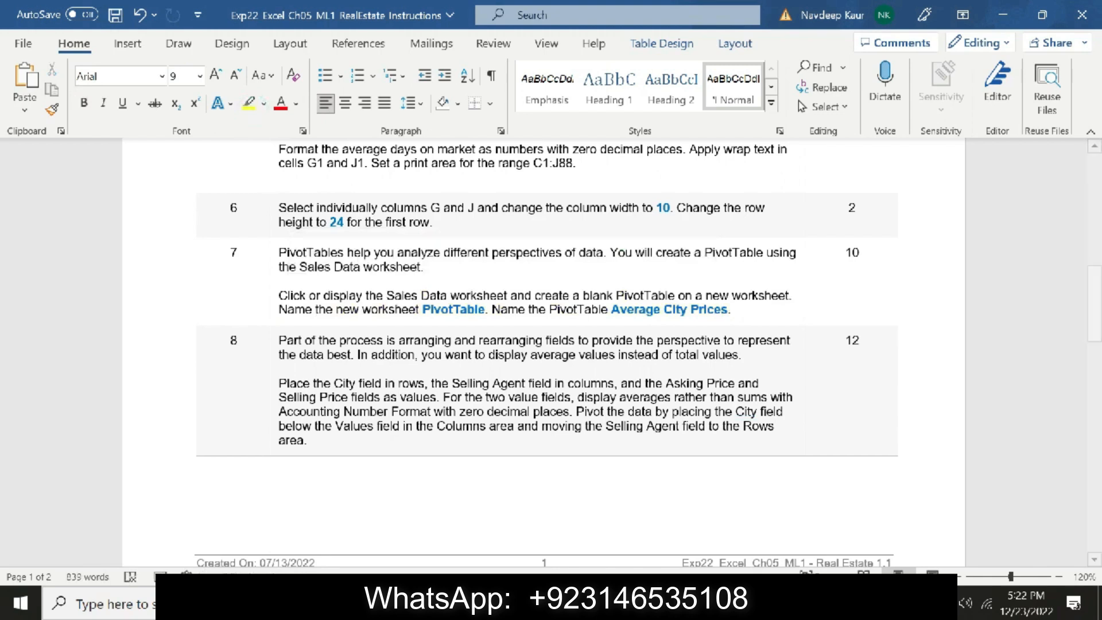
key("alt+Tab")
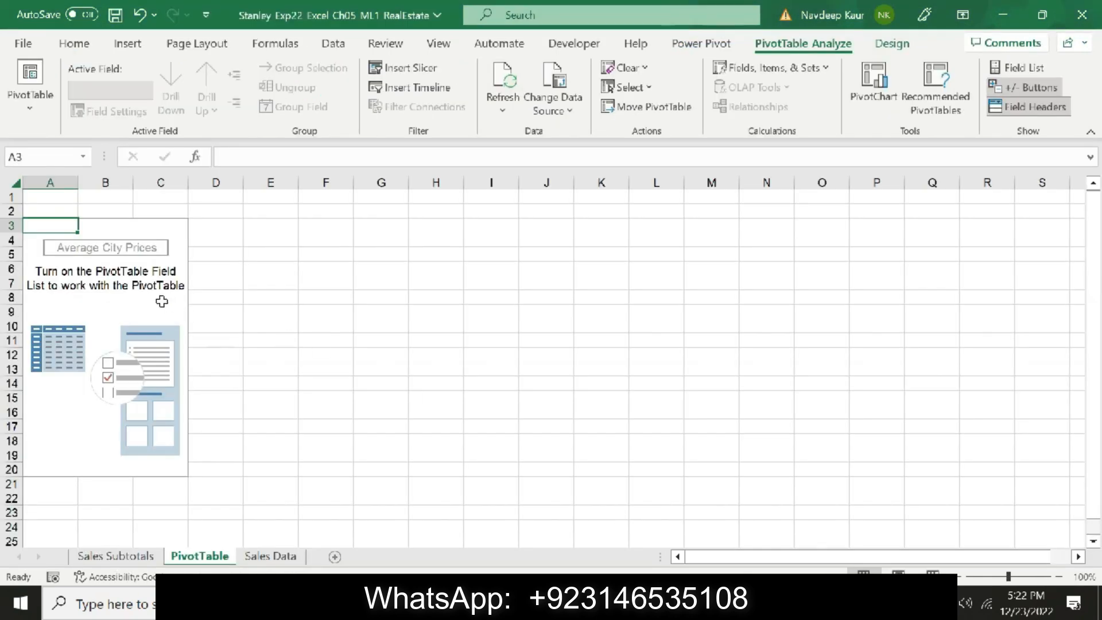
Show the field list for the Average City Prices PivotTable and place the City field in the Rows area
left_click(161, 299)
left_click(90, 307)
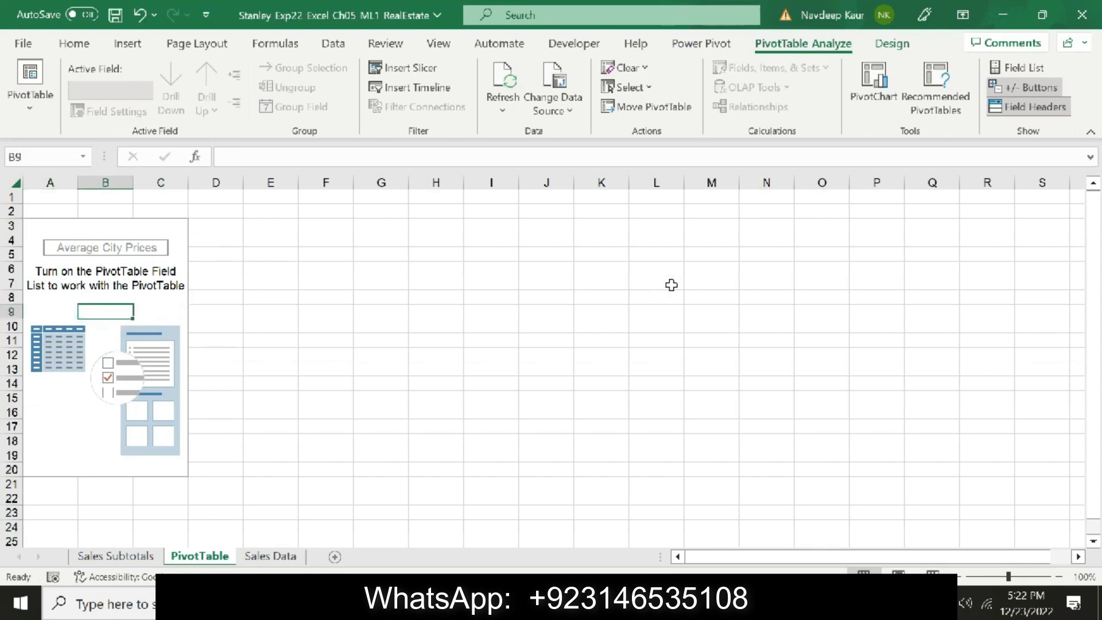
left_click(1036, 117)
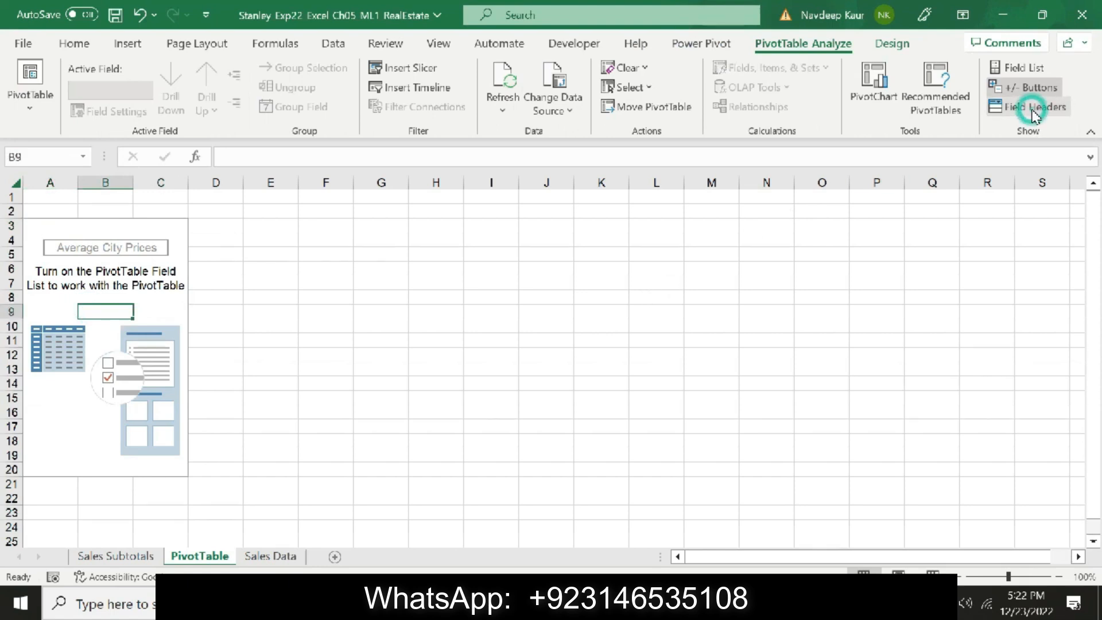
left_click(1025, 68)
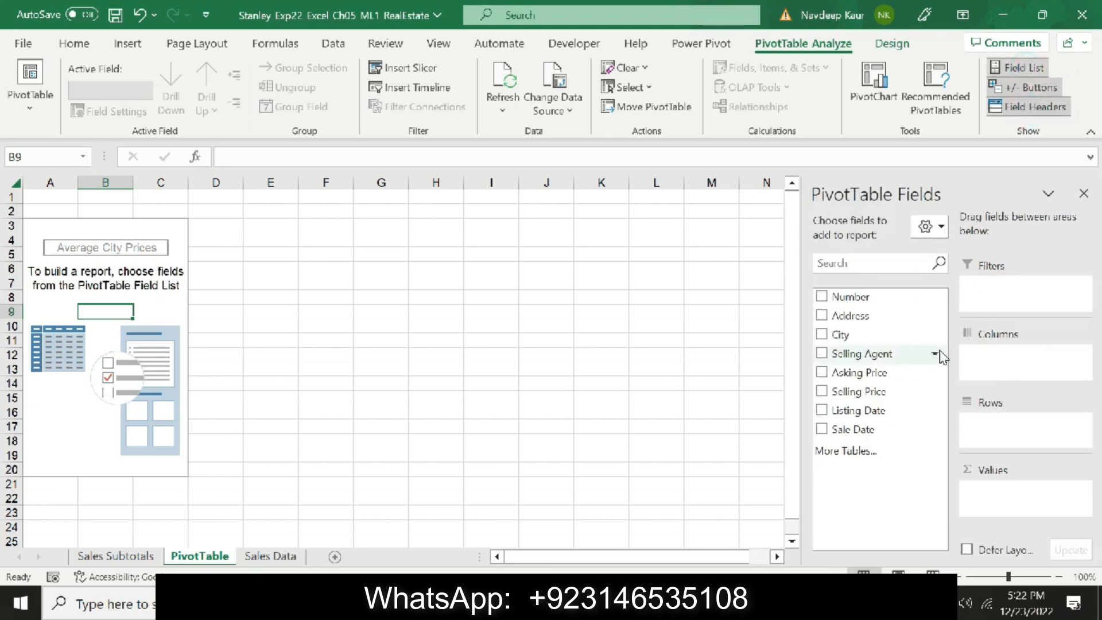
left_click_drag(857, 337, 1002, 437)
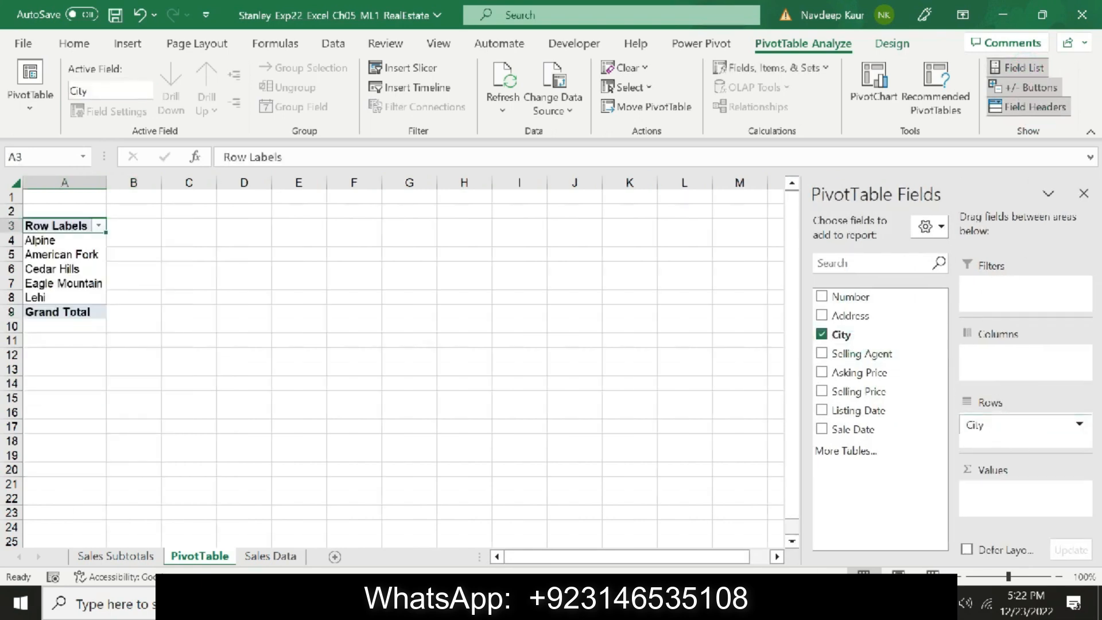
Check the step 8 task in Word and place the Selling Agent field in the PivotTable's Columns area in Excel
key("alt+Tab")
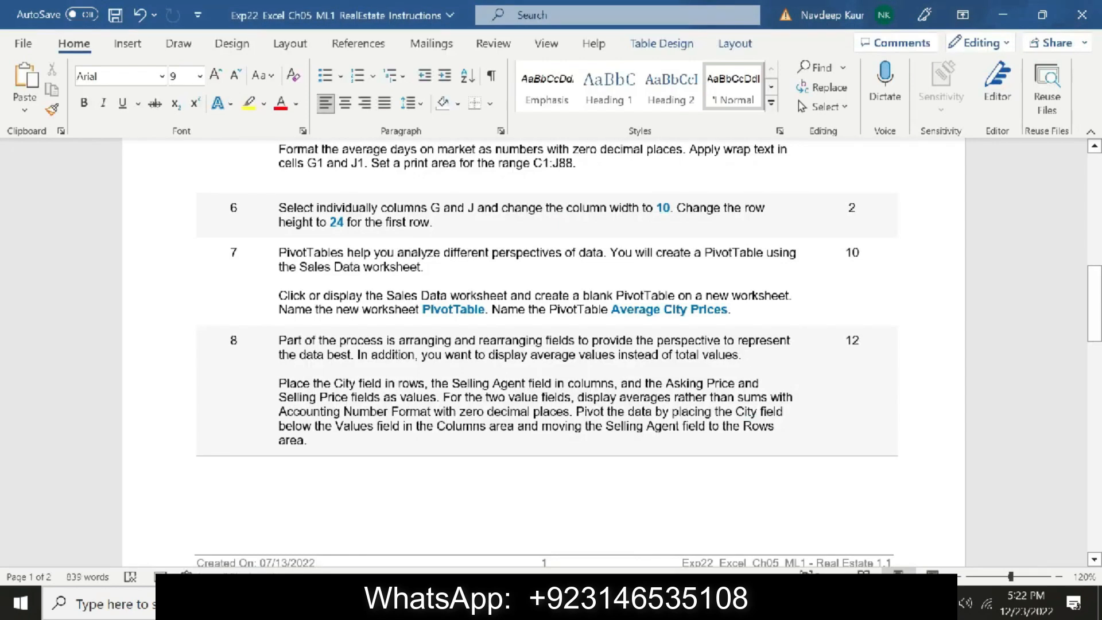
key("alt+Tab")
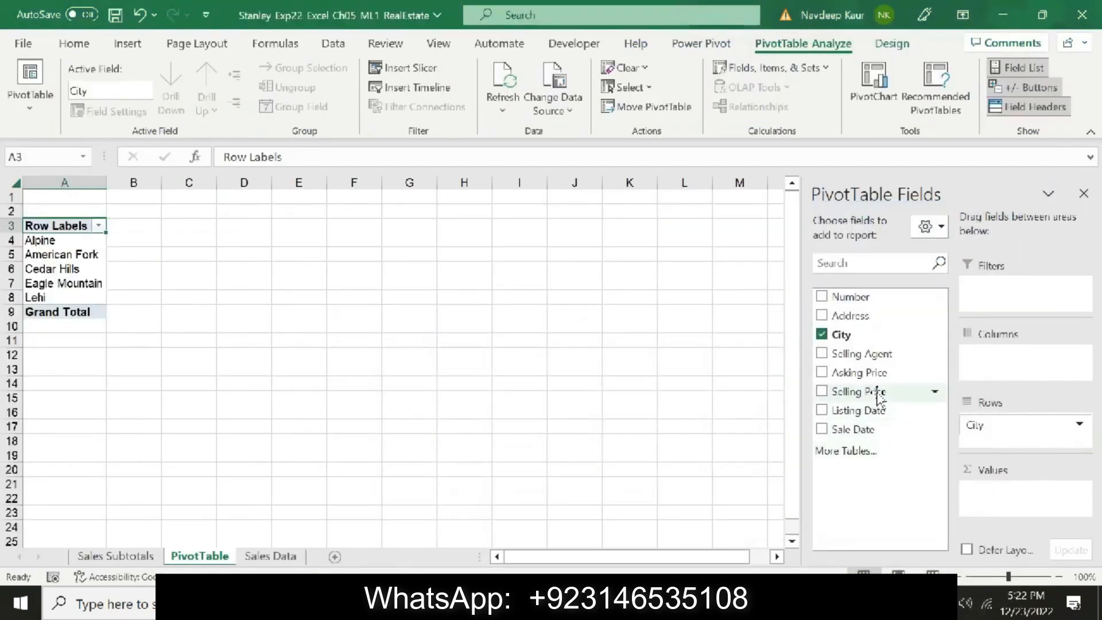
left_click_drag(864, 354, 996, 359)
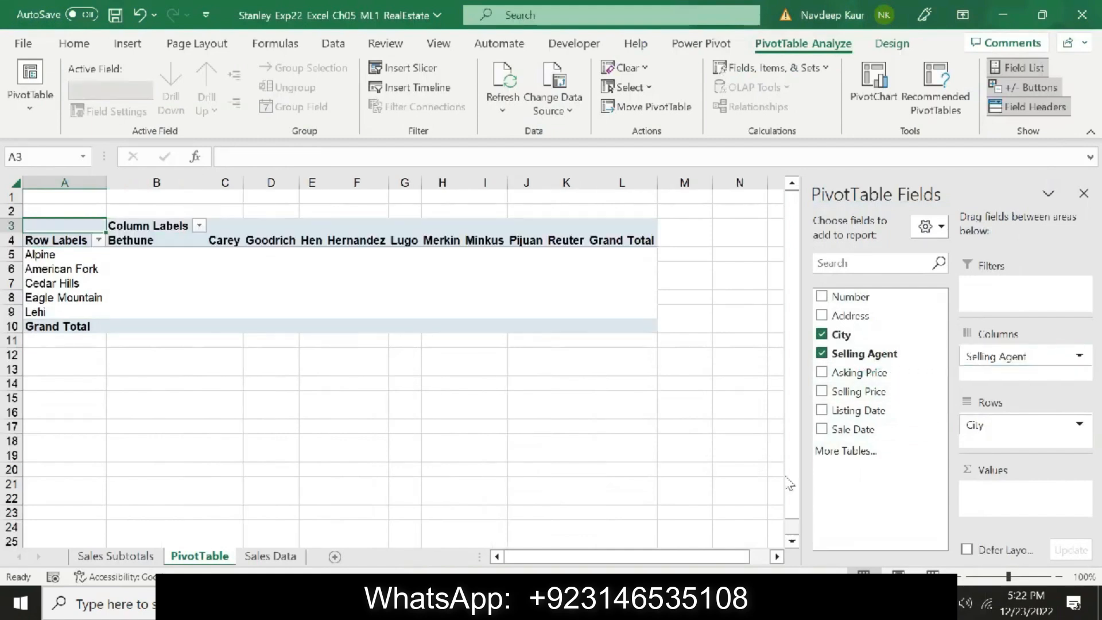
Add the Asking Price and Selling Price fields to the PivotTable's Values area, as the step 8 task in Word requires
key("alt+Tab")
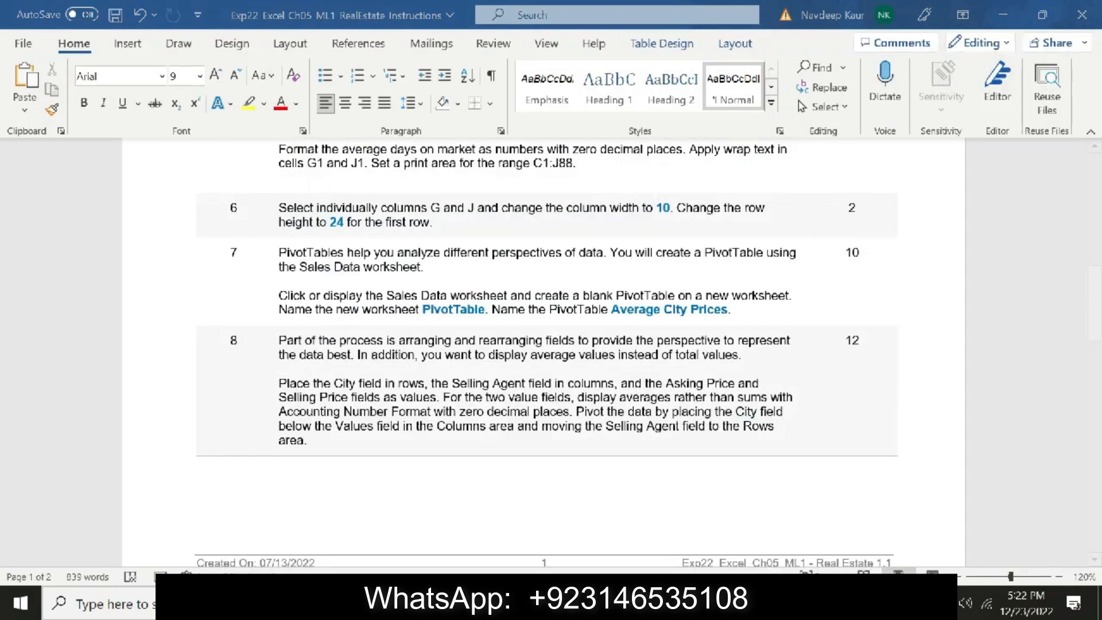
key("alt+Tab")
left_click_drag(873, 375, 987, 494)
left_click_drag(862, 391, 996, 512)
key("alt+Tab")
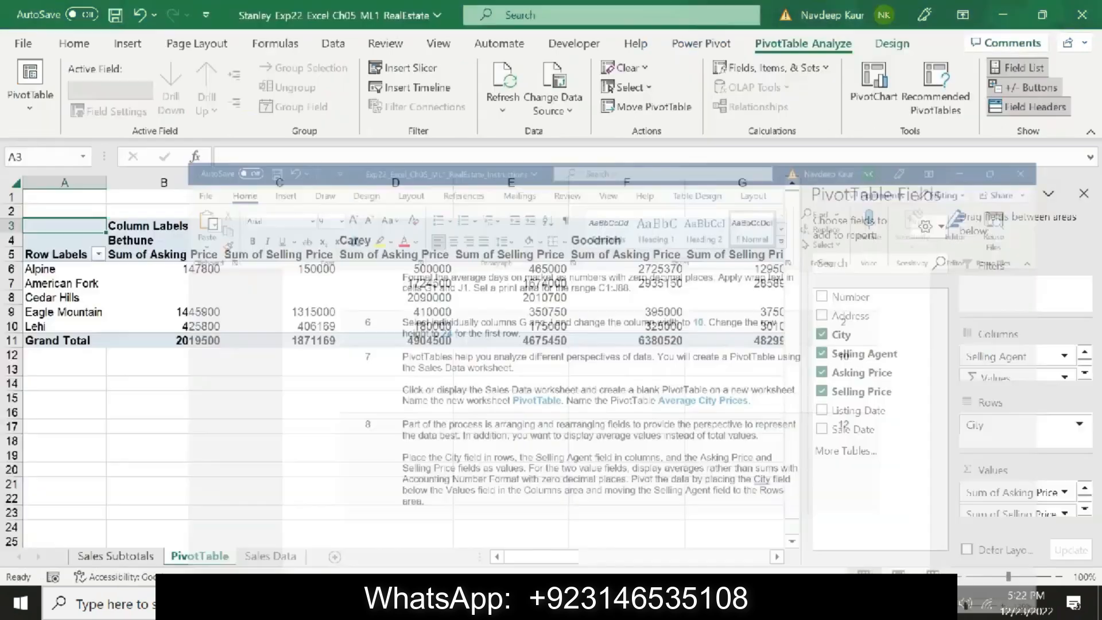
Summarize the Asking Price value field by Average and format it as Accounting with zero decimal places
left_click(983, 494)
left_click(983, 471)
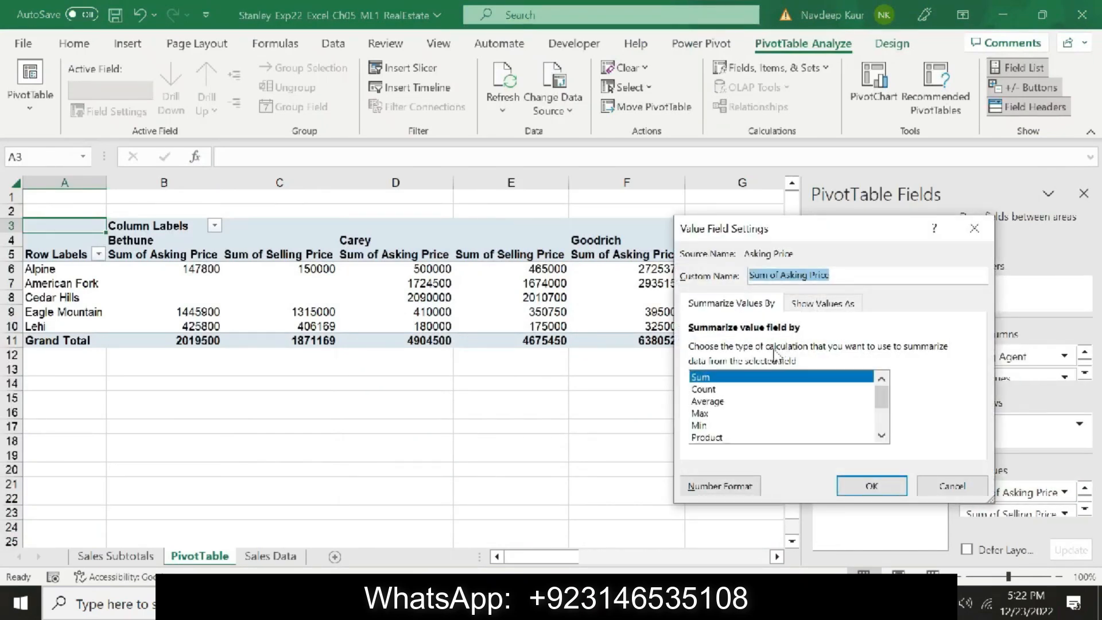
left_click(710, 402)
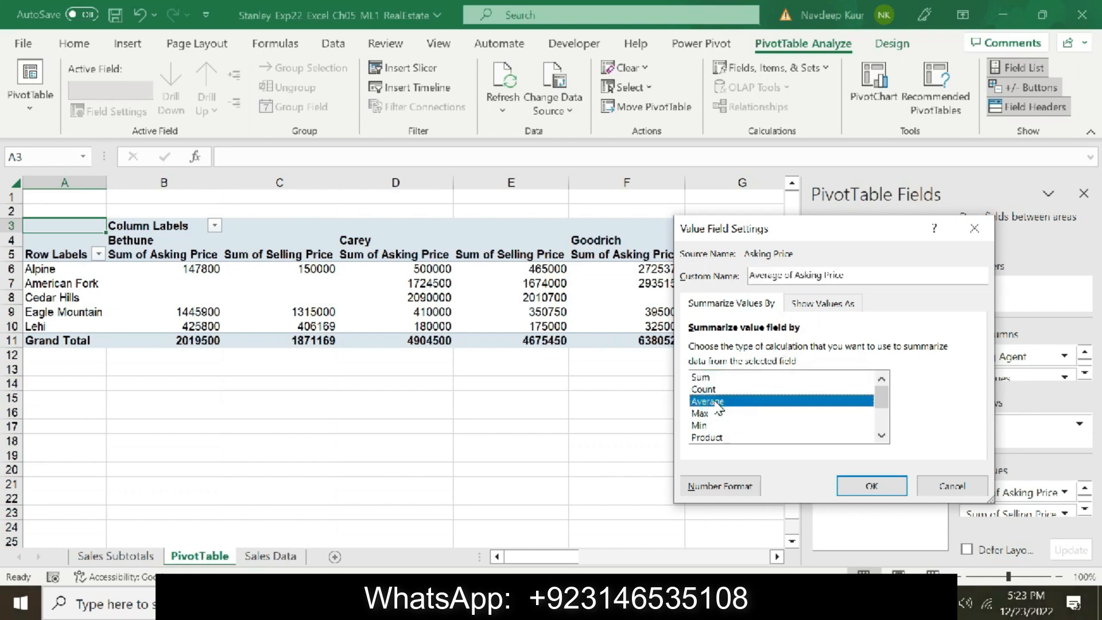
left_click(743, 488)
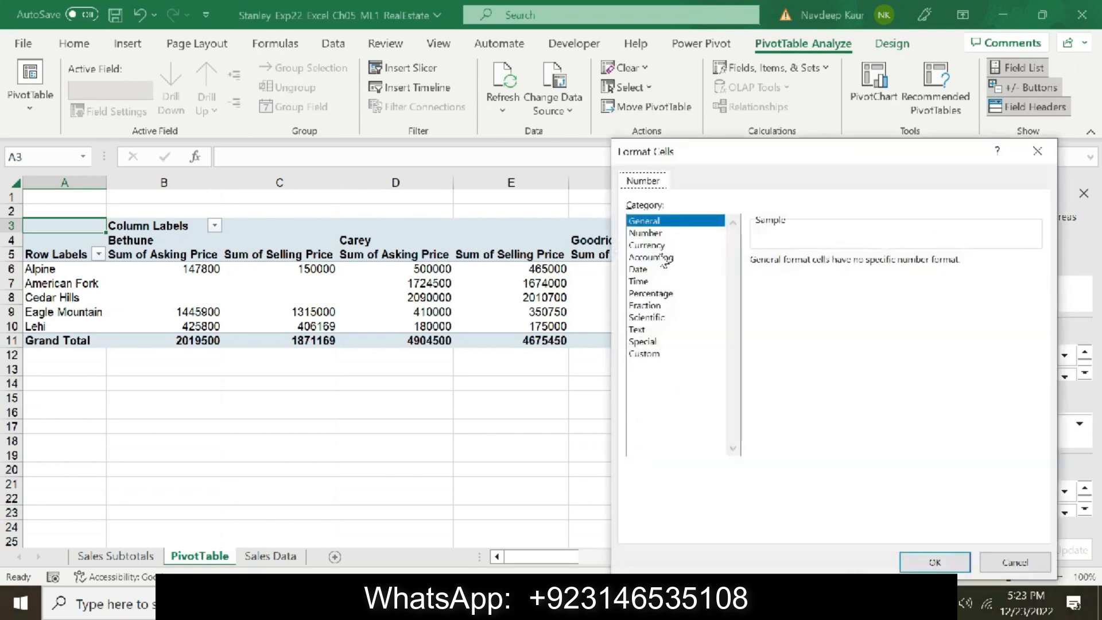
left_click(665, 260)
double_click(866, 266)
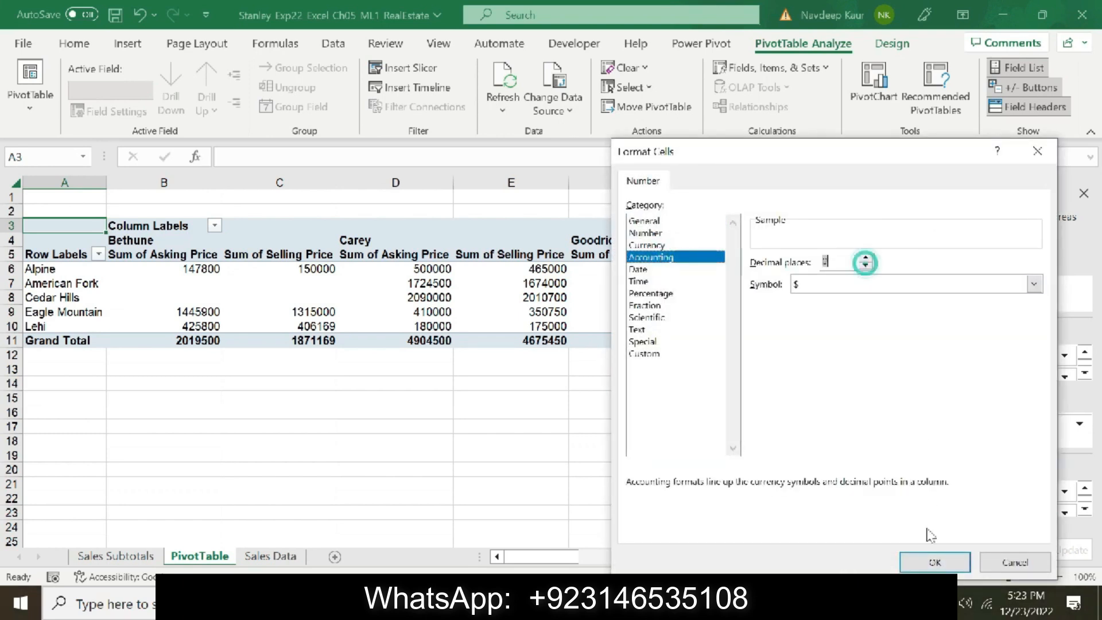
left_click(928, 564)
left_click(875, 488)
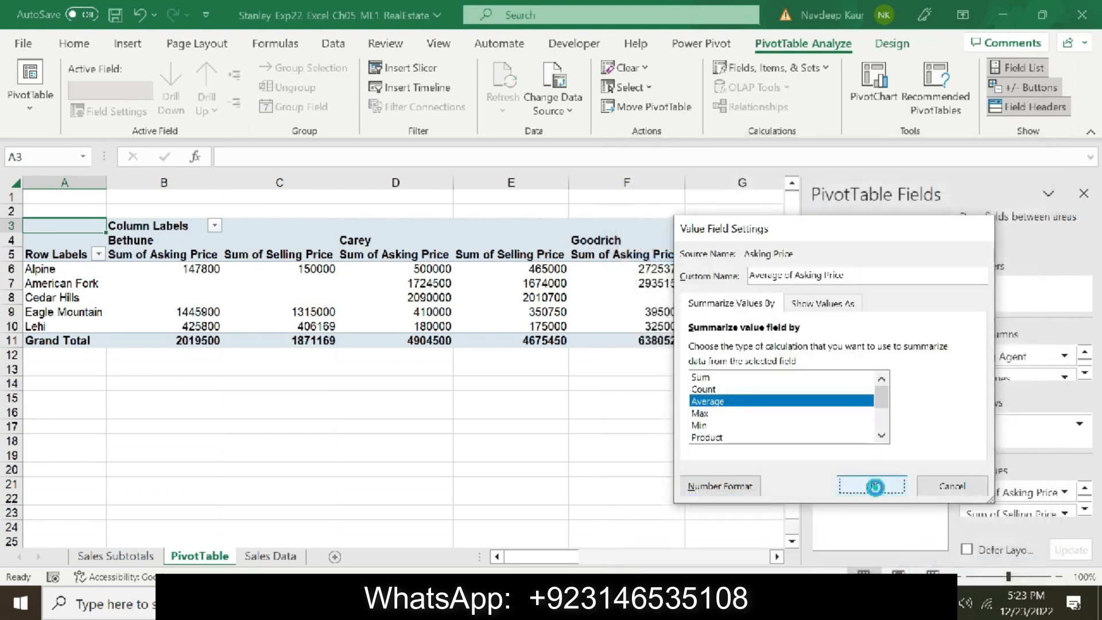
Summarize the Selling Price value field by Average and format it as Accounting with zero decimal places
left_click(1011, 515)
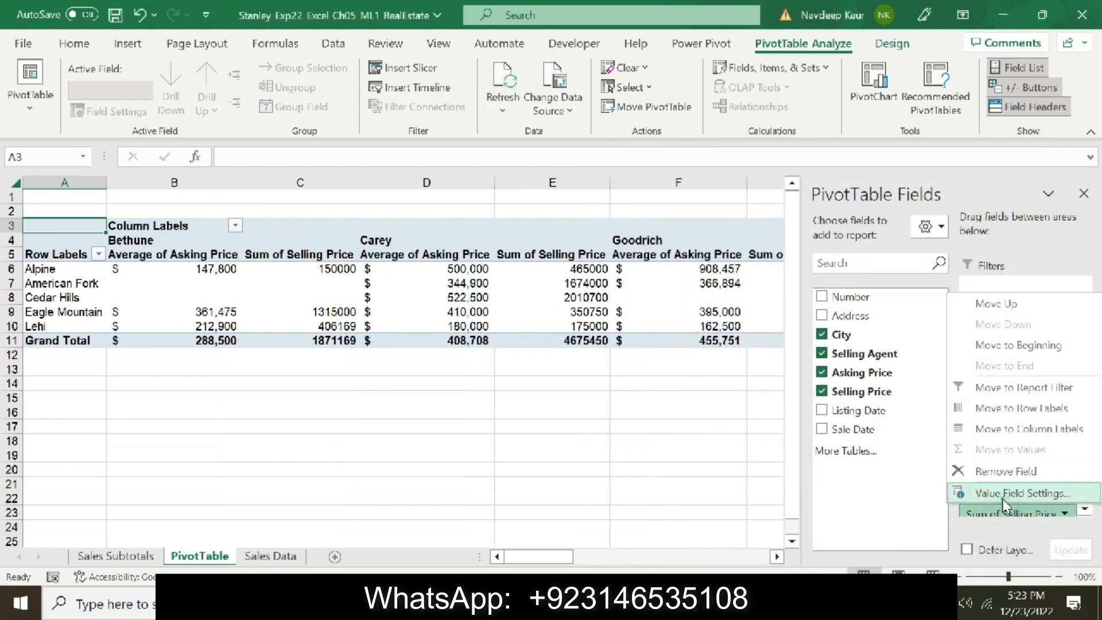
left_click(976, 491)
left_click(709, 402)
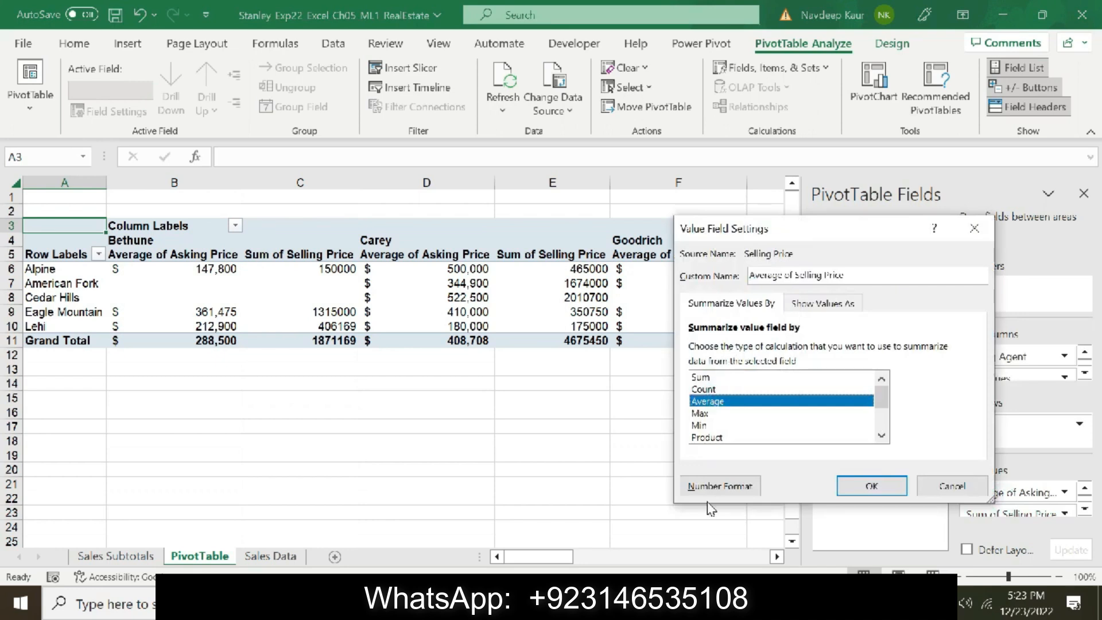
left_click(721, 486)
left_click(650, 257)
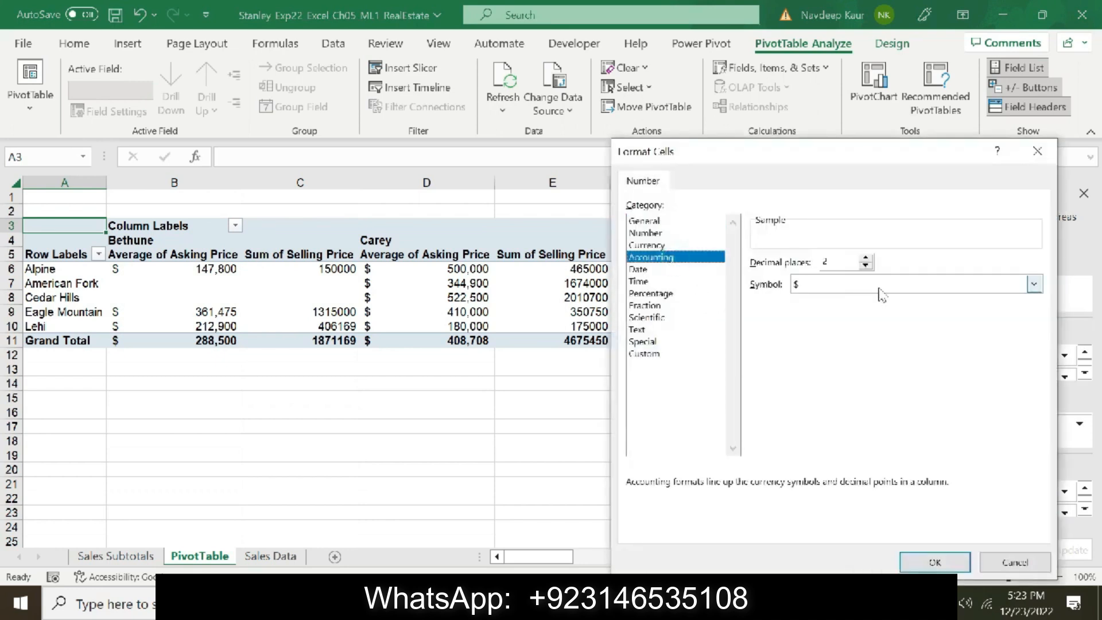
left_click(865, 265)
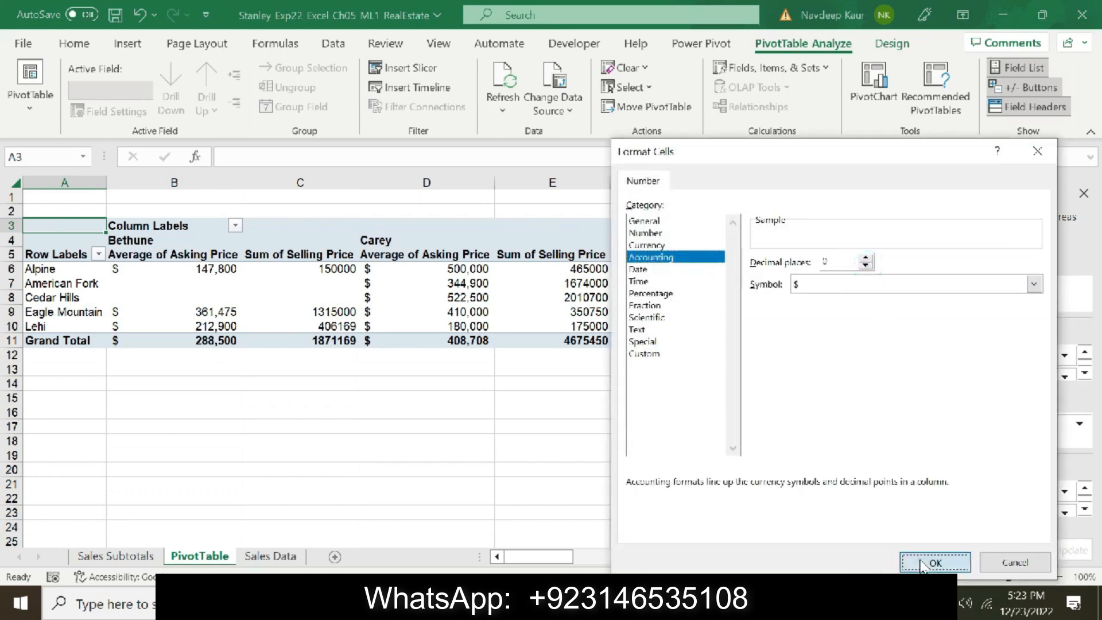
left_click(933, 562)
left_click(862, 487)
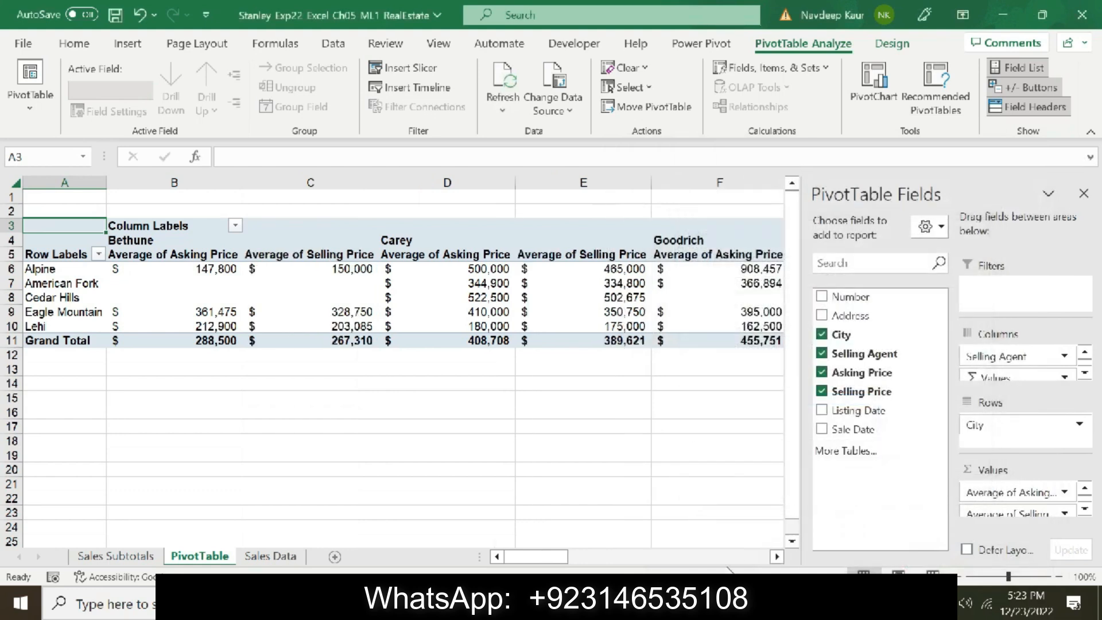
Try to move the Selling Price value field to the Rows area below City, and undo the move
key("alt+Tab")
left_click(989, 515)
left_click(989, 515)
left_click_drag(988, 515, 1012, 449)
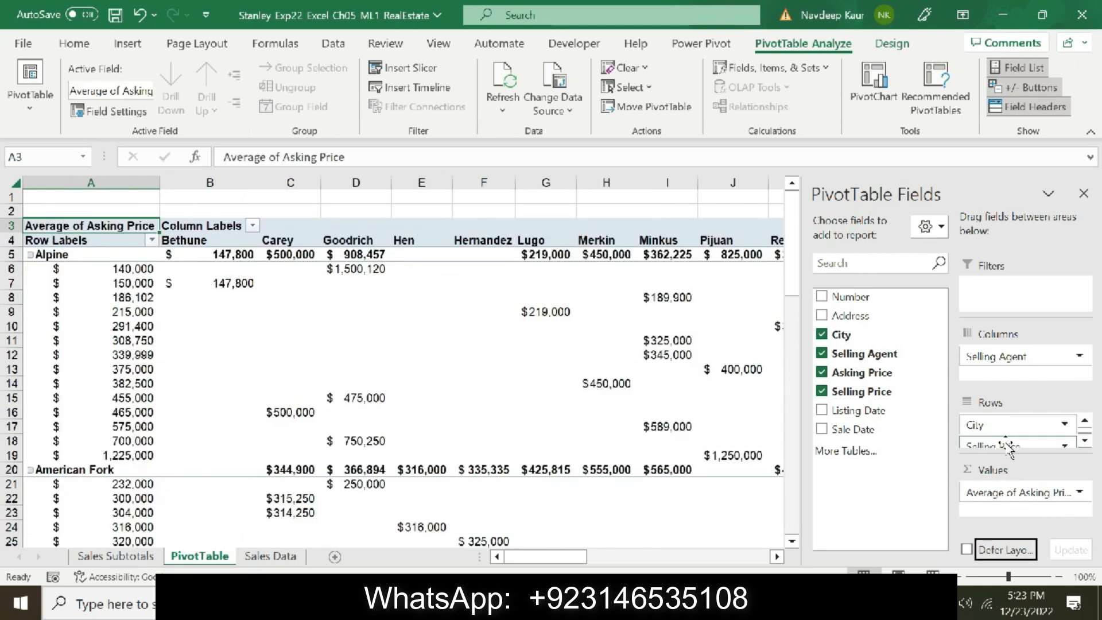
left_click(139, 16)
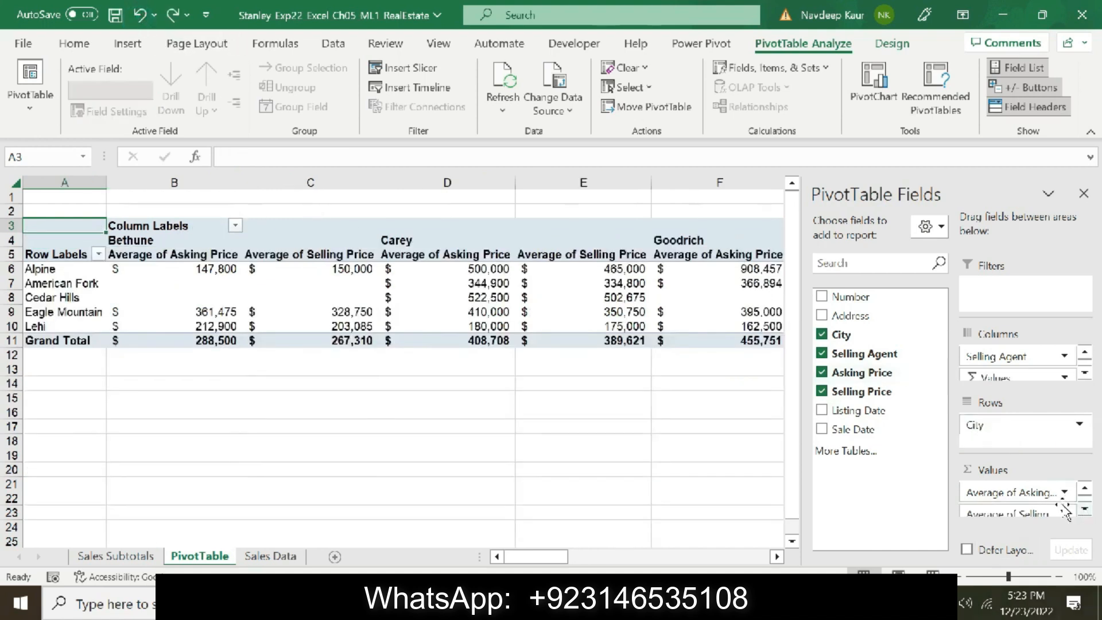
Rearrange the PivotTable with Selling Price in Rows and City in Values, and switch to the Word instructions
mouse_move(1019, 513)
left_mouse_down()
mouse_move(1009, 454)
mouse_move(1014, 544)
mouse_move(1011, 523)
mouse_move(990, 514)
left_mouse_up()
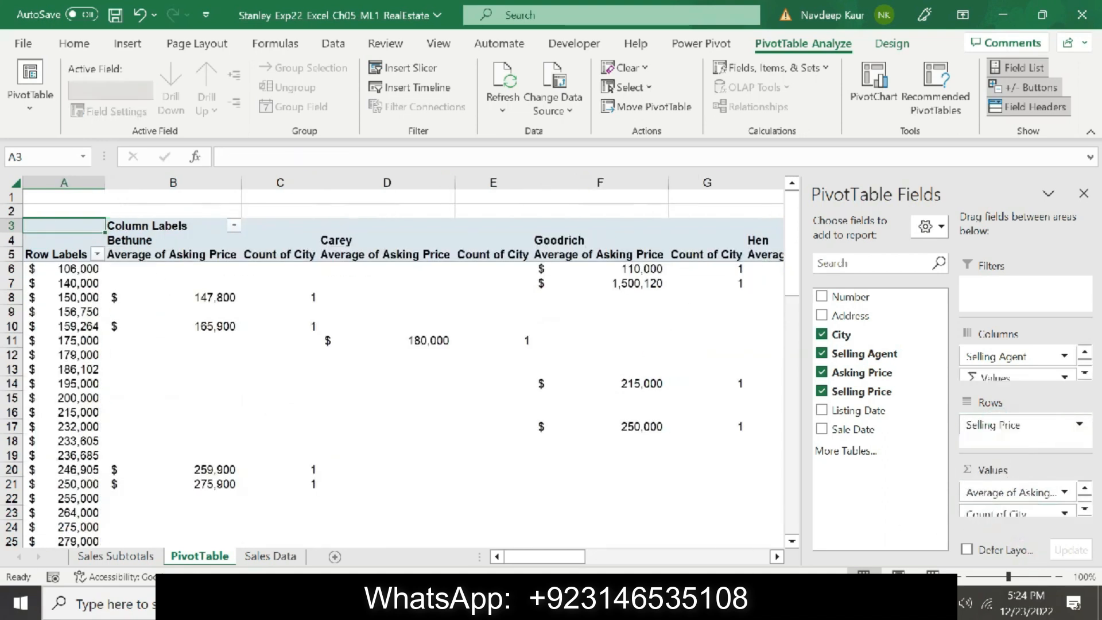
key("alt+Tab")
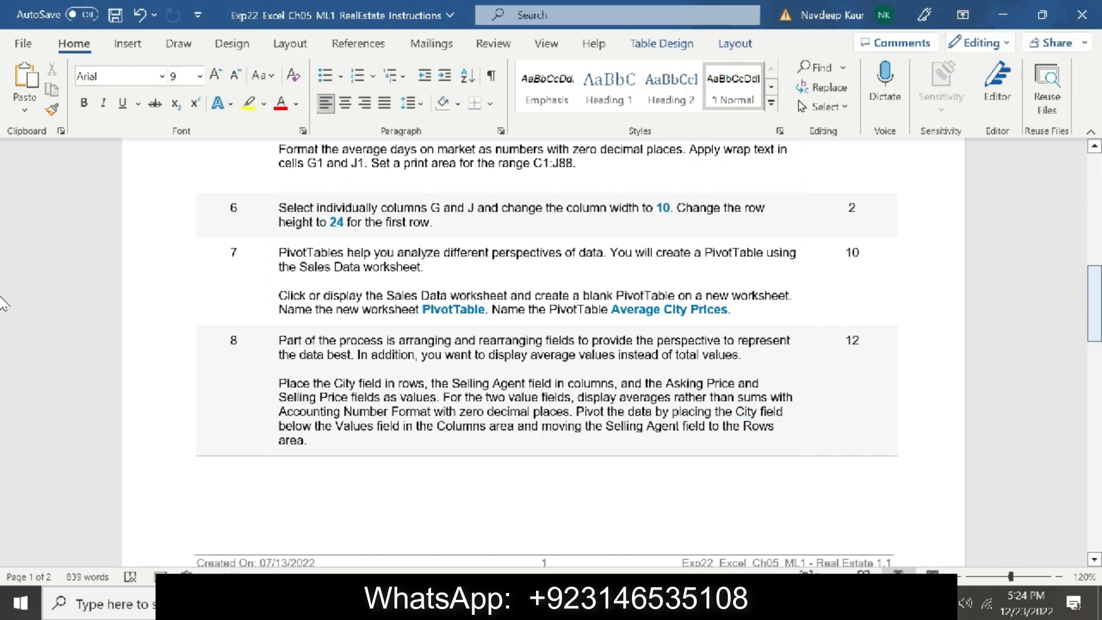
Highlight the whole step 2 sorting task in yellow in the Word instructions
left_click_drag(1095, 316, 3, 345)
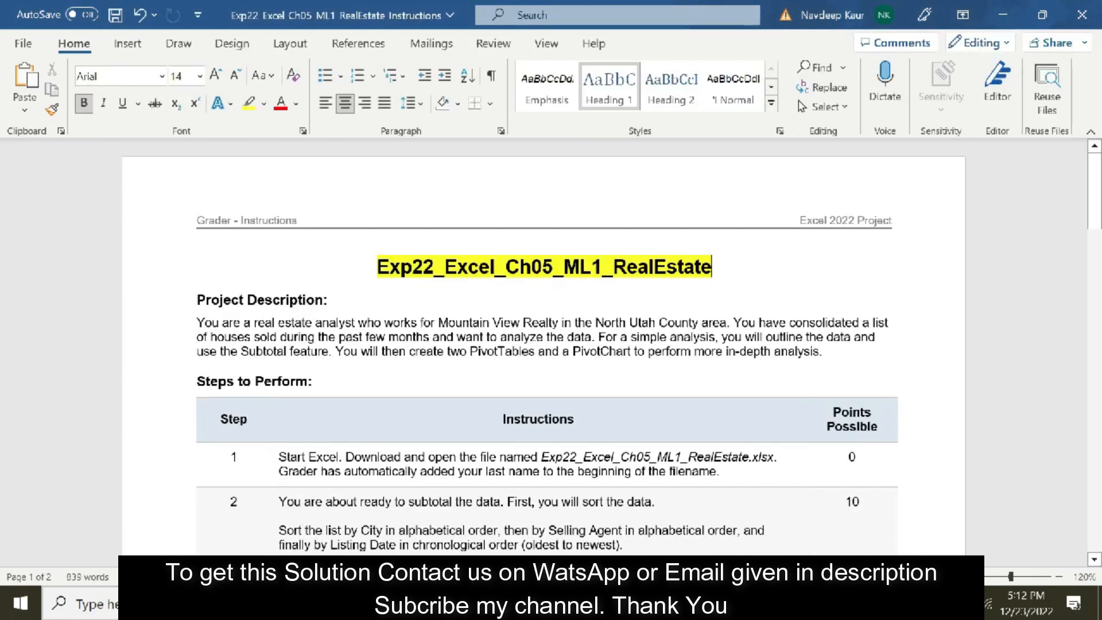
left_click_drag(1095, 182, 1096, 211)
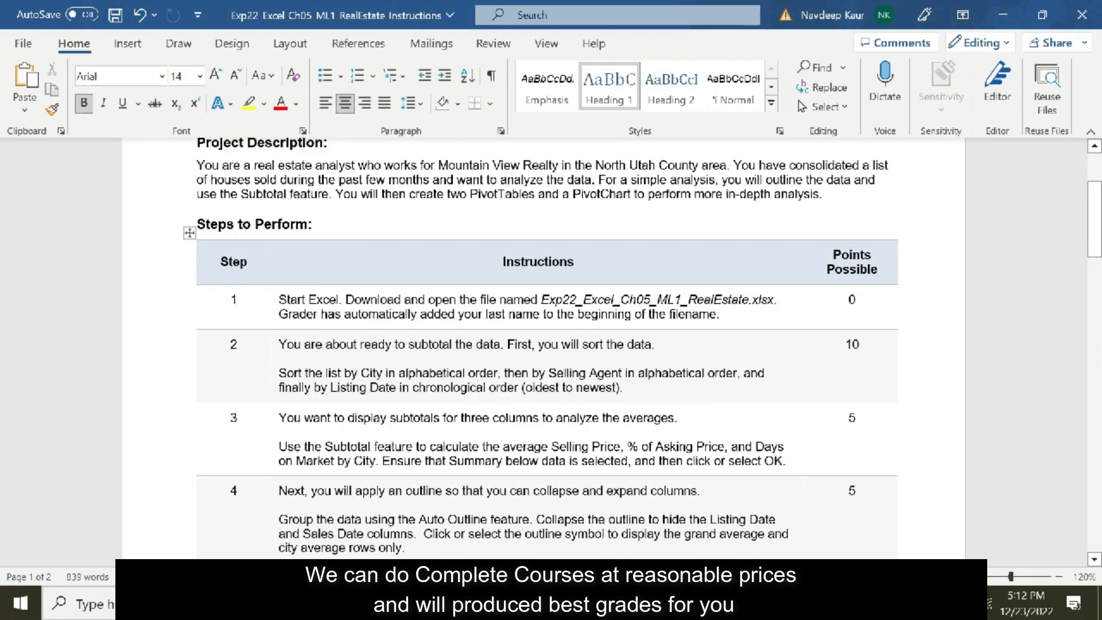
left_click_drag(278, 344, 623, 389)
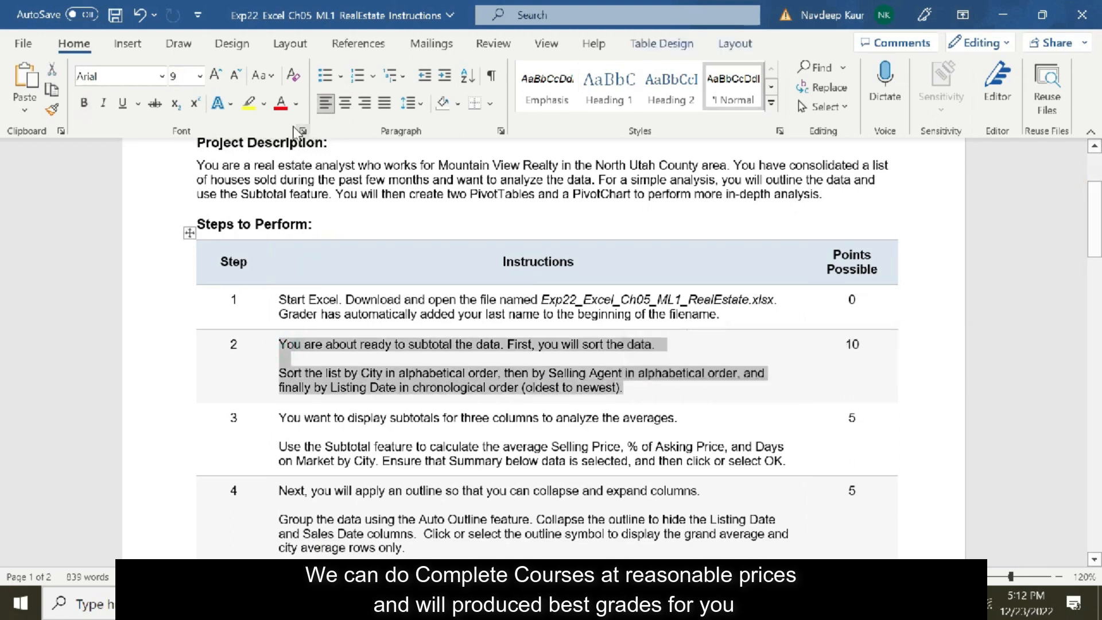
left_click(251, 108)
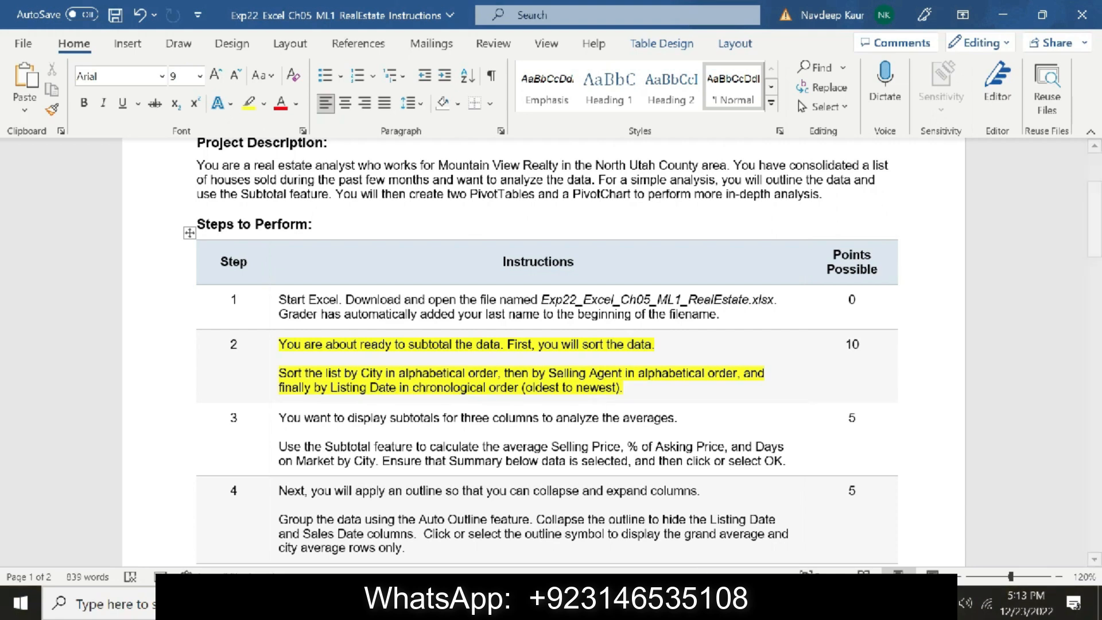
Switch to the Excel workbook and start a custom sort of the Sales Subtotals data by City from A to Z
left_click(505, 604)
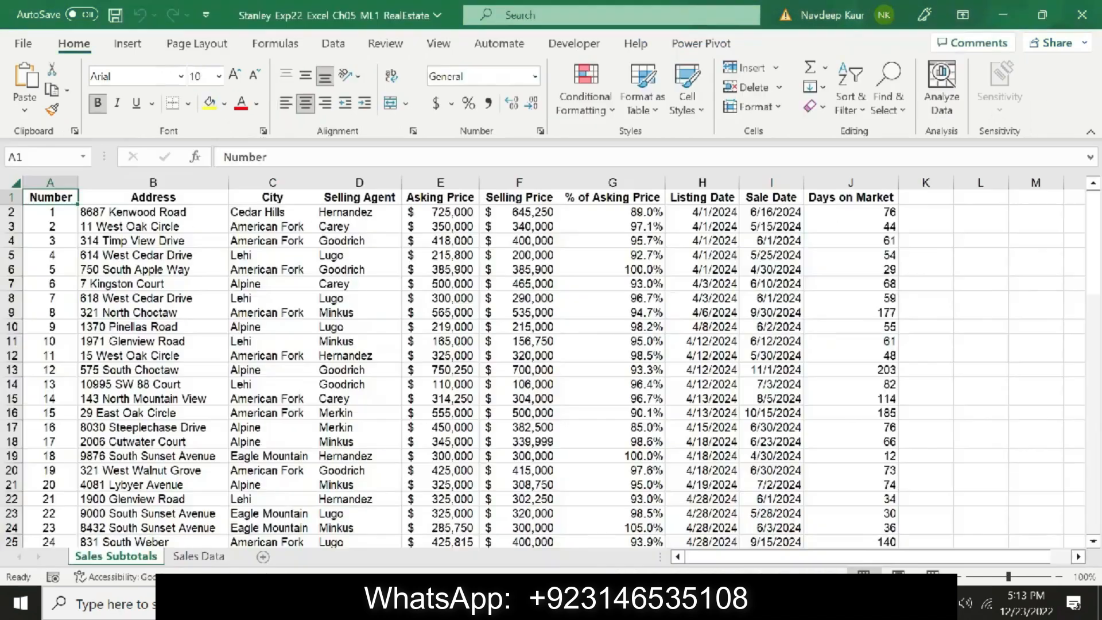
left_click(861, 111)
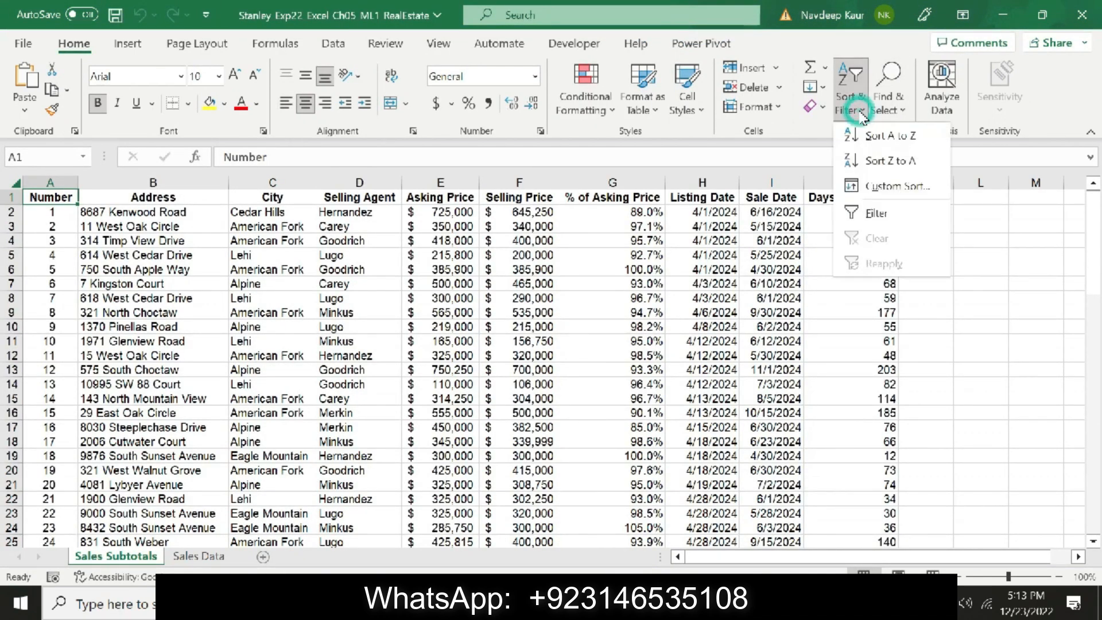
left_click(879, 186)
left_click(660, 604)
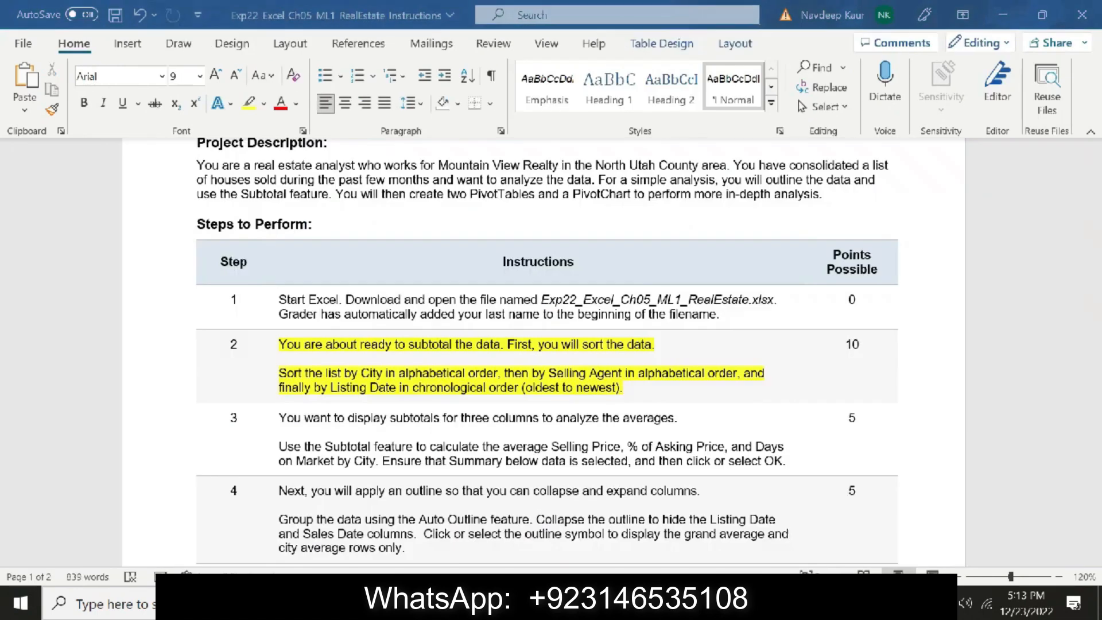
left_click(660, 604)
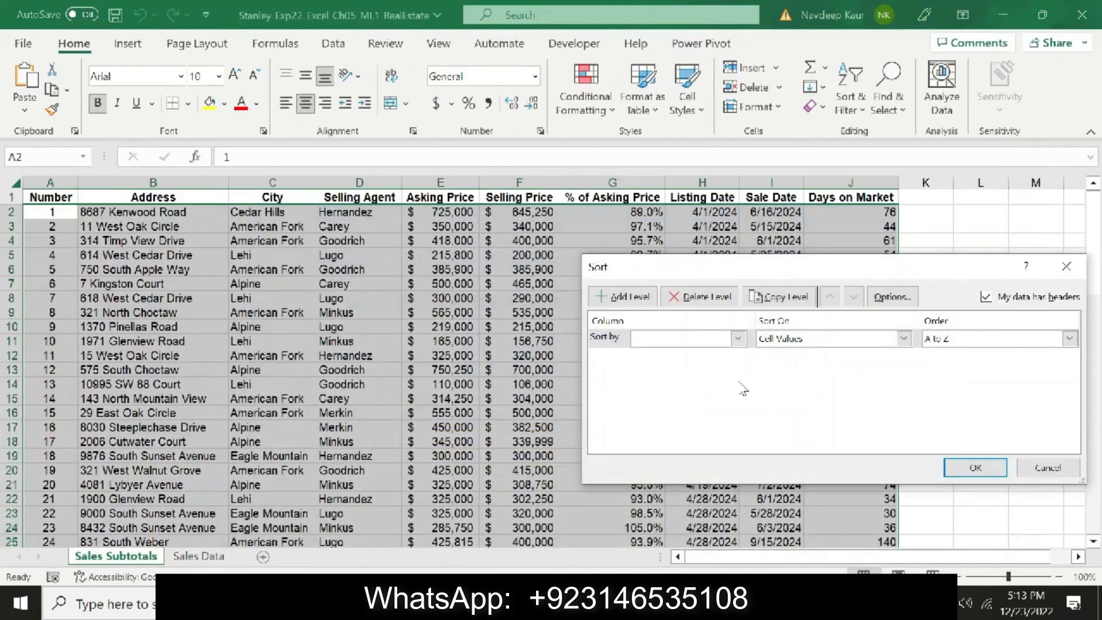
left_click(741, 340)
left_click(672, 379)
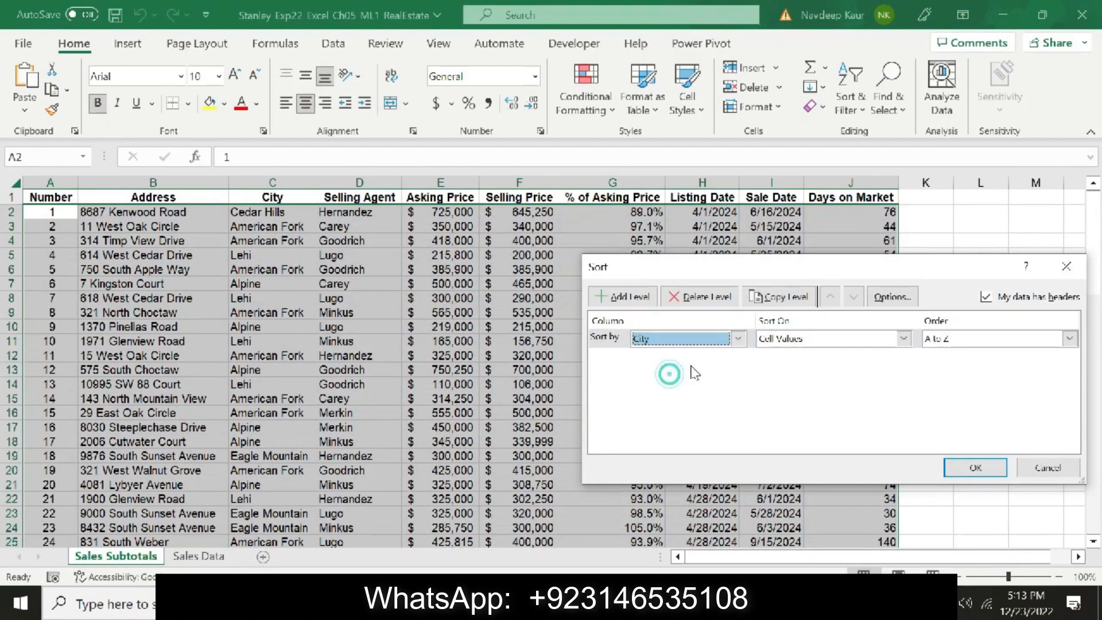
Add a second sort level by Selling Agent from A to Z, following the step 2 task in Word
left_click(625, 296)
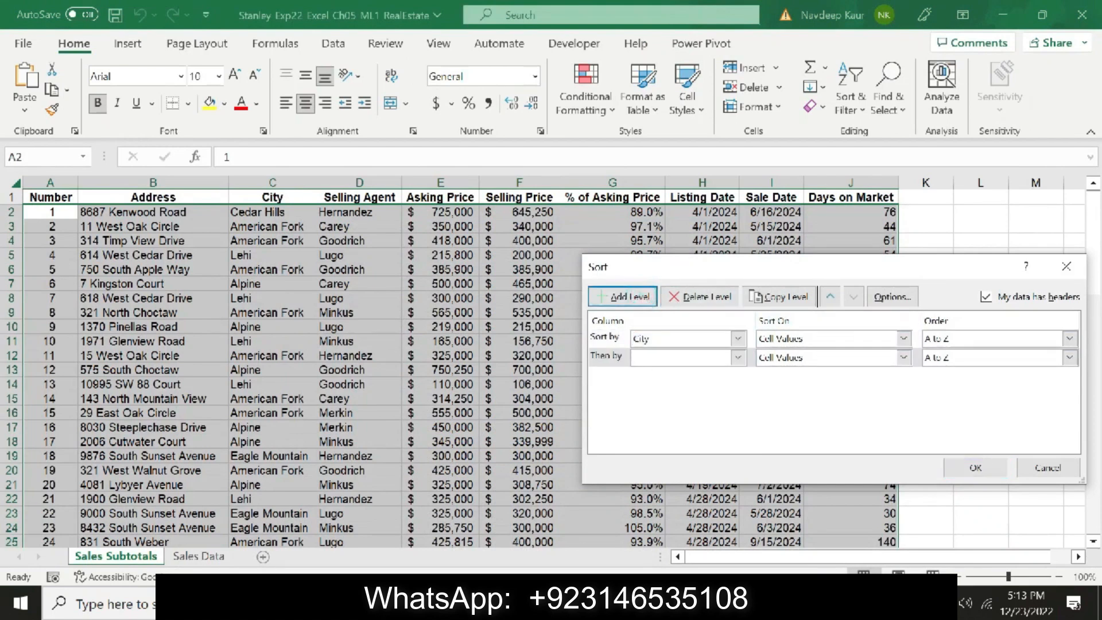
left_click(660, 604)
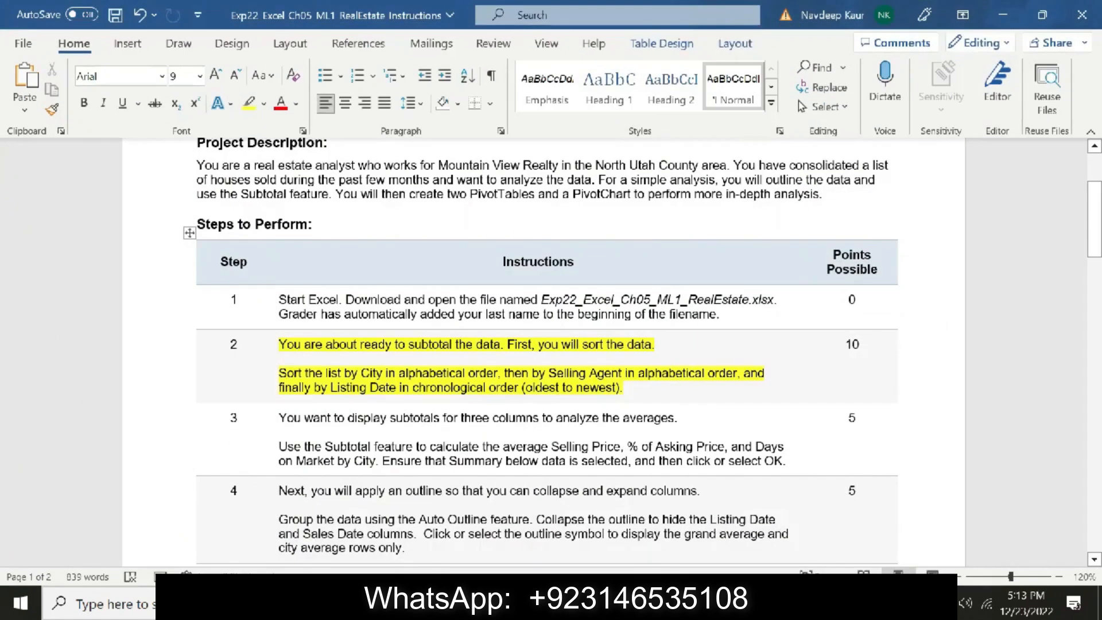
key("alt+Tab")
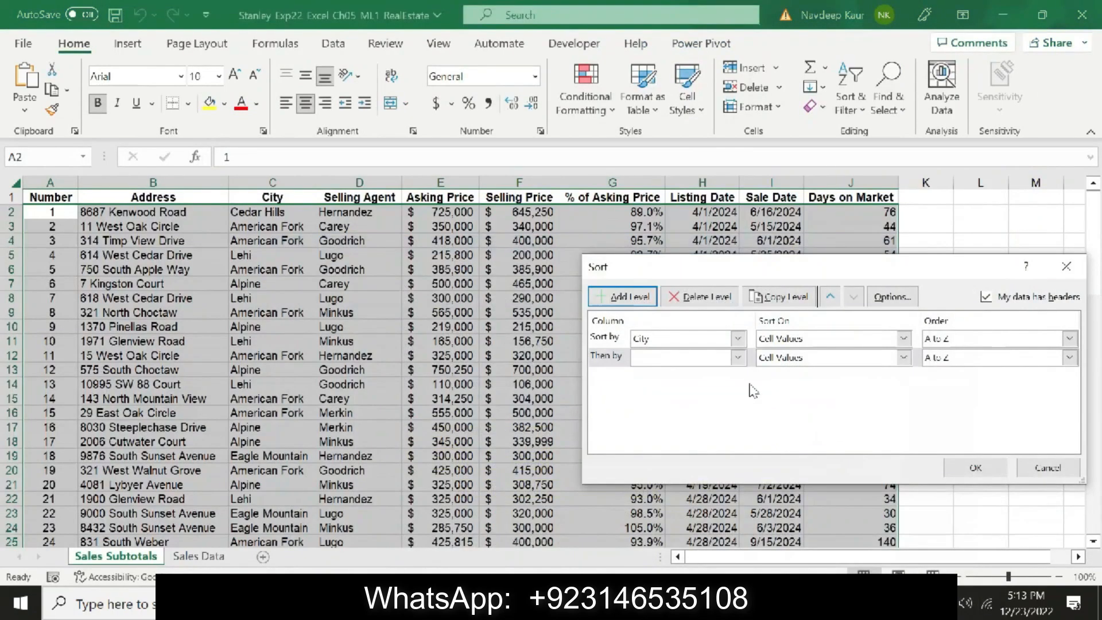
left_click(738, 357)
left_click(693, 410)
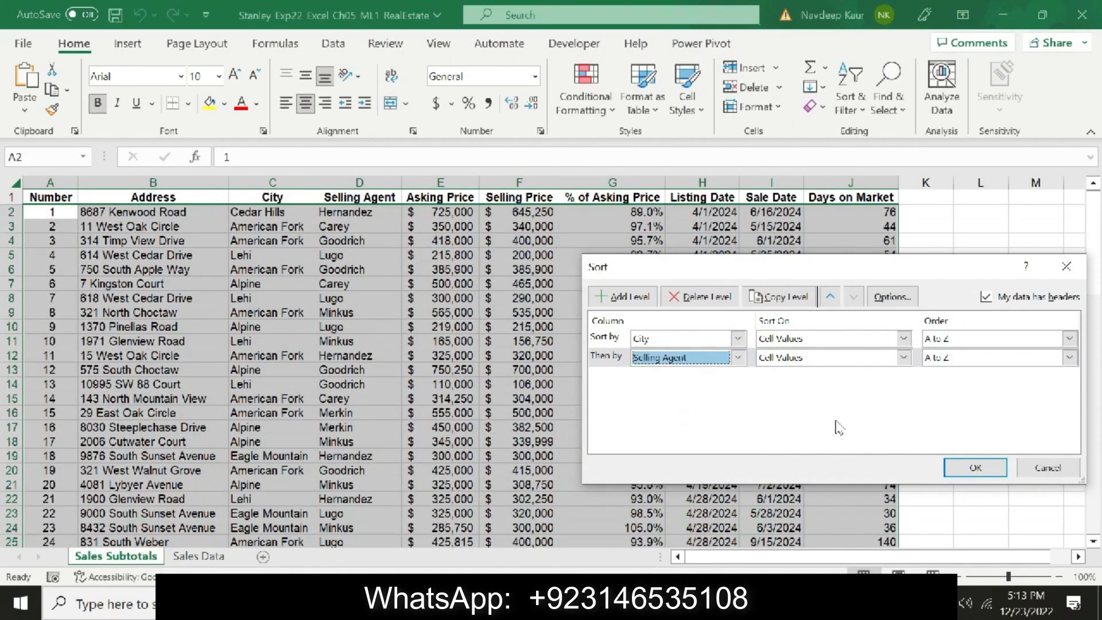
Add a third sort level by Listing Date from Oldest to Newest and apply the sort
key("alt+Tab")
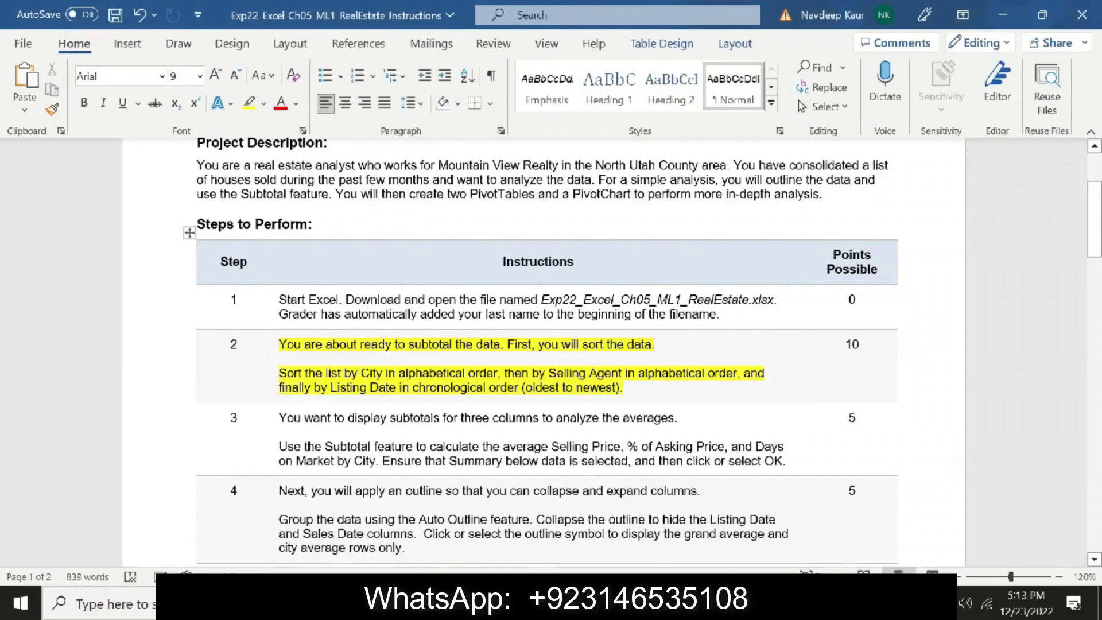
key("alt+Tab")
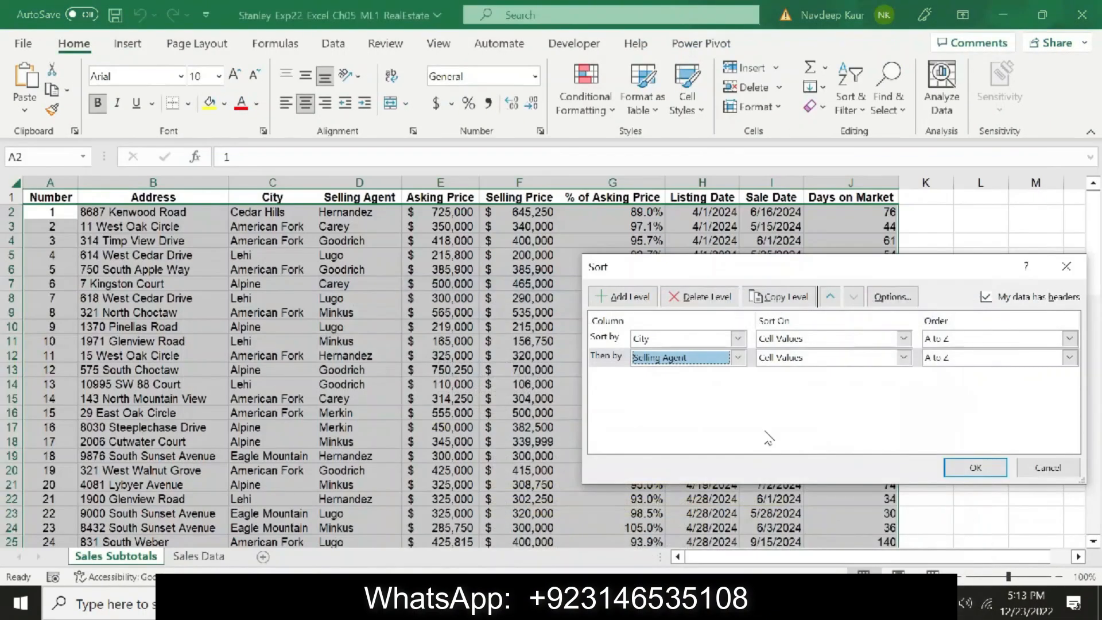
left_click(630, 298)
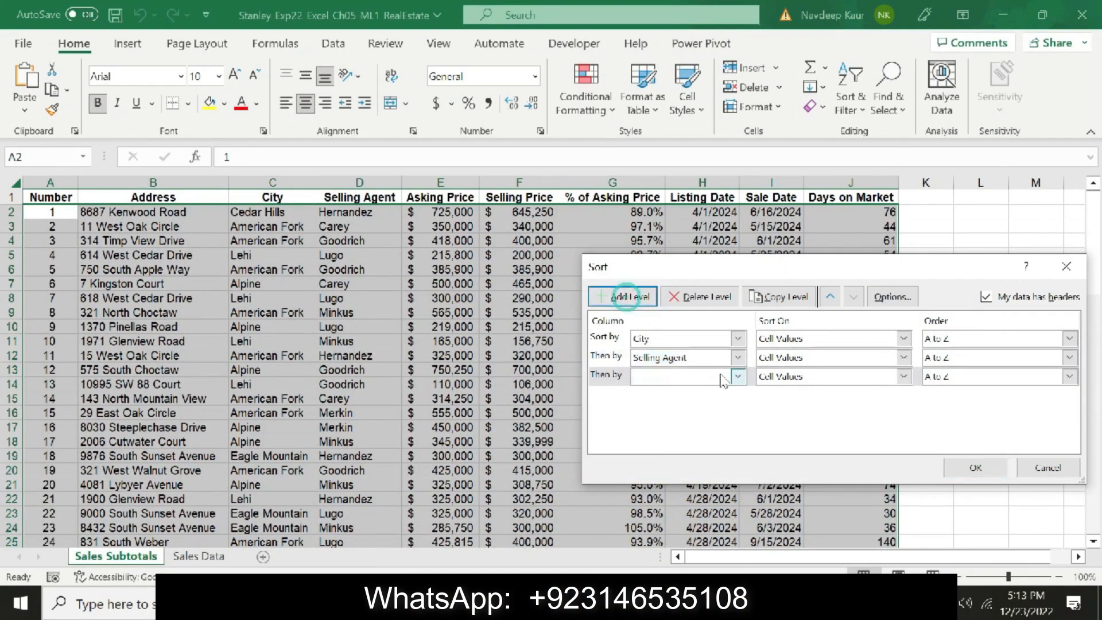
left_click(738, 376)
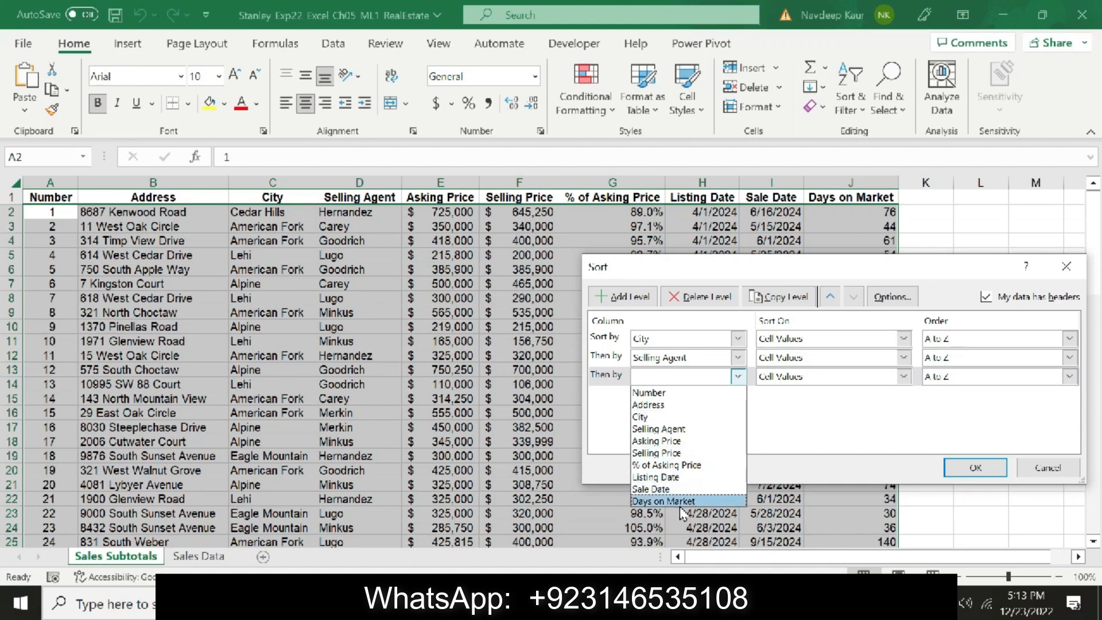
left_click(683, 478)
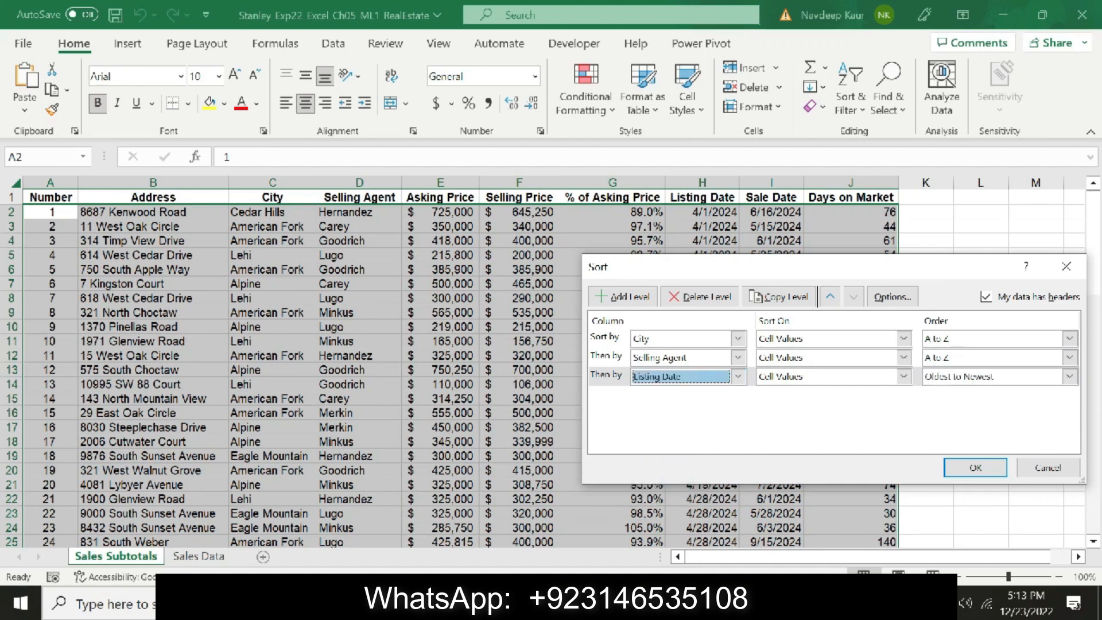
left_click(684, 603)
left_click(689, 603)
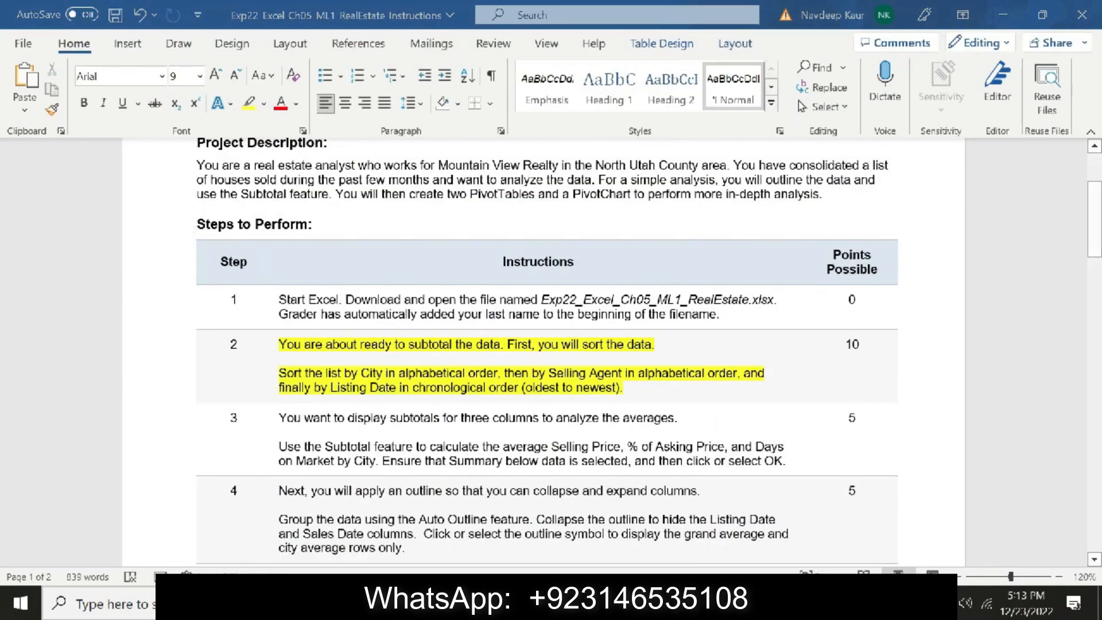
left_click(700, 603)
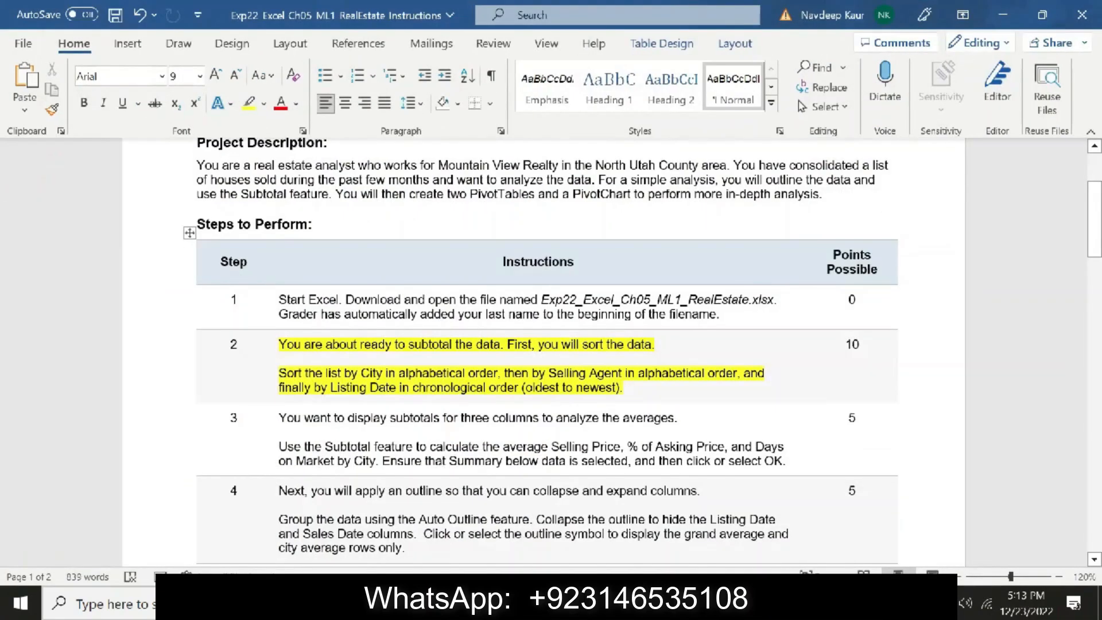
left_click(689, 603)
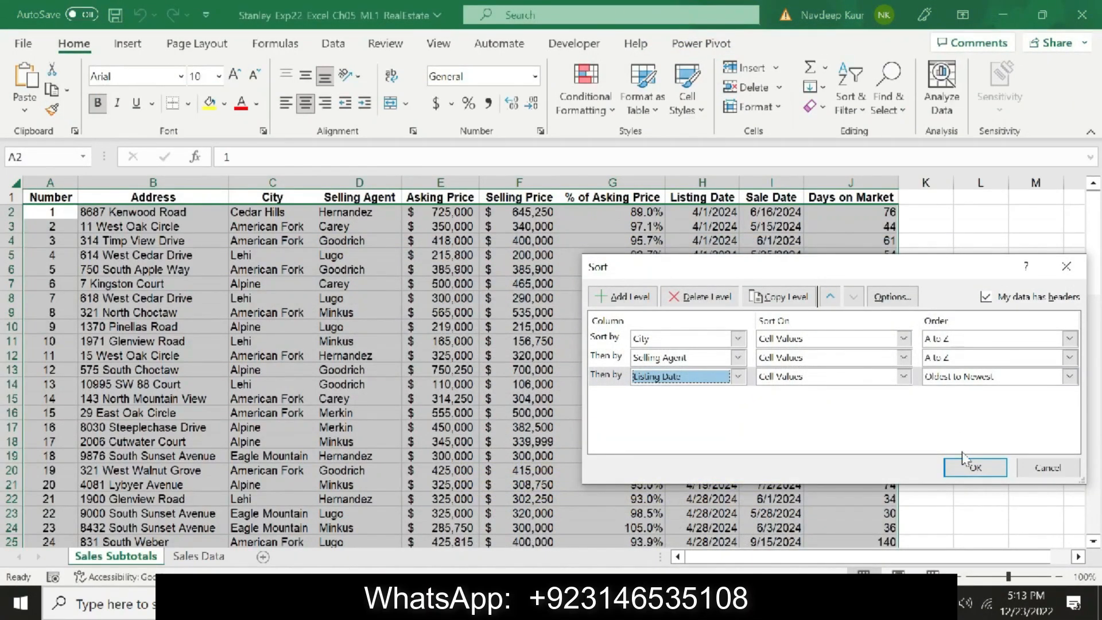
left_click(975, 468)
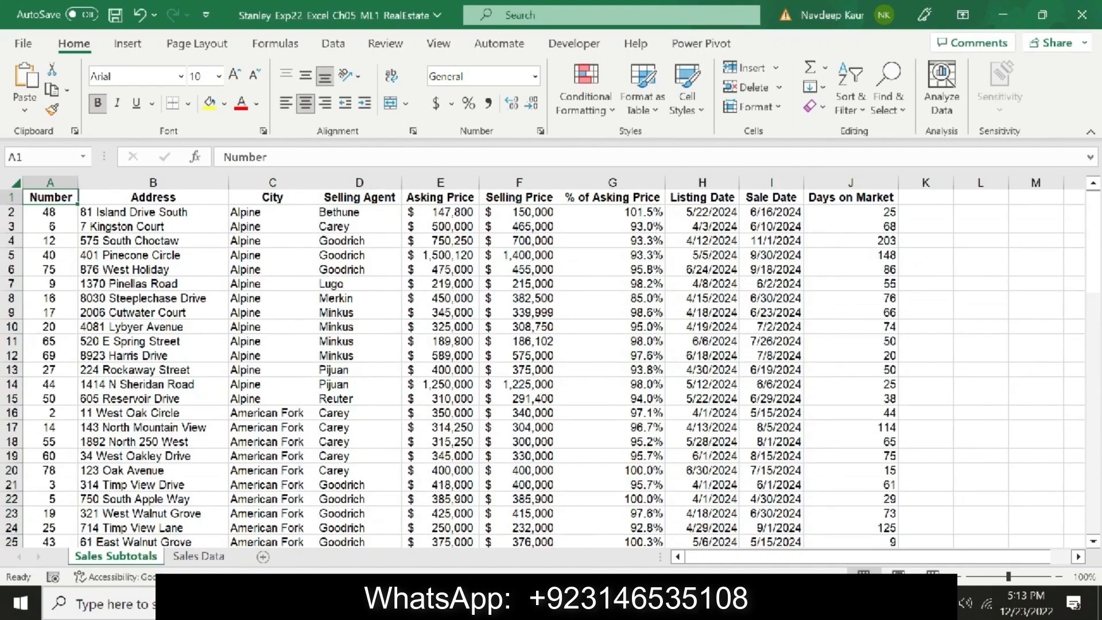
Switch to the Word instructions, remove the highlight from the step 2 sorting task, and highlight the step 3 Subtotal task in yellow
left_click(689, 603)
mouse_move(625, 388)
left_mouse_down()
mouse_move(286, 360)
mouse_move(279, 345)
left_mouse_up()
left_click(249, 103)
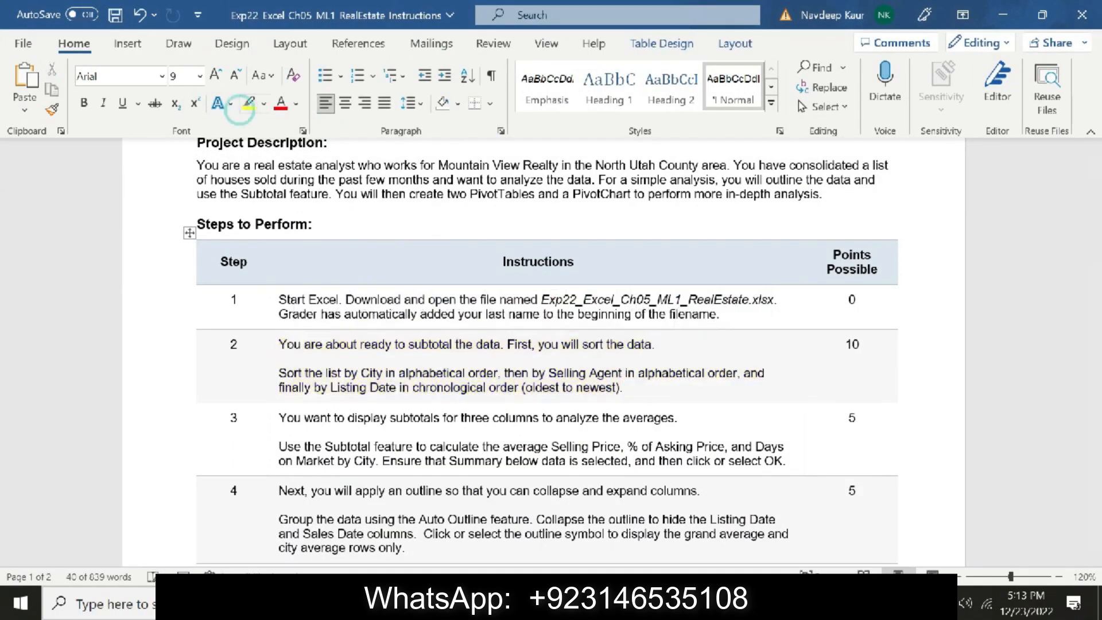
scroll(3, 287, "down", 6)
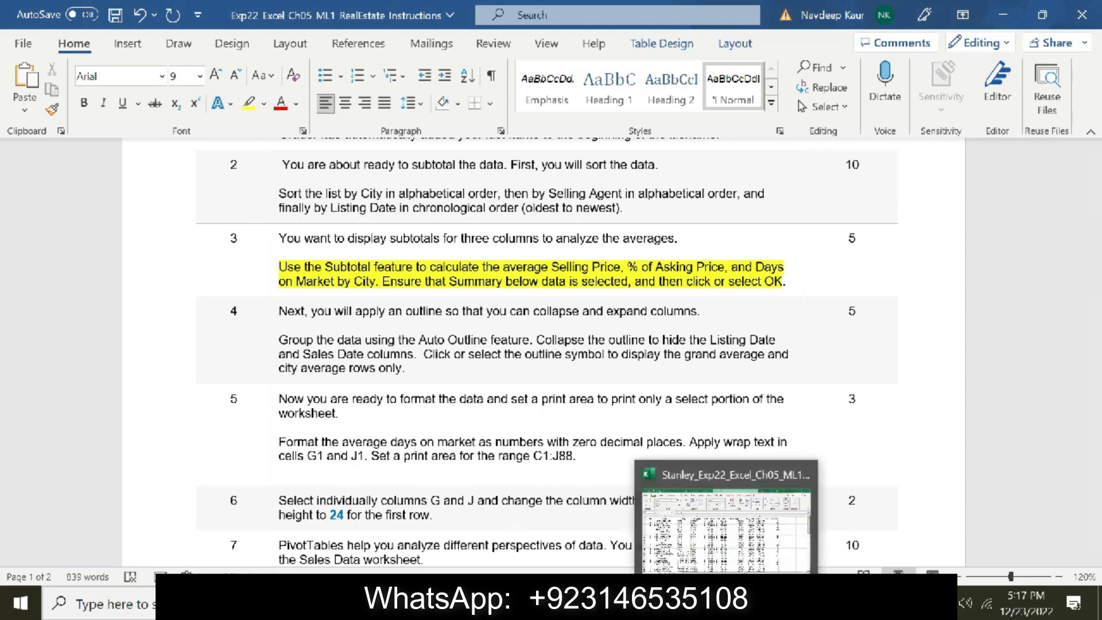
Switch to the Excel workbook and set up a Subtotal of the sales data at each change in City using the Average function
left_click(726, 604)
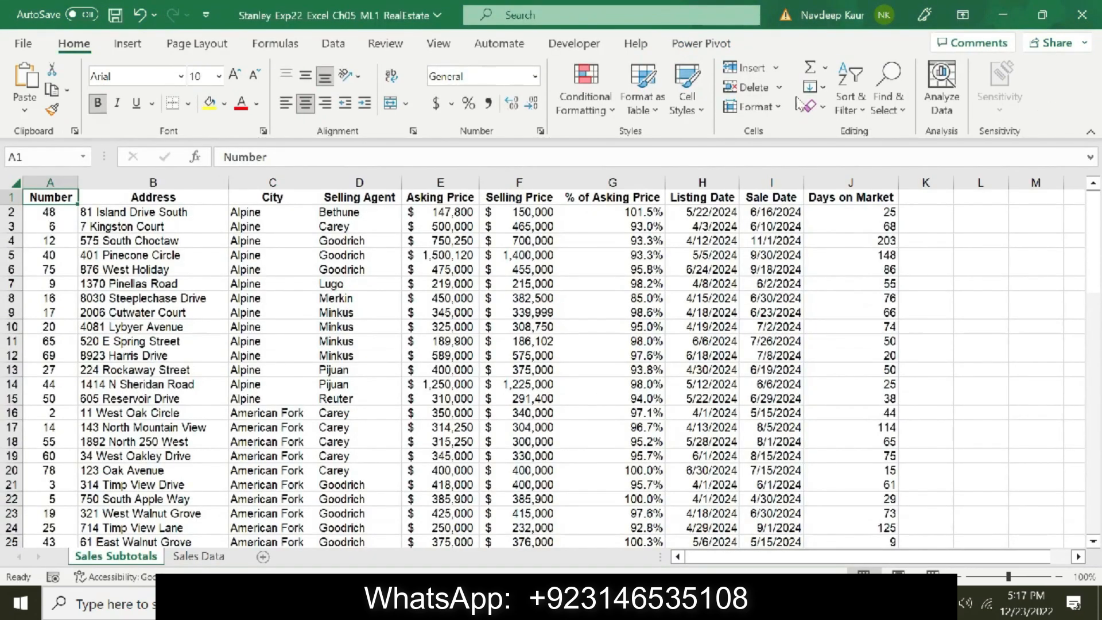
left_click(334, 43)
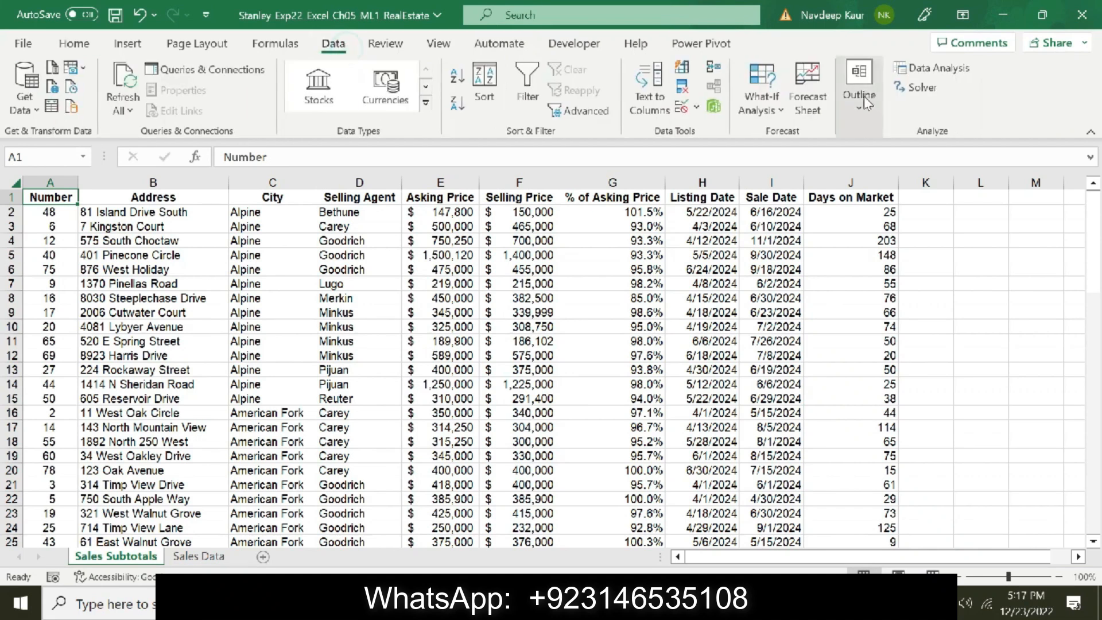
left_click(861, 95)
left_click(942, 173)
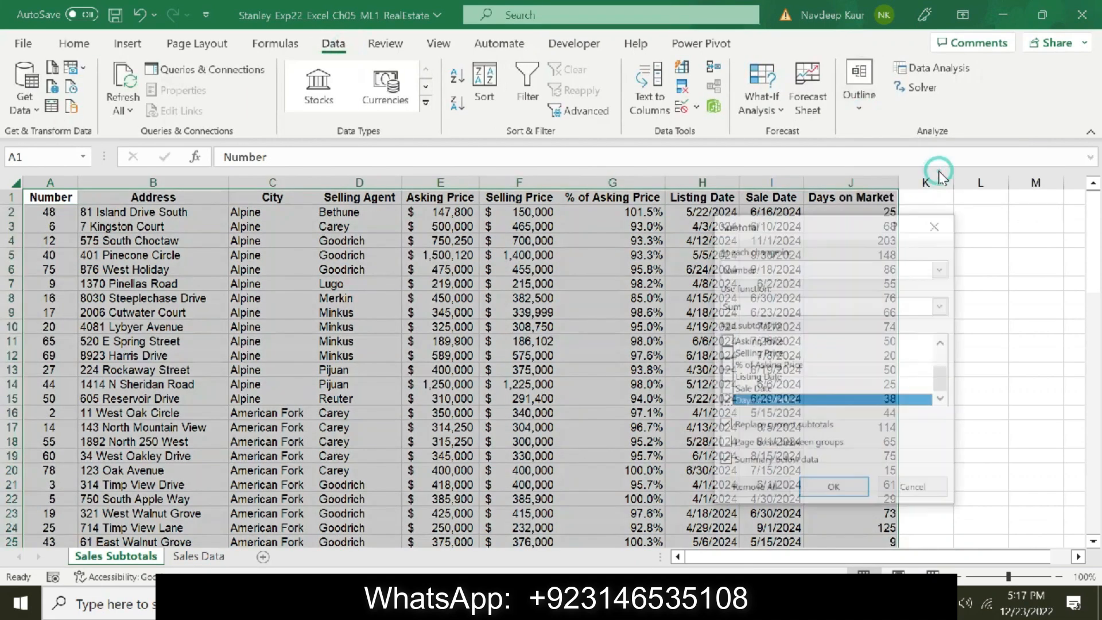
left_click(827, 269)
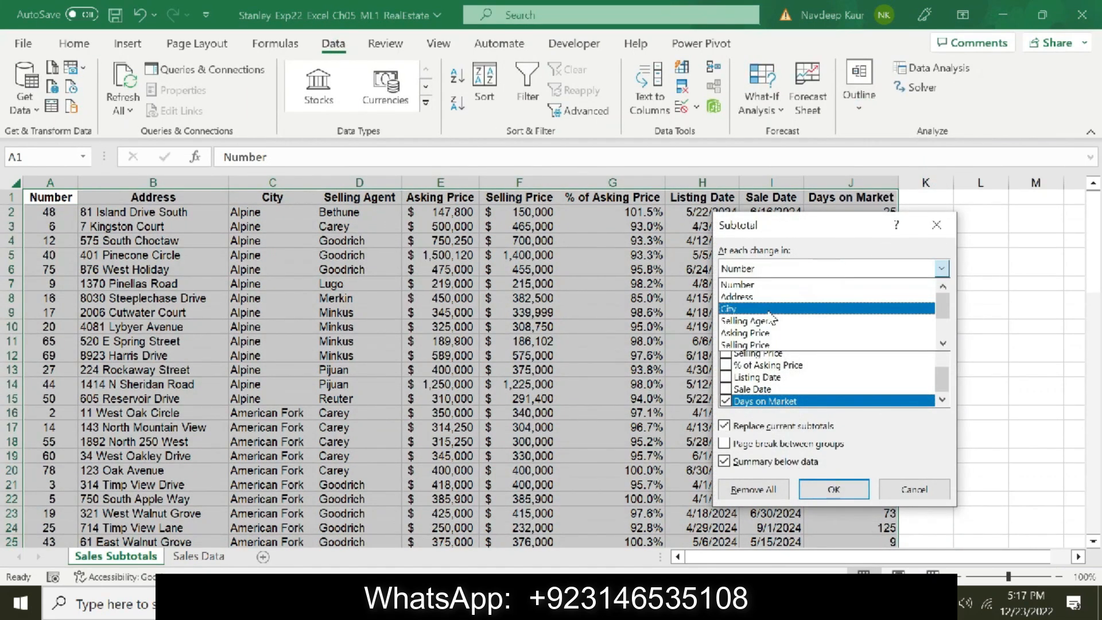
left_click(770, 313)
key("alt+Tab")
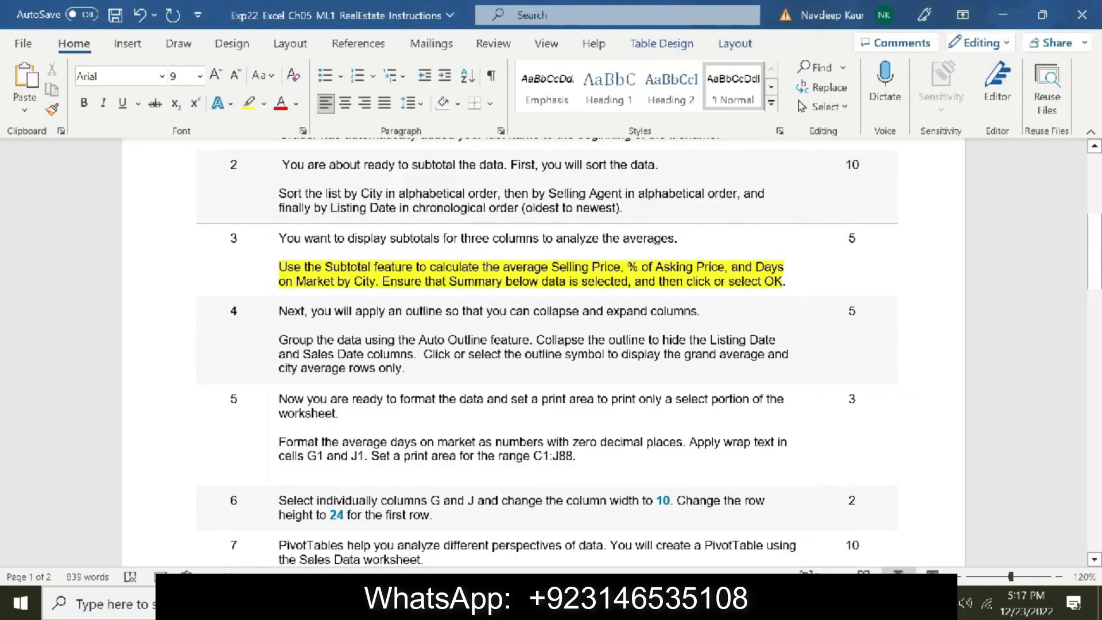
key("alt+Tab")
left_click(941, 305)
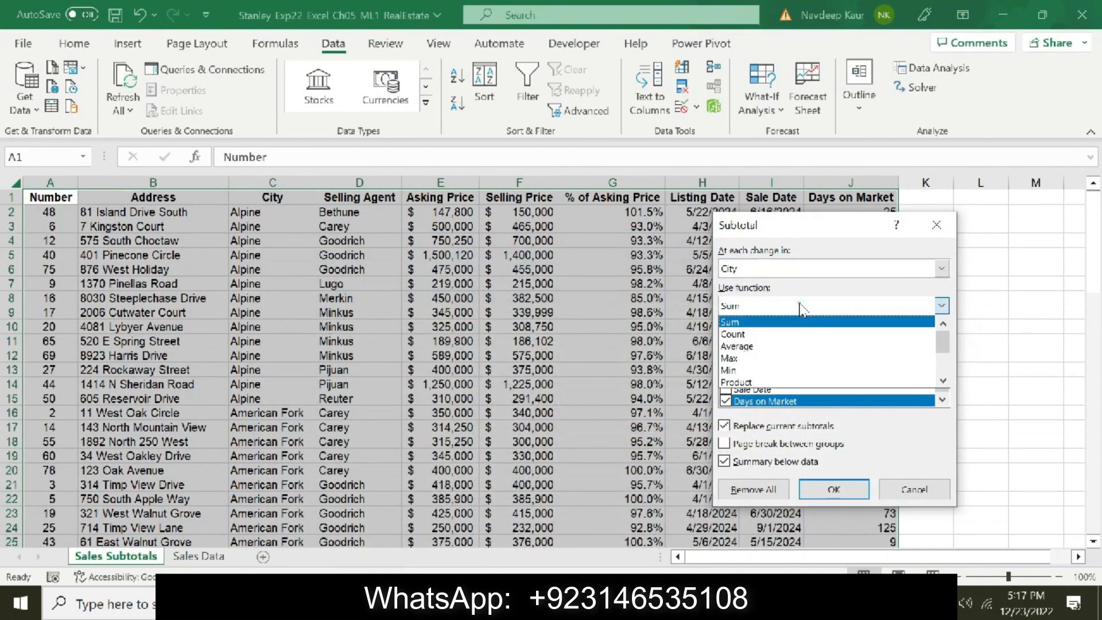
left_click(770, 347)
Include Selling Price and % of Asking Price alongside Days on Market in the Subtotal, keep the summary below the data, and apply it
key("alt+Tab")
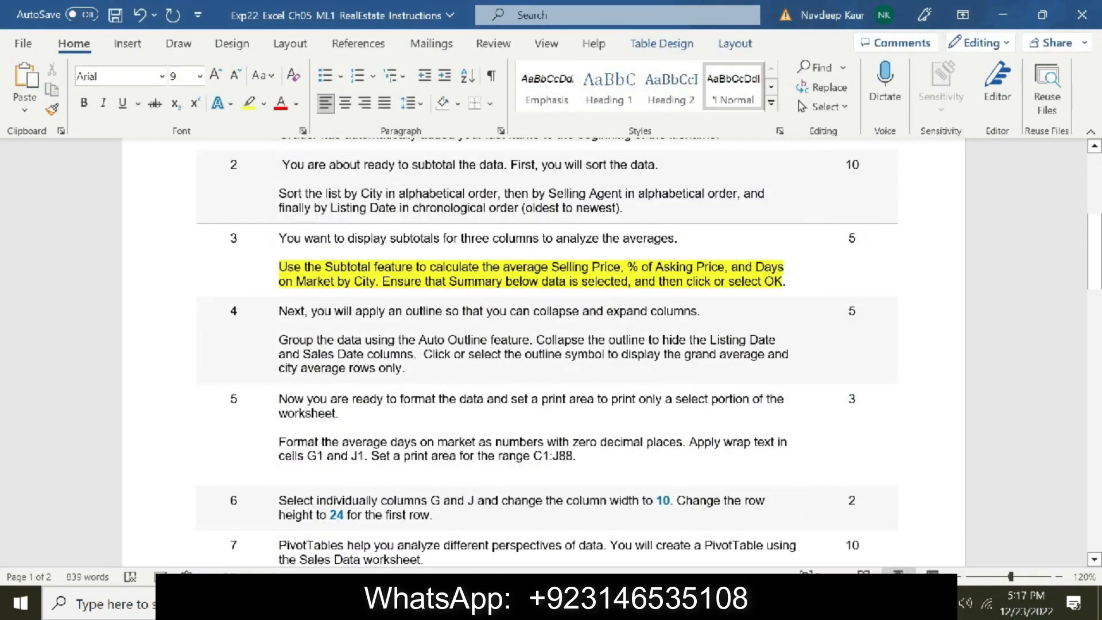
key("alt+Tab")
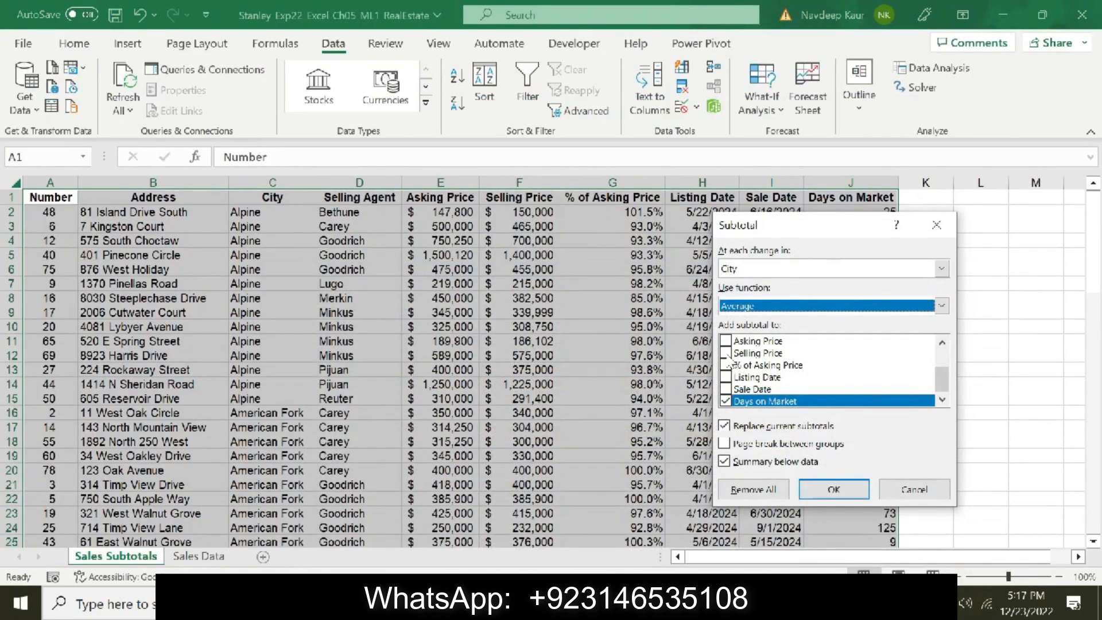
left_click(725, 353)
key("alt+Tab")
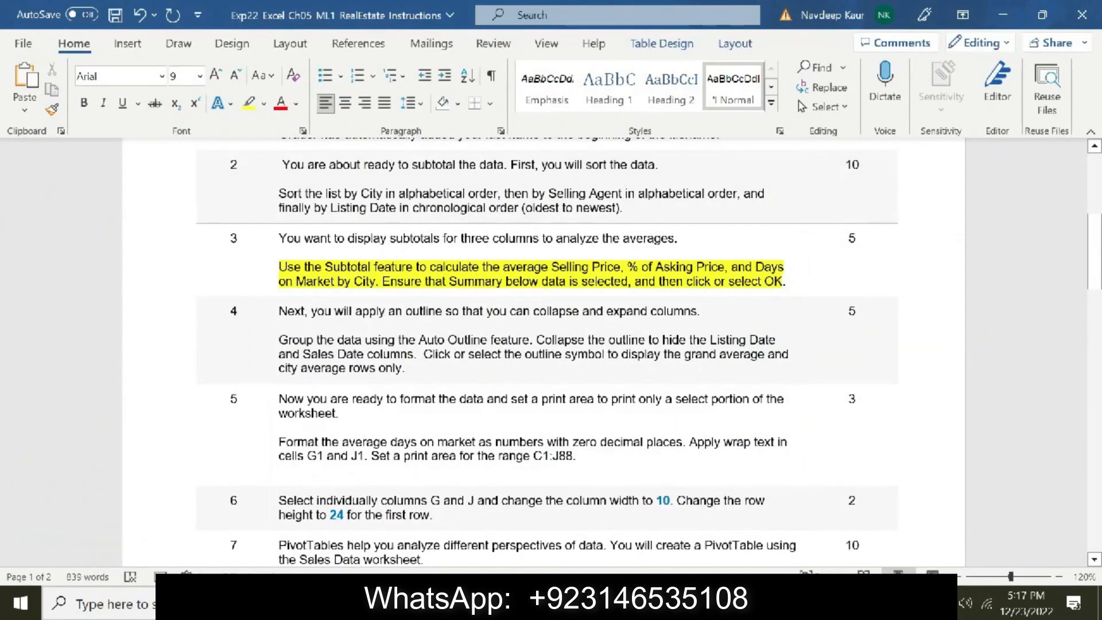
key("alt+Tab")
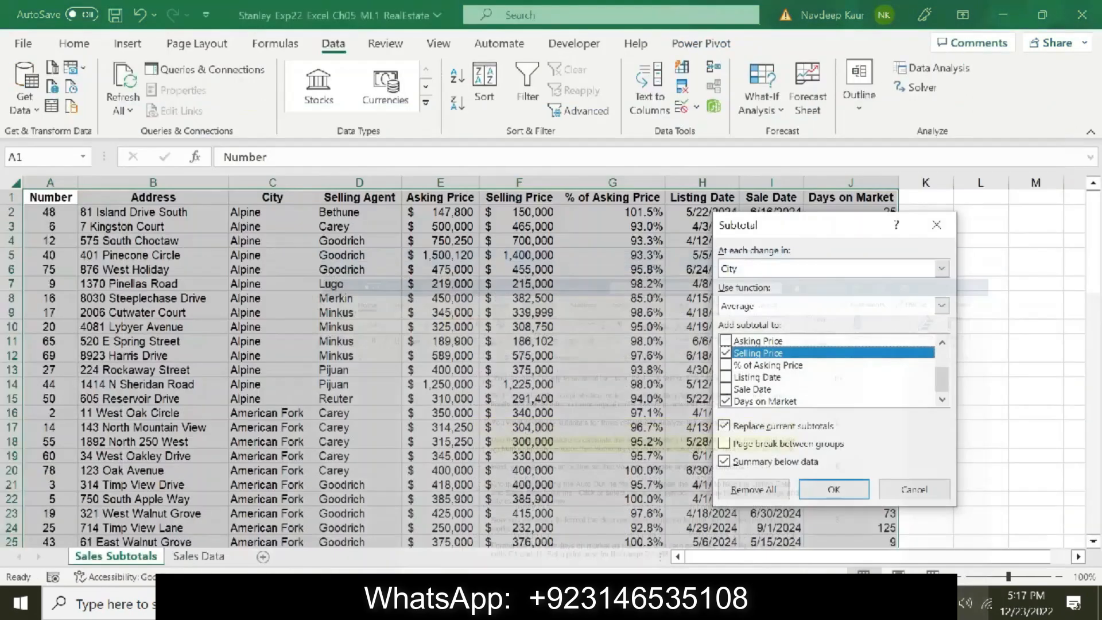
left_click(727, 366)
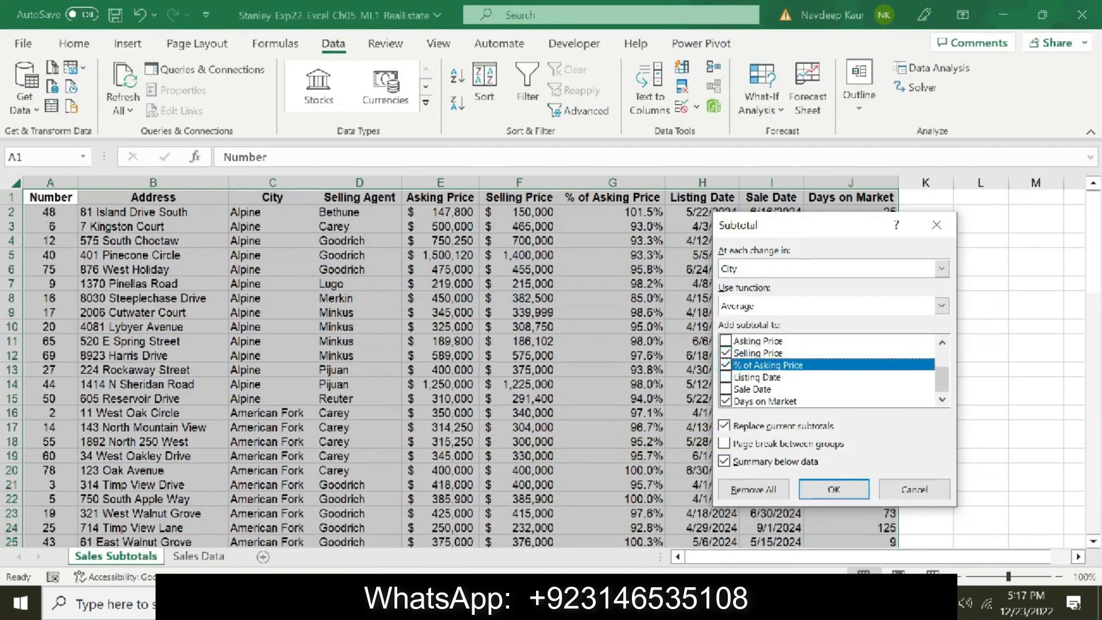
key("alt+Tab")
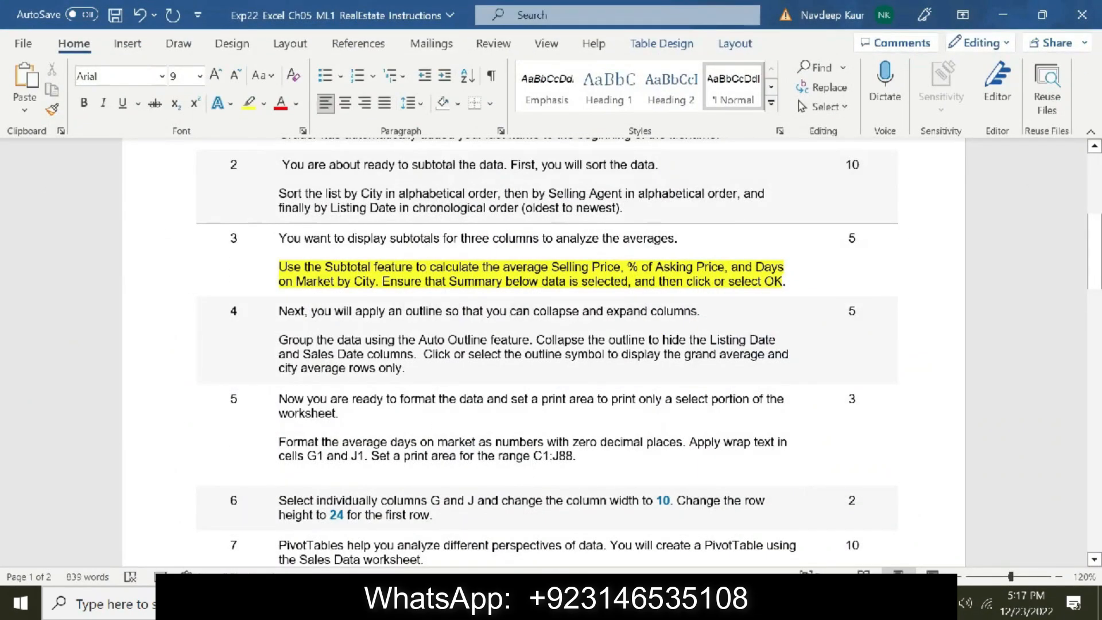
key("alt+Tab")
key("alt+Tab")
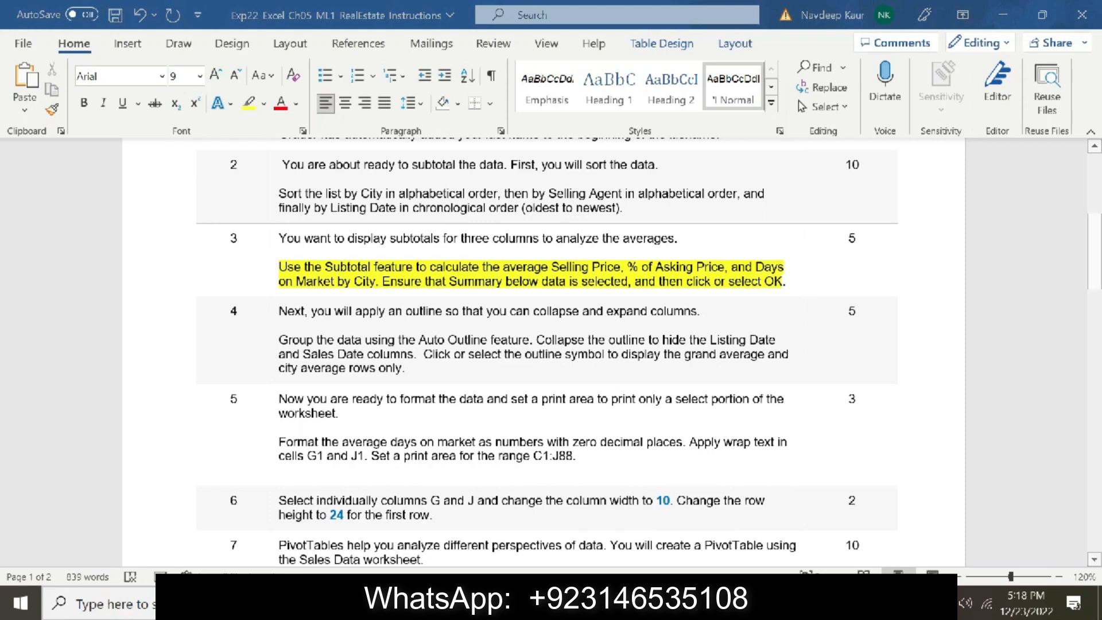
key("alt+Tab")
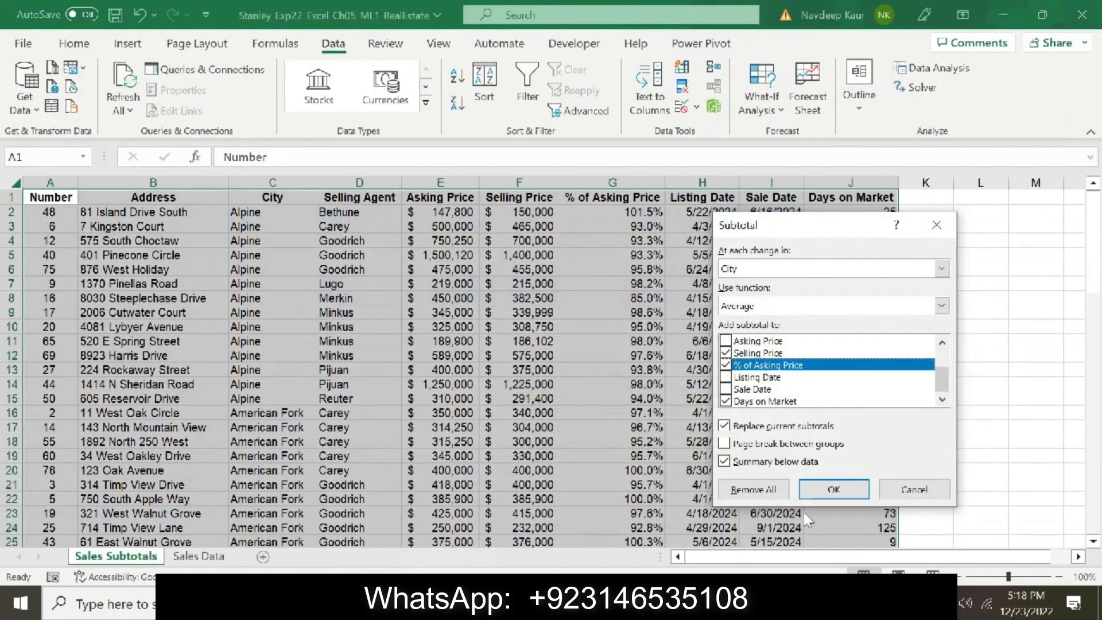
left_click(820, 498)
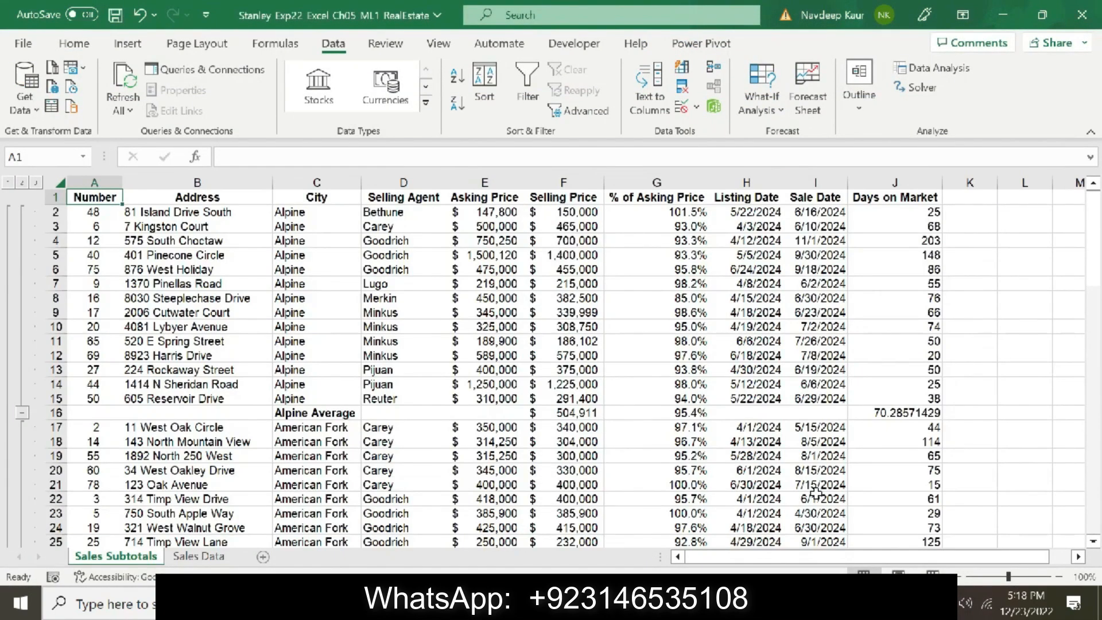
Switch to the Word instructions, highlight the step 4 Auto Outline task in yellow, and remove the highlight from the step 3 task
key("alt+Tab")
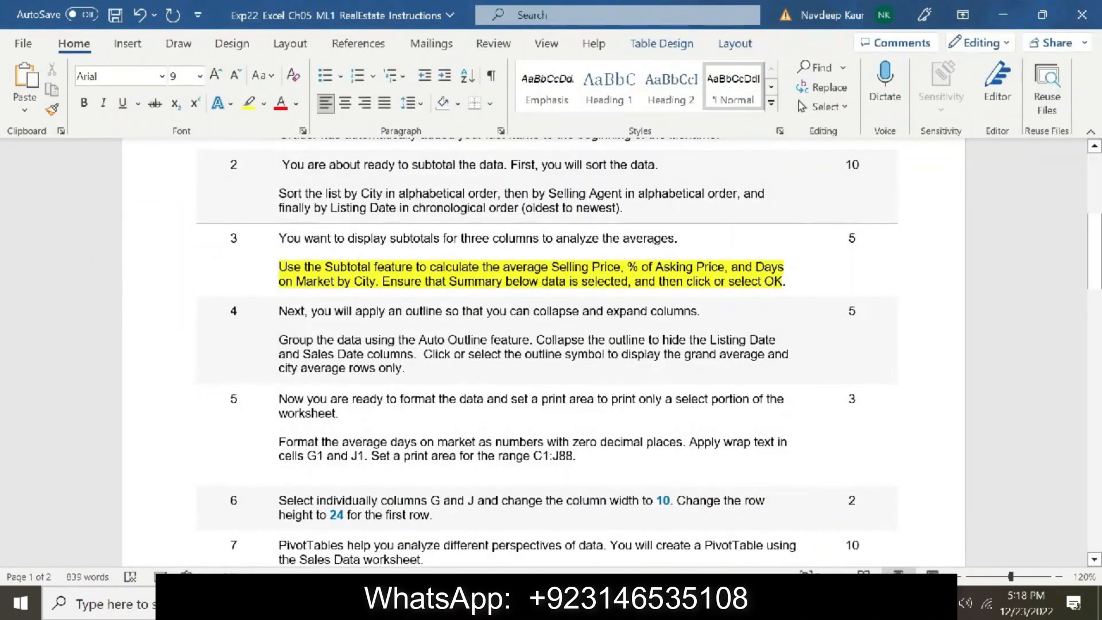
left_click_drag(787, 282, 279, 266)
left_click(249, 105)
triple_click(418, 366)
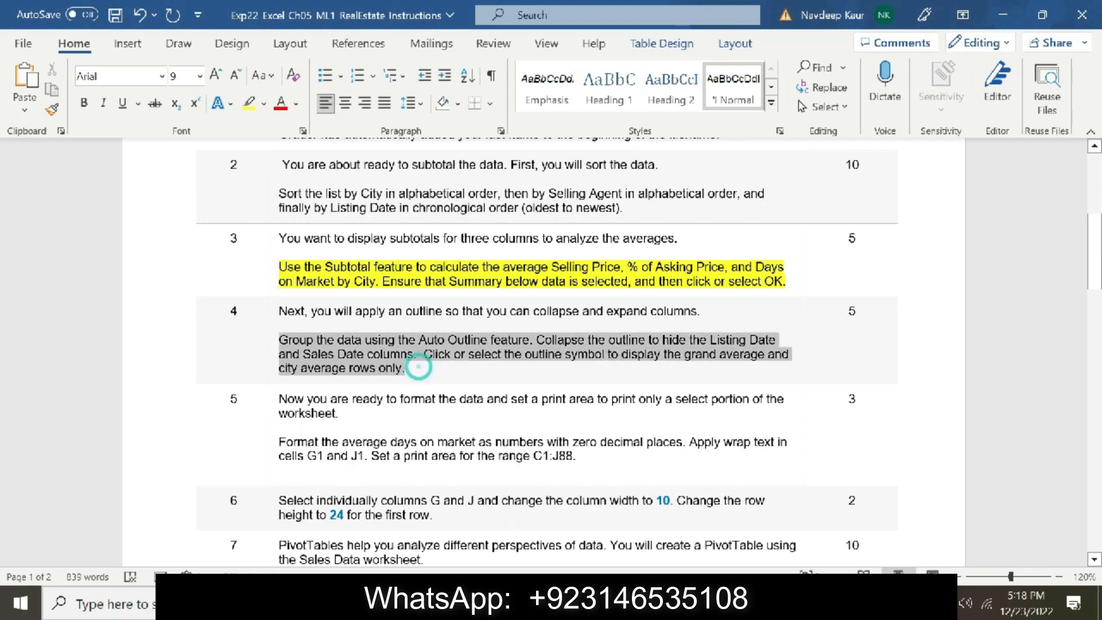
left_click(250, 103)
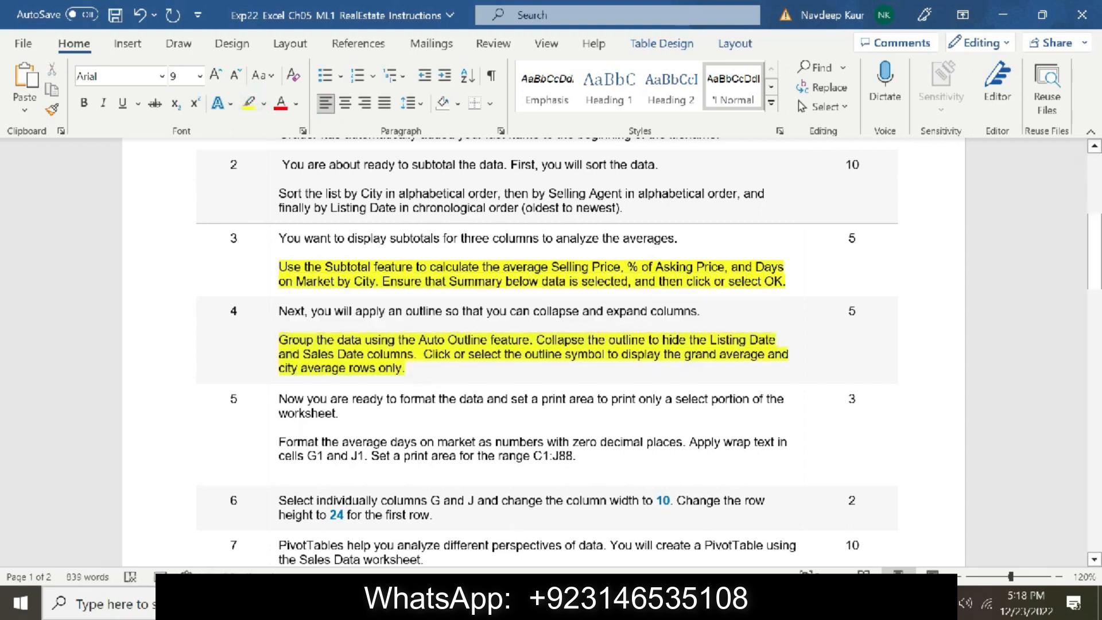
left_click_drag(281, 254, 773, 282)
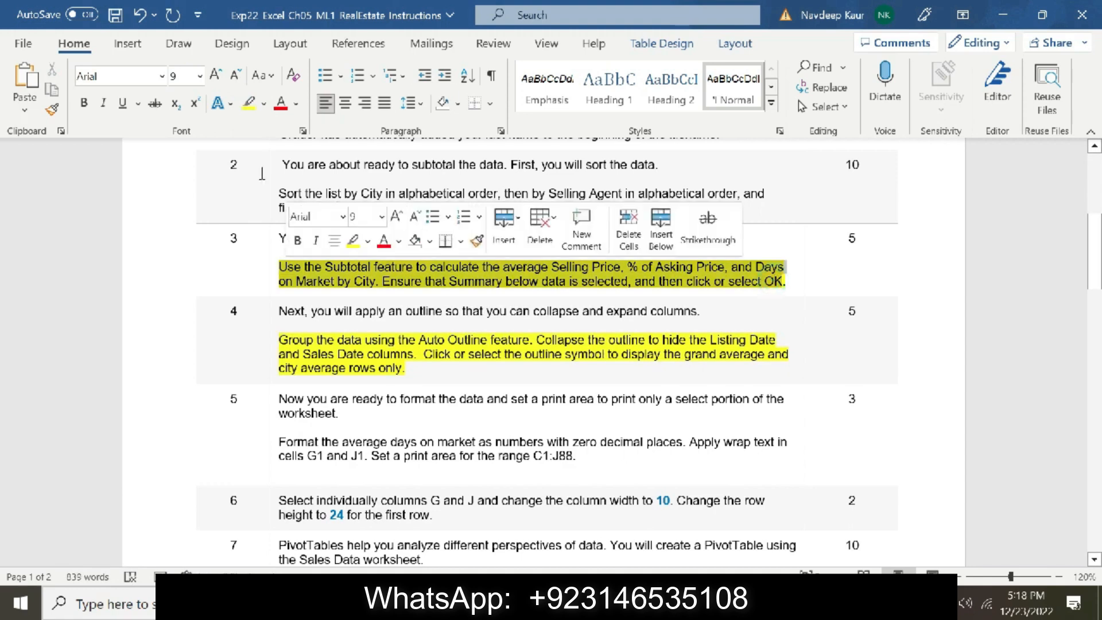
left_click(249, 104)
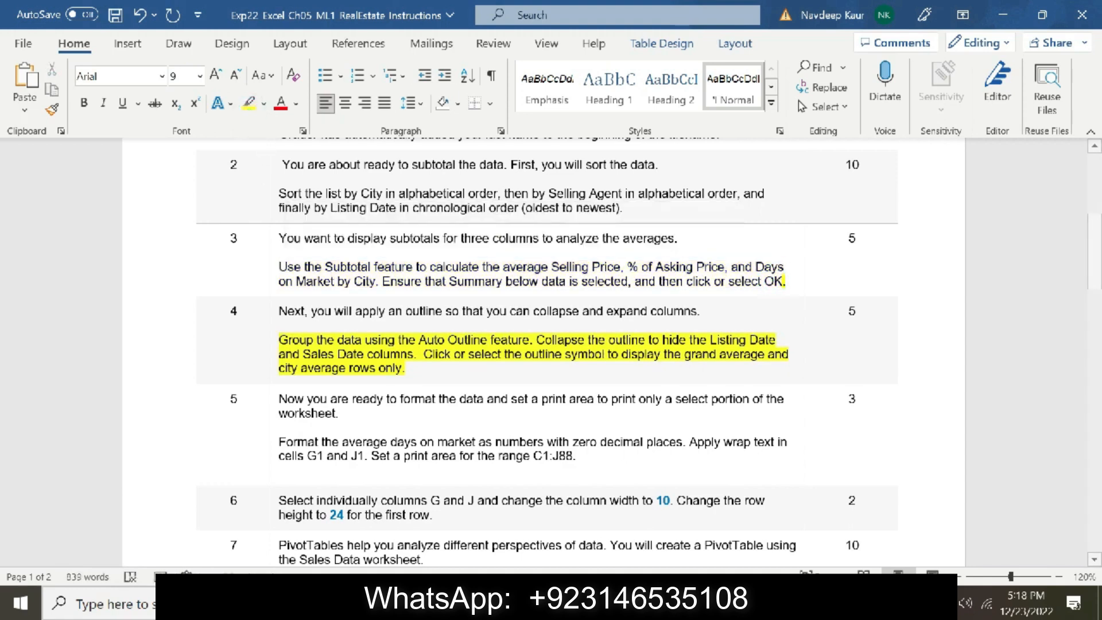
Switch to the Excel workbook, replace the existing outline with an Auto Outline, and collapse both column groups
key("alt+Tab")
left_click(859, 92)
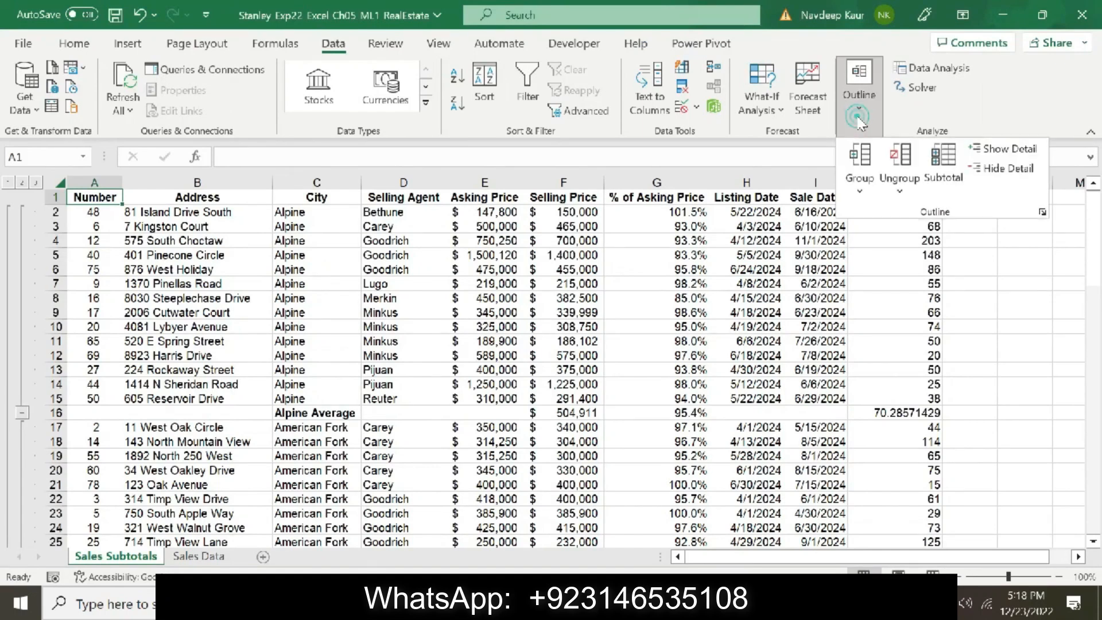
left_click(860, 192)
left_click(888, 236)
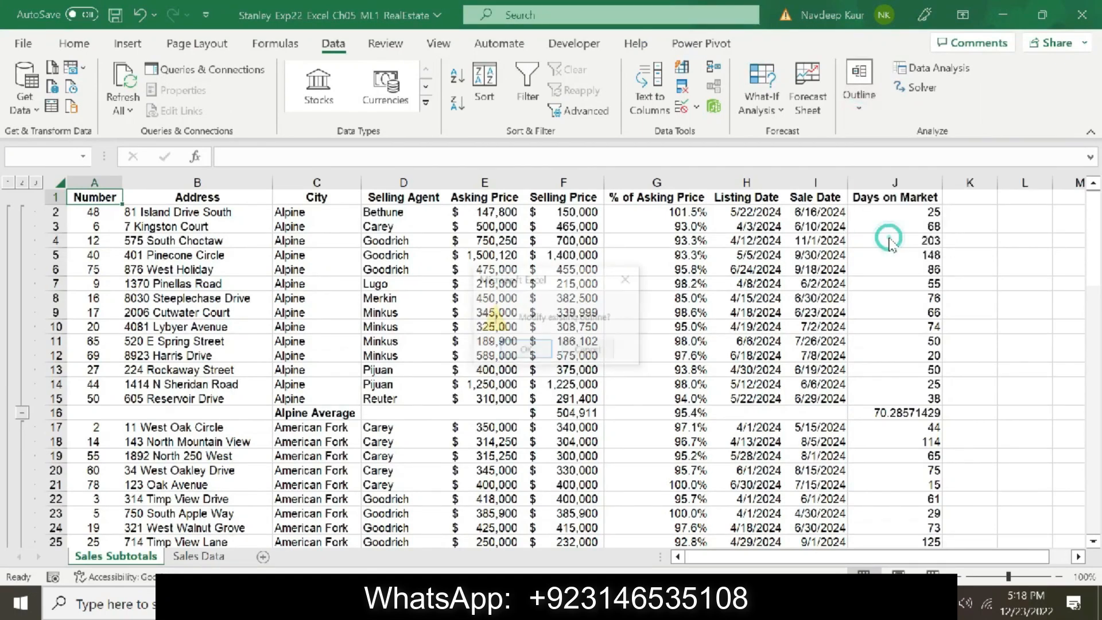
left_click(505, 357)
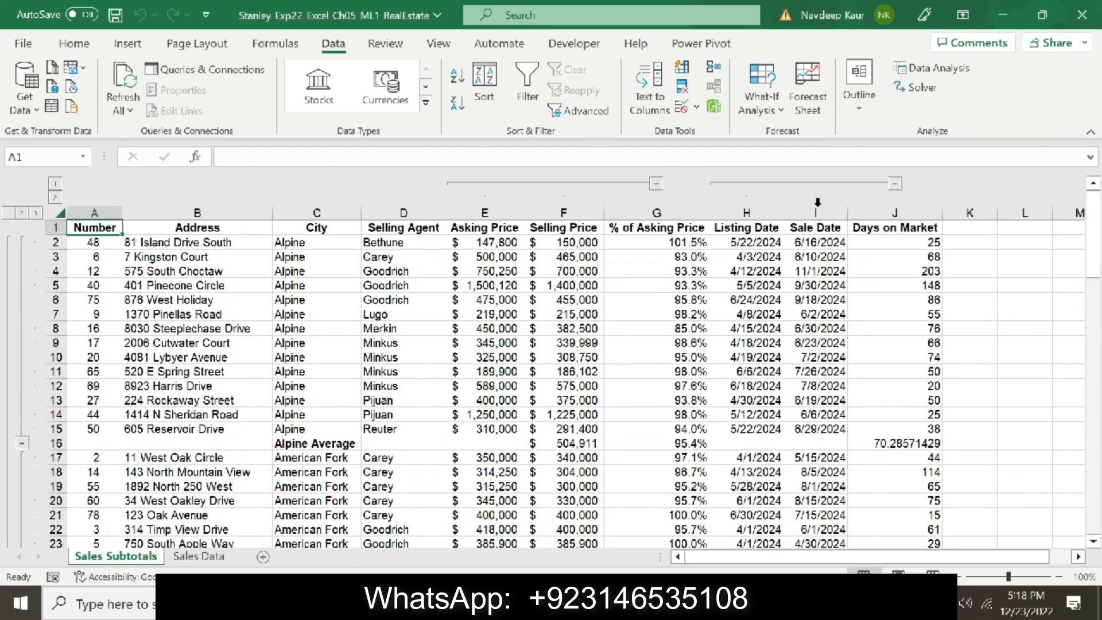
left_click(895, 184)
left_click(655, 184)
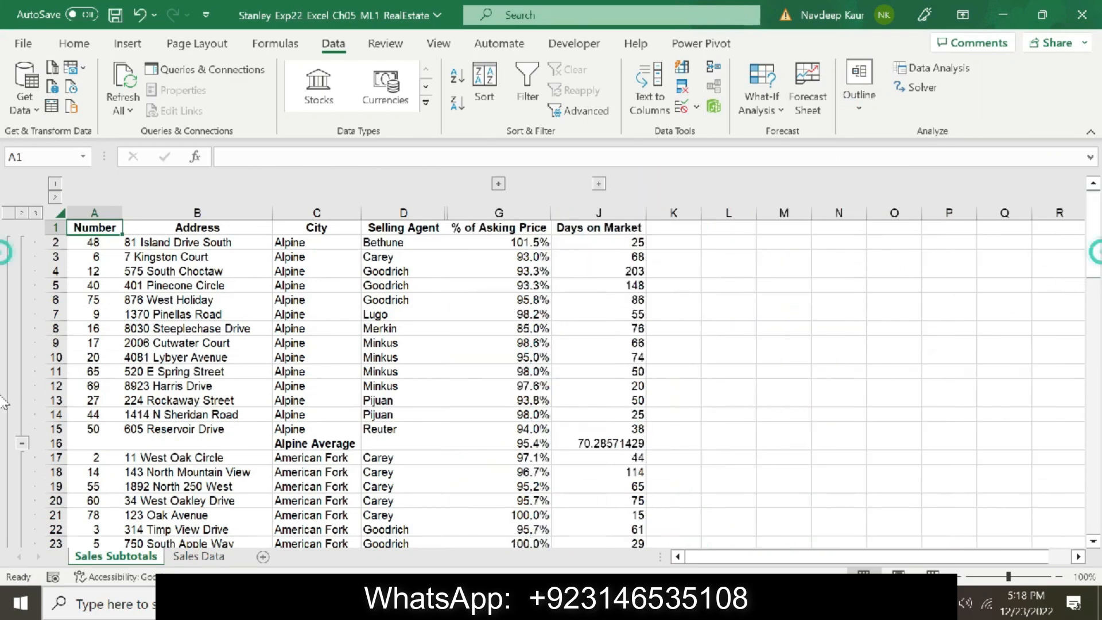
Collapse the detail rows of the Alpine, American Fork and Cedar Hills groups so only their average rows show
mouse_move(1094, 253)
left_mouse_down()
mouse_move(1094, 511)
mouse_move(1094, 247)
left_mouse_up()
left_click(22, 444)
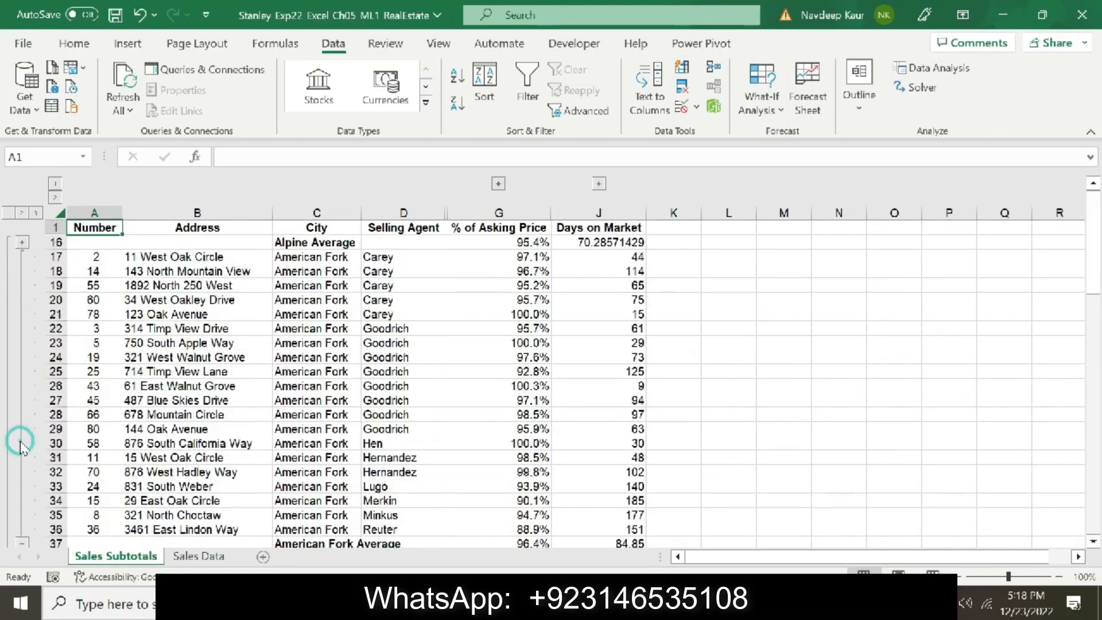
left_click(23, 543)
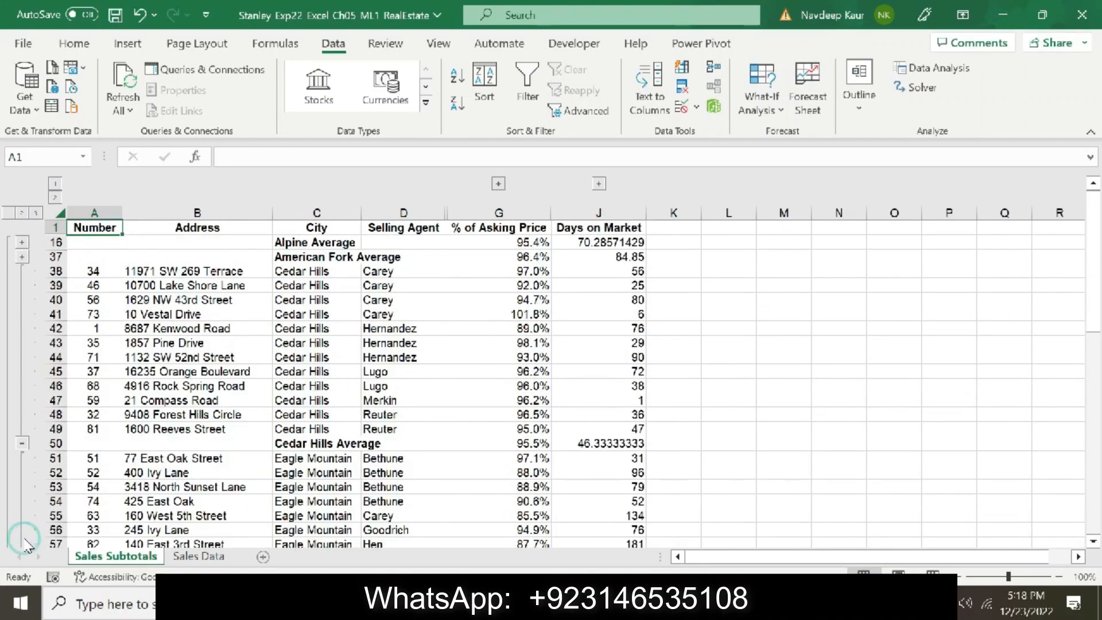
left_click(22, 445)
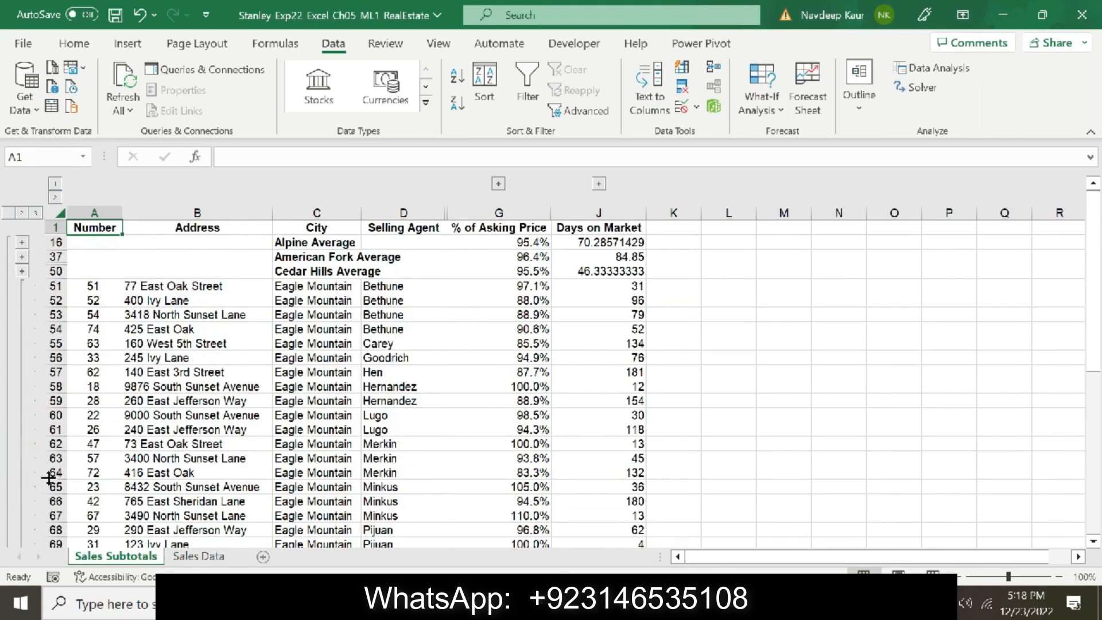
left_click_drag(1094, 299, 1094, 220)
Switch to the Word instructions, remove the highlight from the step 4 task, and highlight the step 5 formatting and print area task in yellow
left_click(686, 603)
left_click(423, 373)
triple_click(423, 373)
left_click(249, 105)
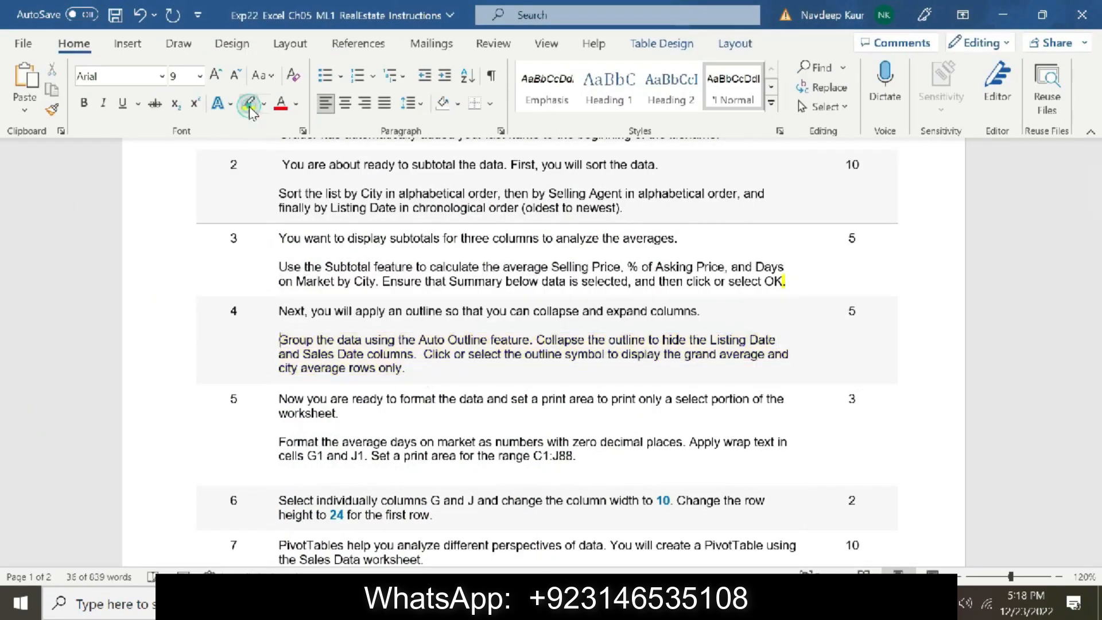
triple_click(582, 456)
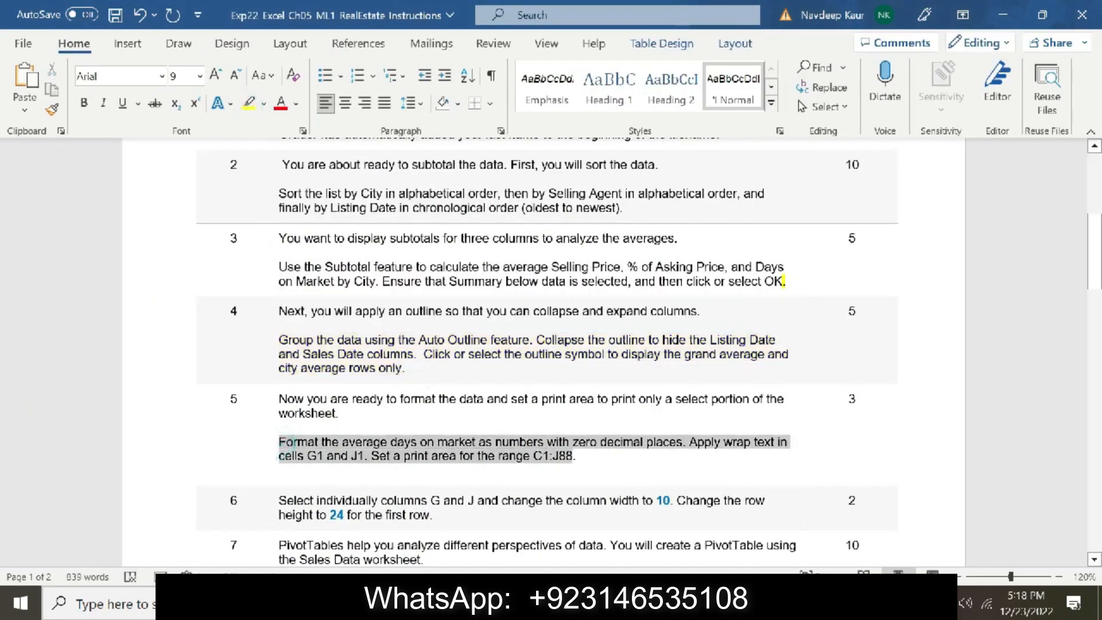
left_click(249, 105)
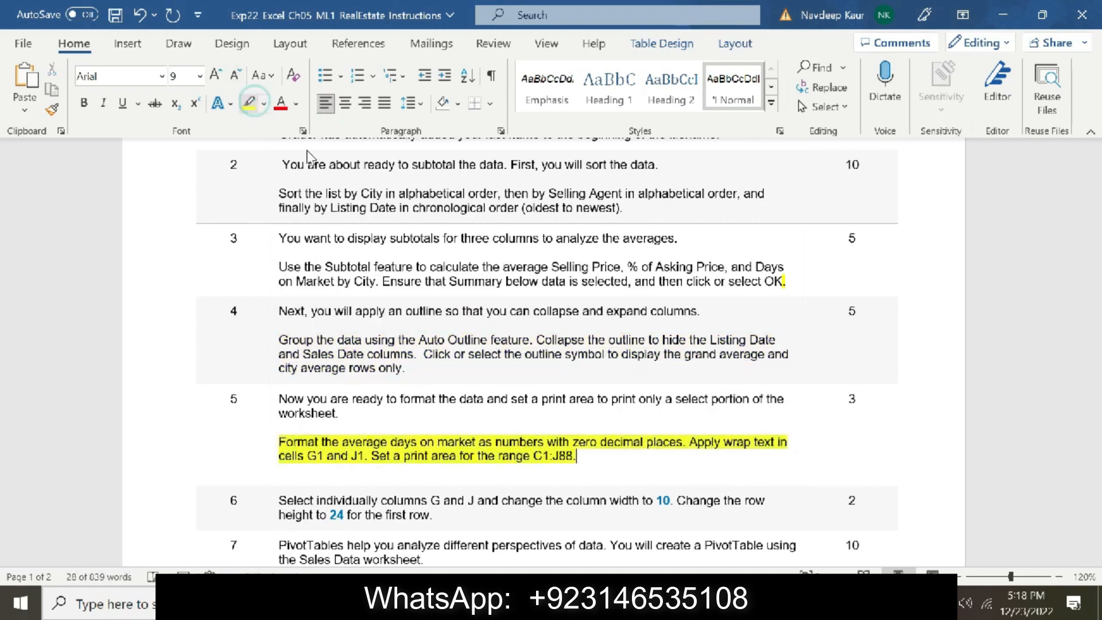
left_click(577, 455)
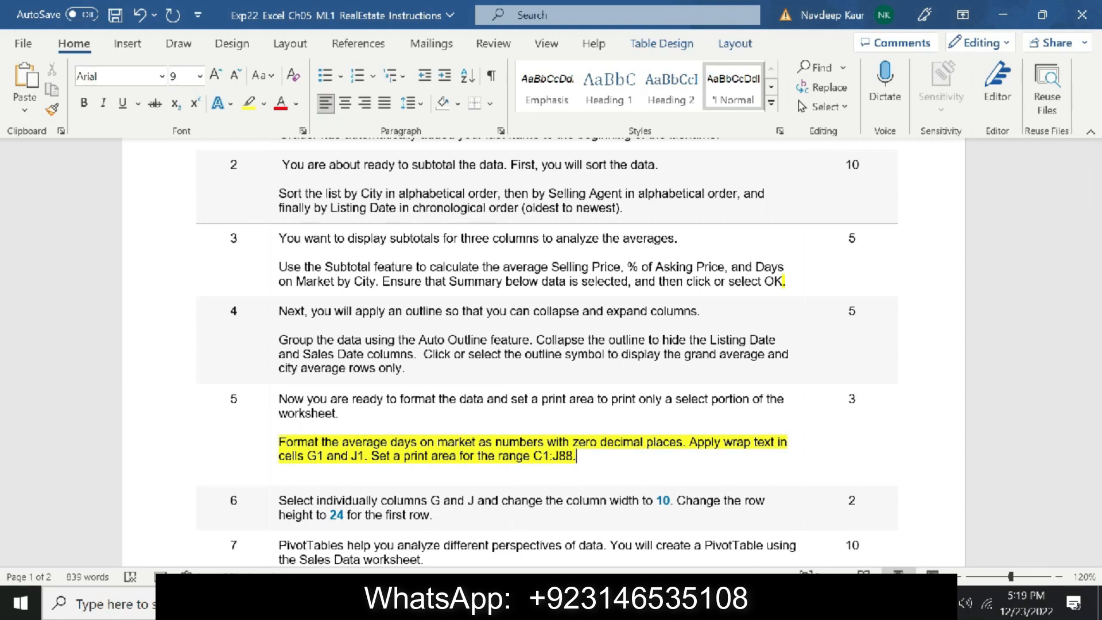
Switch to the Excel workbook and format the Days on Market values in J16:J88 as Number with zero decimal places
key("alt+Tab")
key("alt+Tab")
key("alt+Tab")
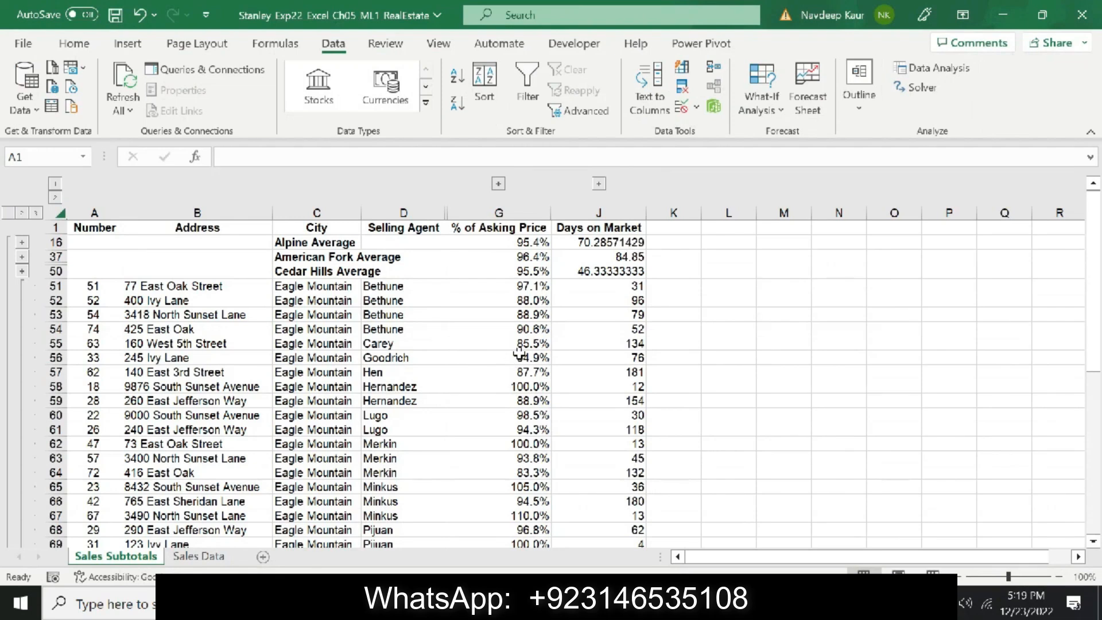
left_click(611, 232)
left_click_drag(611, 243, 619, 517)
left_click(76, 44)
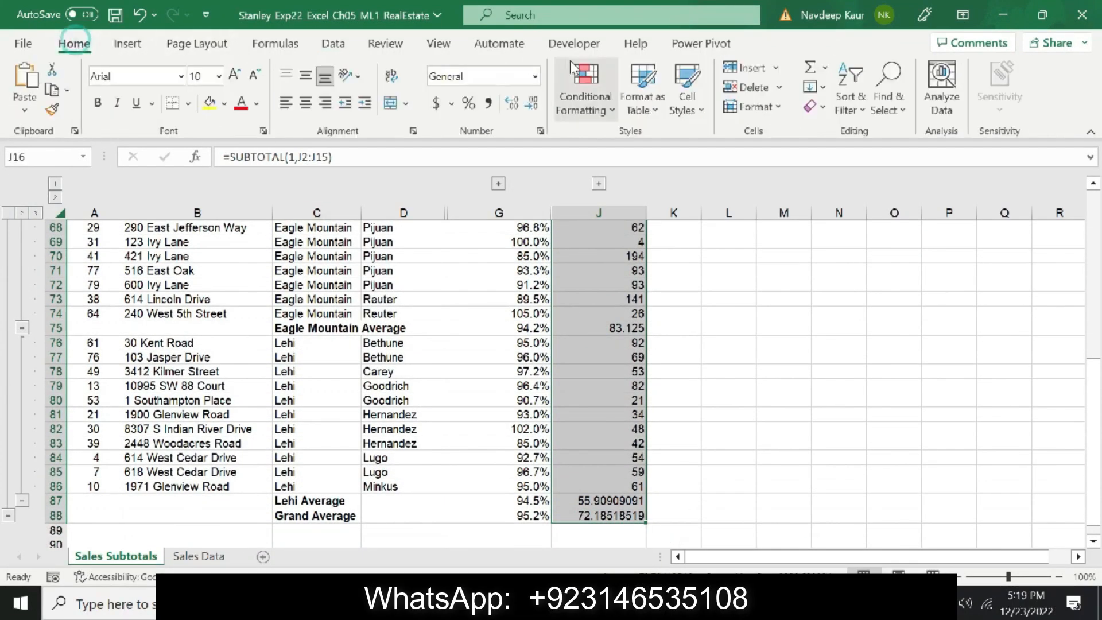
left_click(535, 75)
left_click(508, 171)
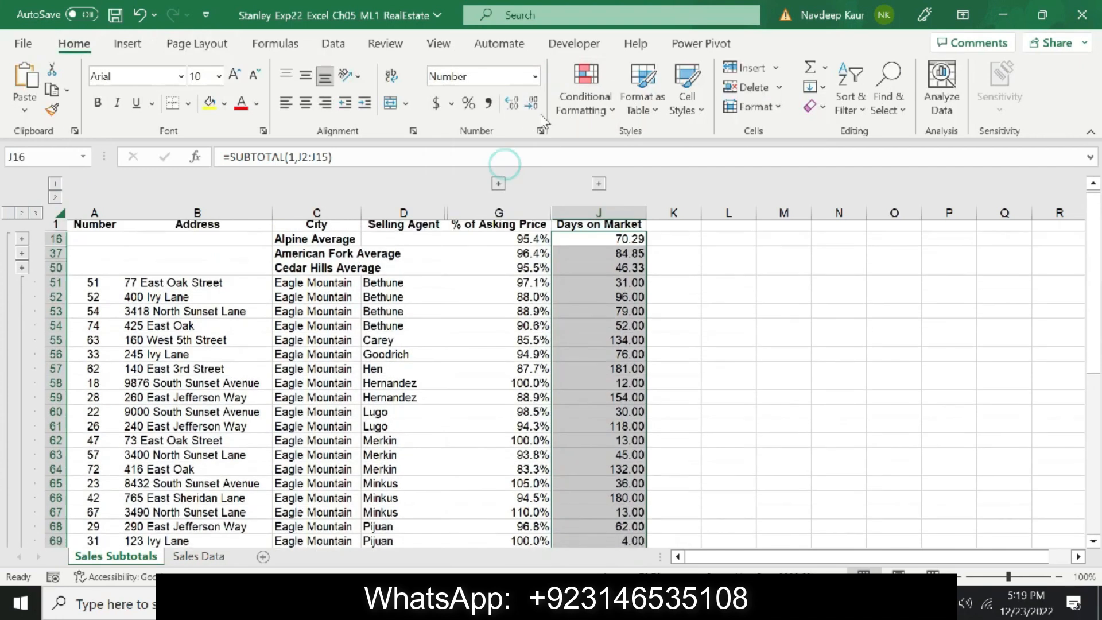
left_click(540, 131)
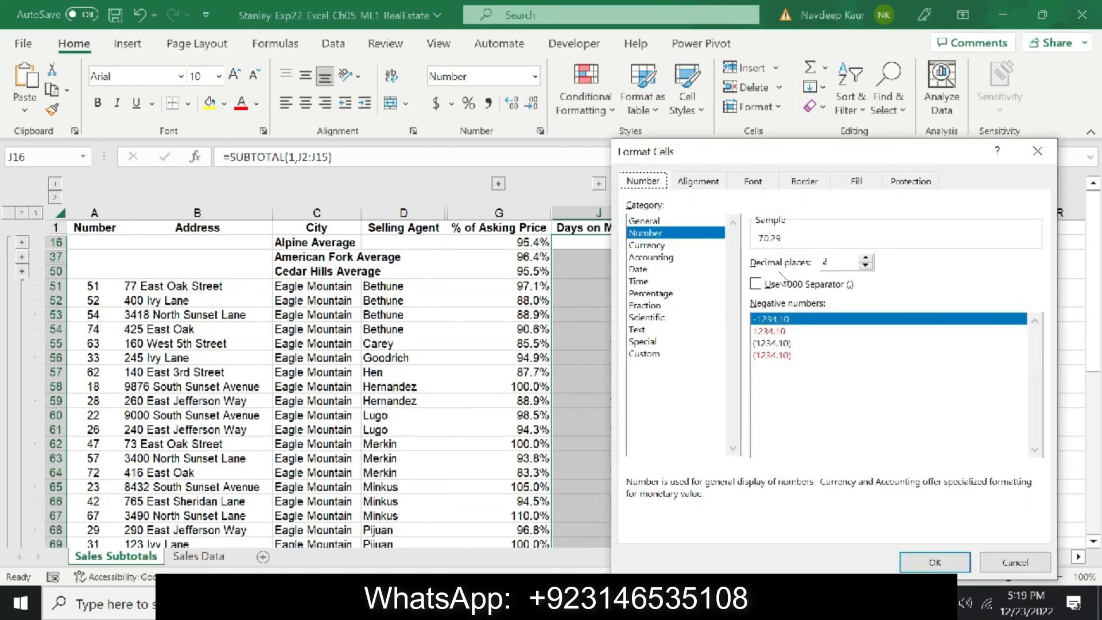
left_click(866, 266)
left_click(865, 266)
left_click(933, 563)
Check the step 5 task in Word, return to Excel, and apply Wrap Text to headings J1 and G1
left_click(684, 603)
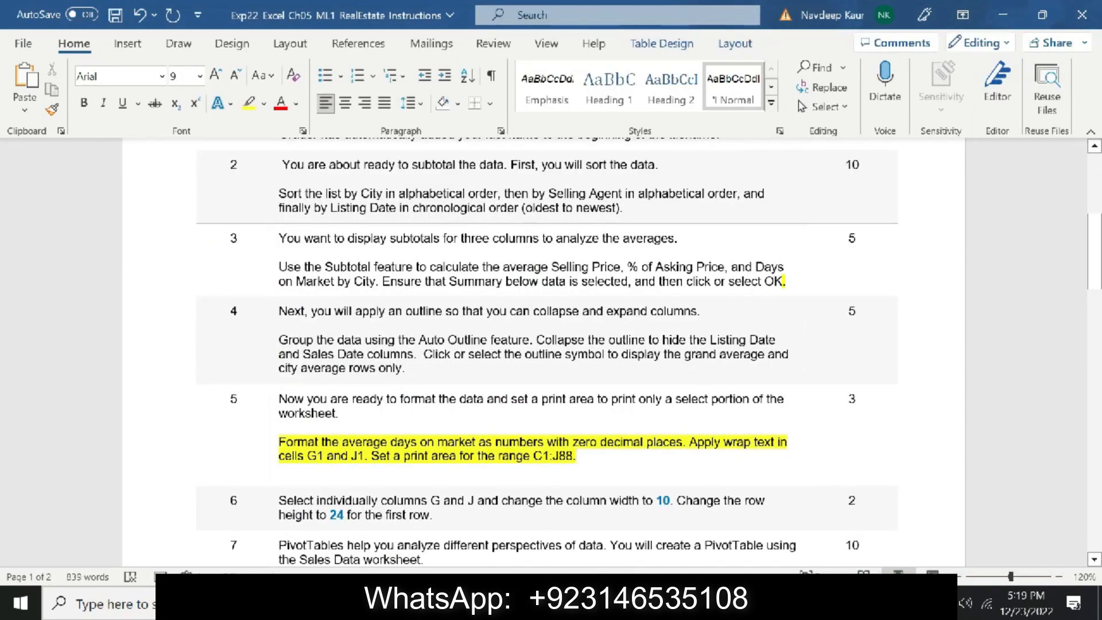
key("alt+Tab")
left_click(729, 329)
left_click(594, 231)
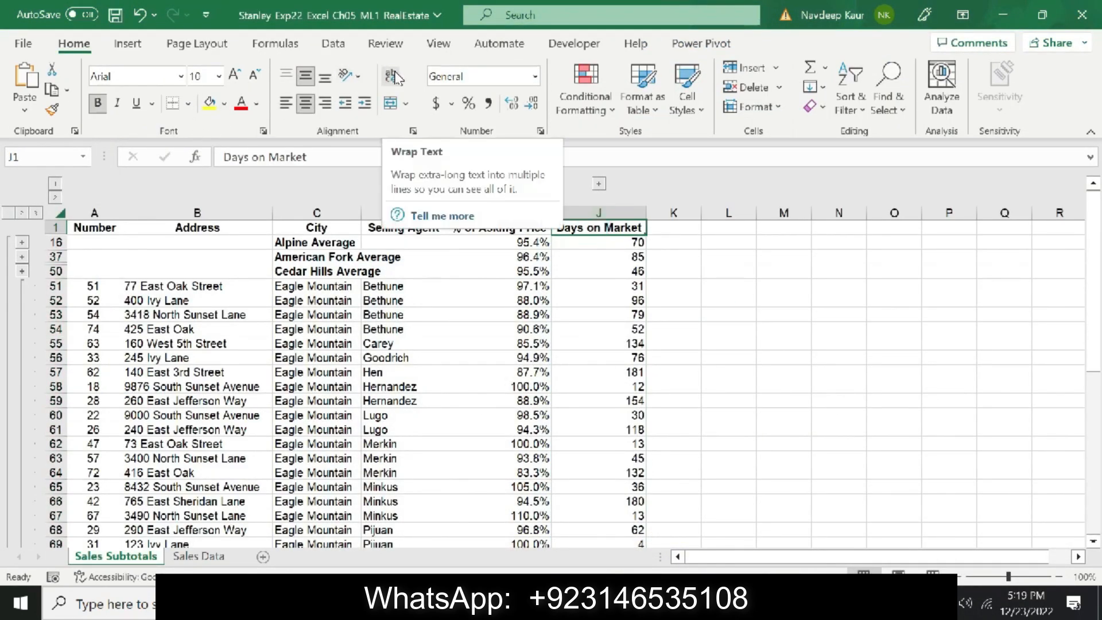
left_click(481, 231)
left_click(394, 77)
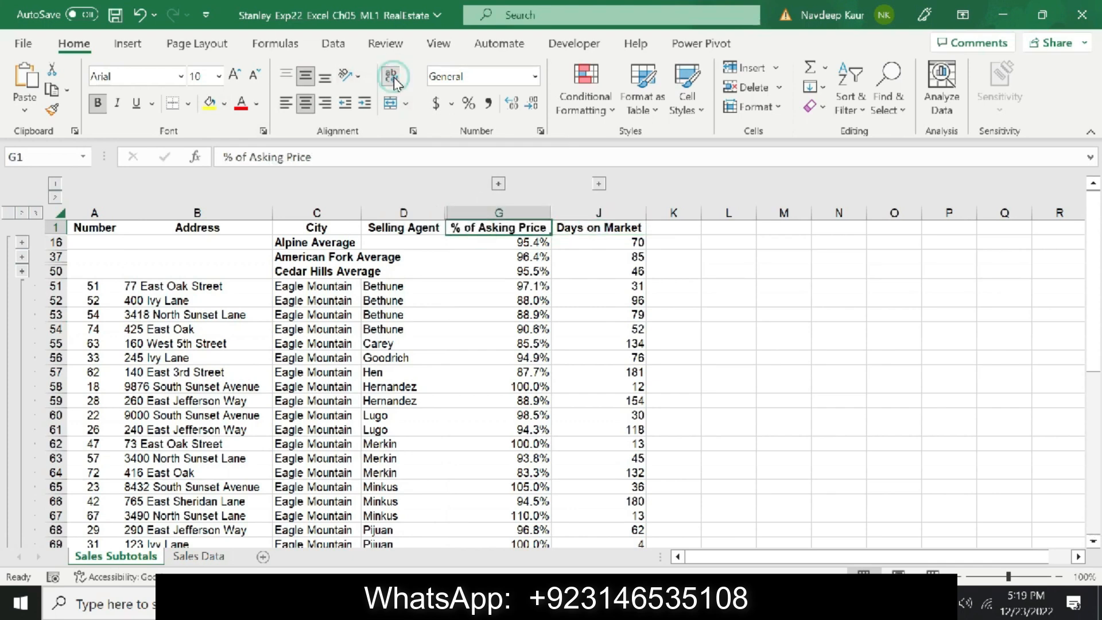
Copy the range C1:J88 from the Word instructions and try to go to it in the Excel workbook
left_click(704, 603)
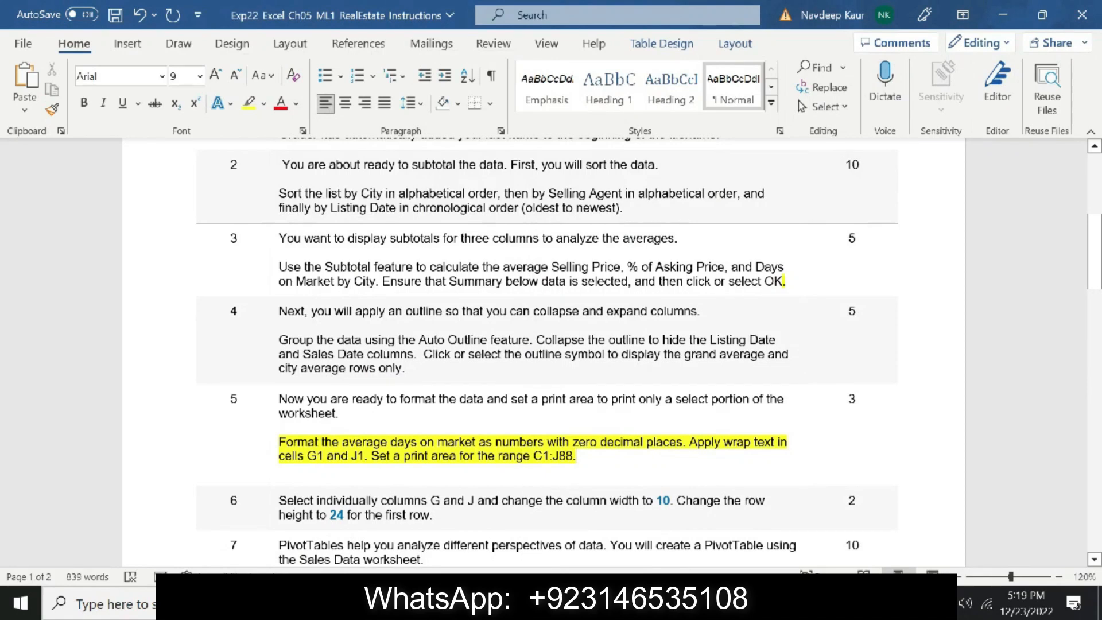
left_click_drag(534, 456, 573, 456)
key("ctrl+c")
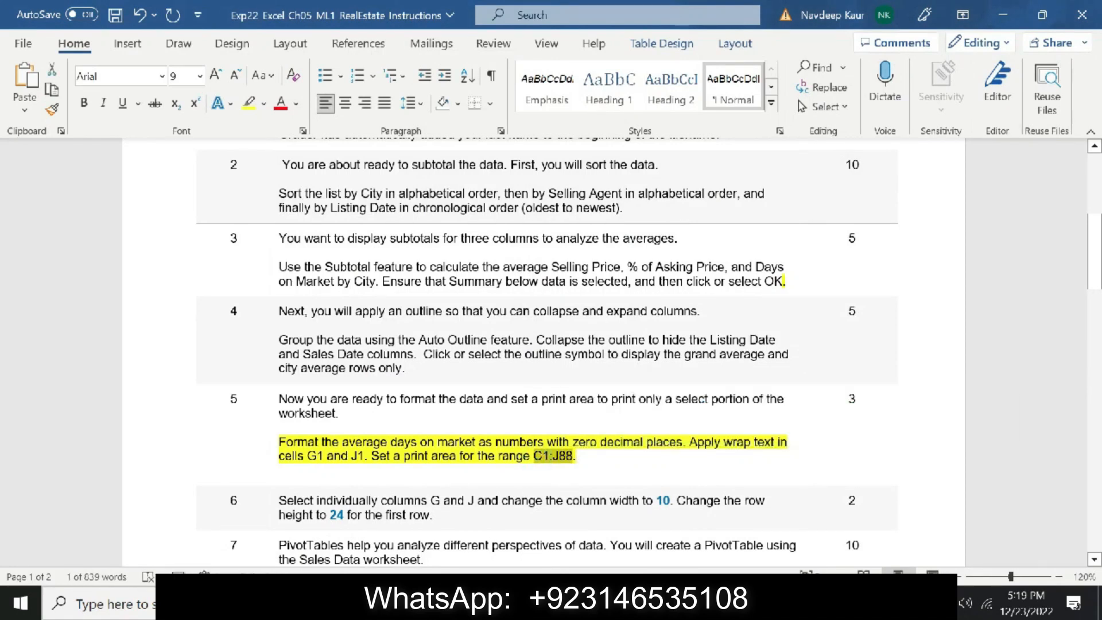
left_click(703, 603)
left_click(703, 603)
right_click(704, 603)
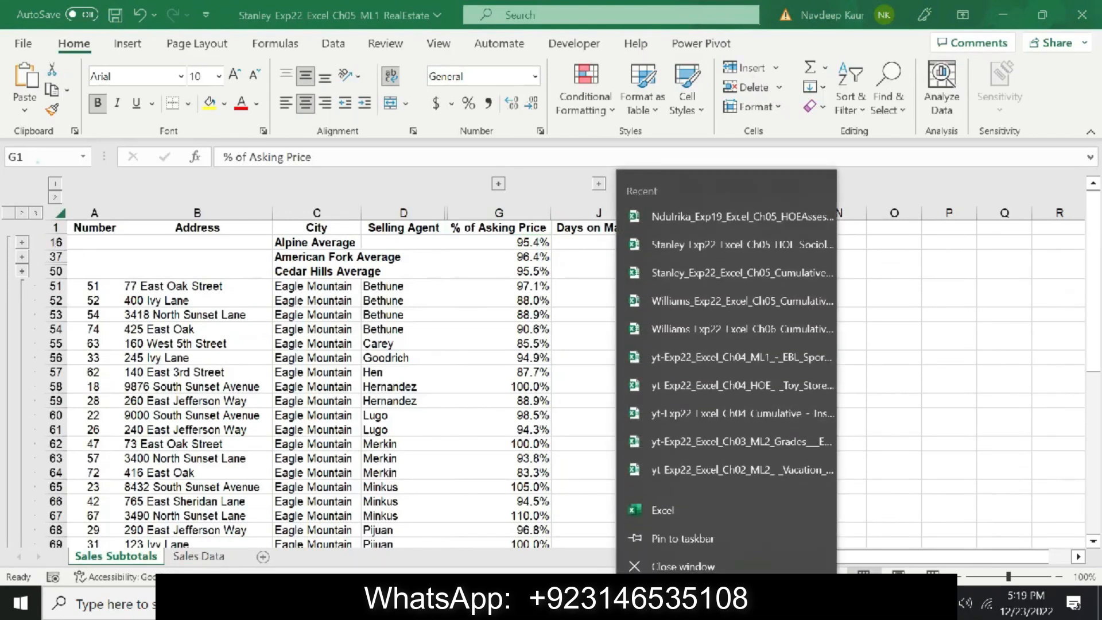
left_click(37, 157)
key("ctrl+v")
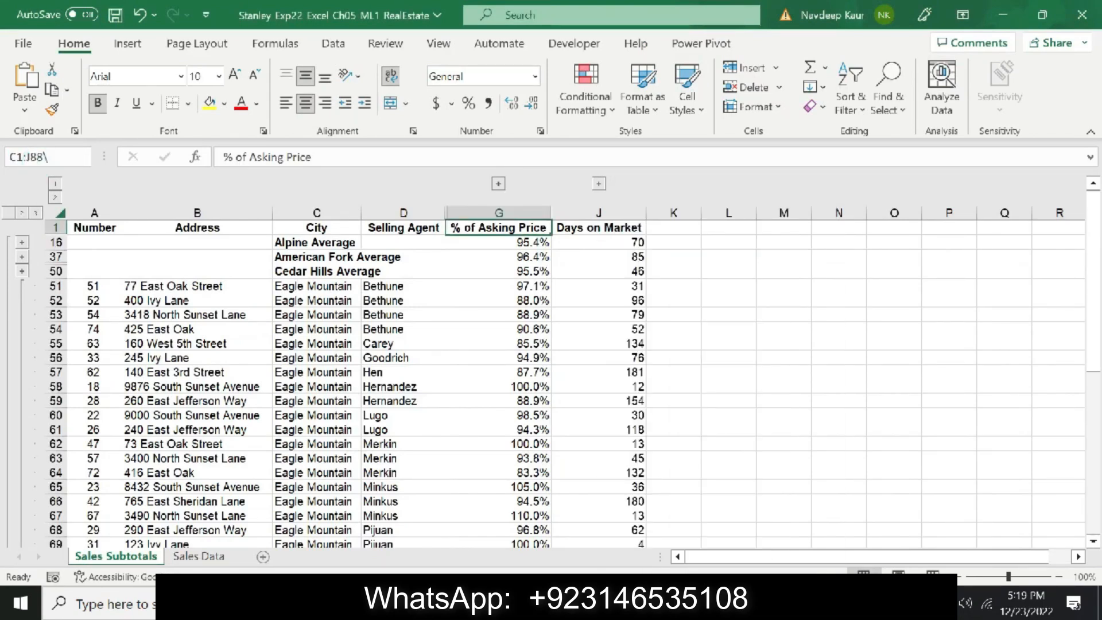
key("Return")
left_click(747, 280)
Select the range C1:J88 on the Sales Subtotals sheet, recheck the Word instructions, and set the range as the print area
type("C1:J88")
key("Return")
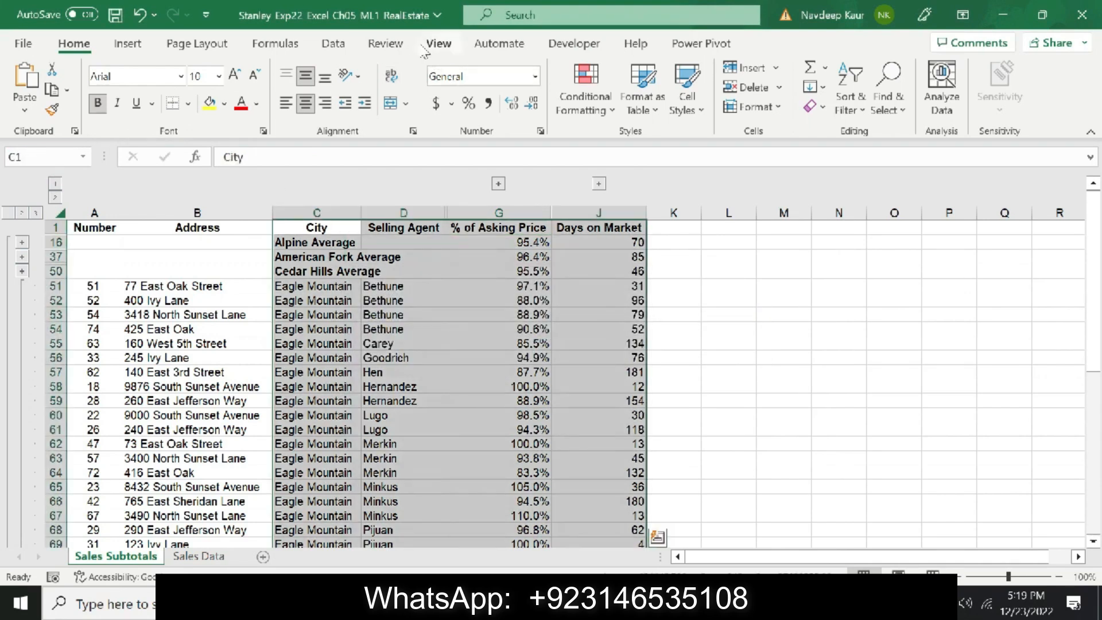
left_click(687, 603)
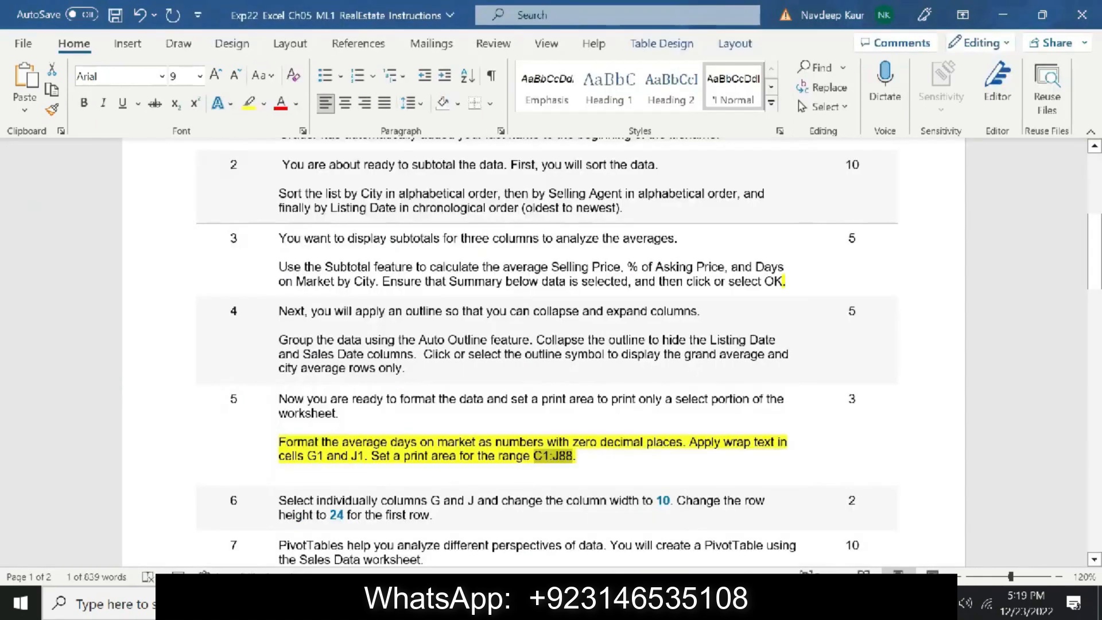
key("alt+Tab")
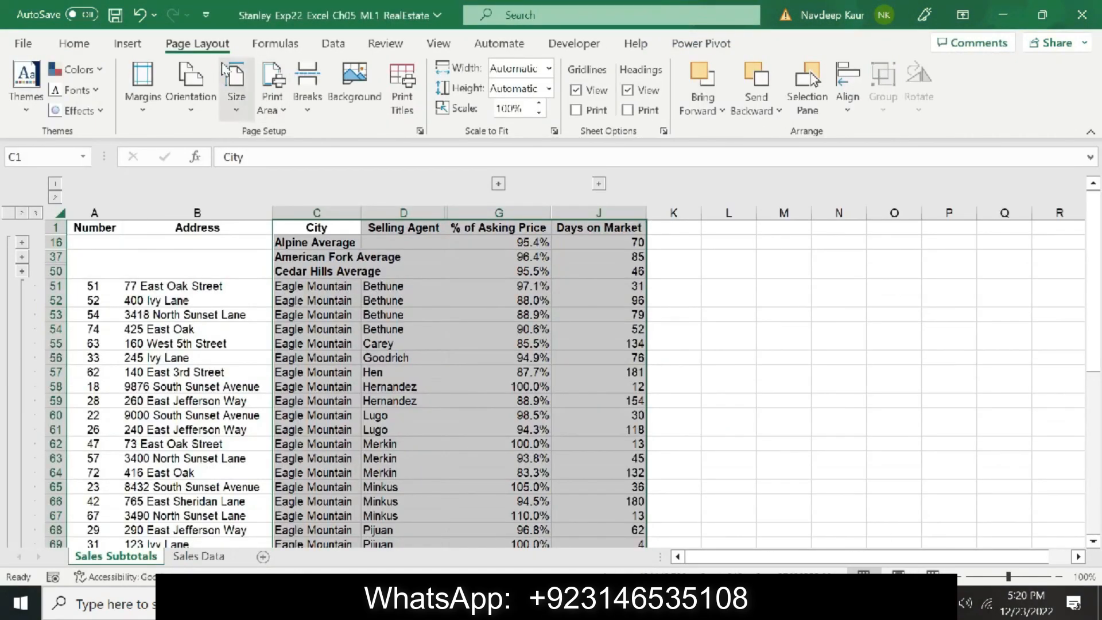
left_click(307, 104)
left_click(272, 103)
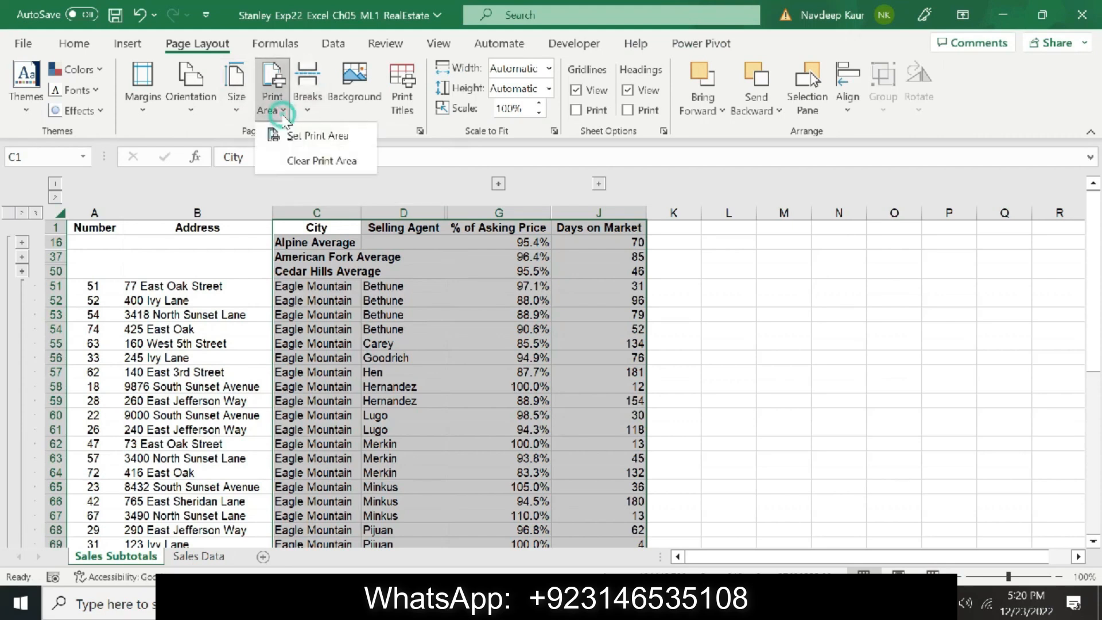
left_click(302, 138)
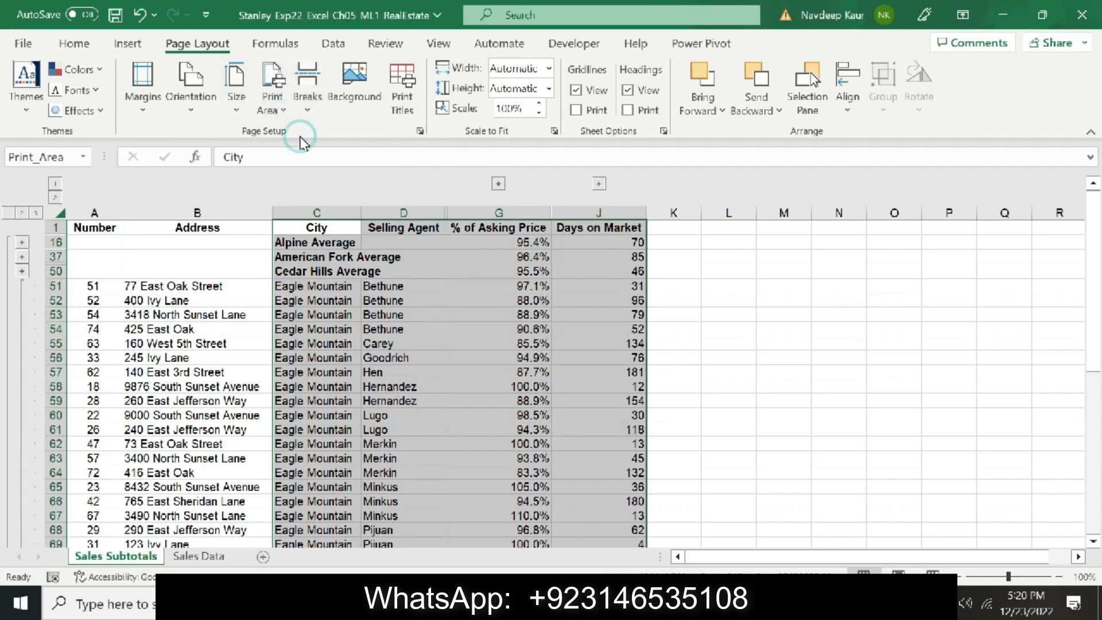
Switch to the Word instructions, remove the highlight from the step 5 task, and highlight the step 6 width and height task in yellow
key("alt+Tab")
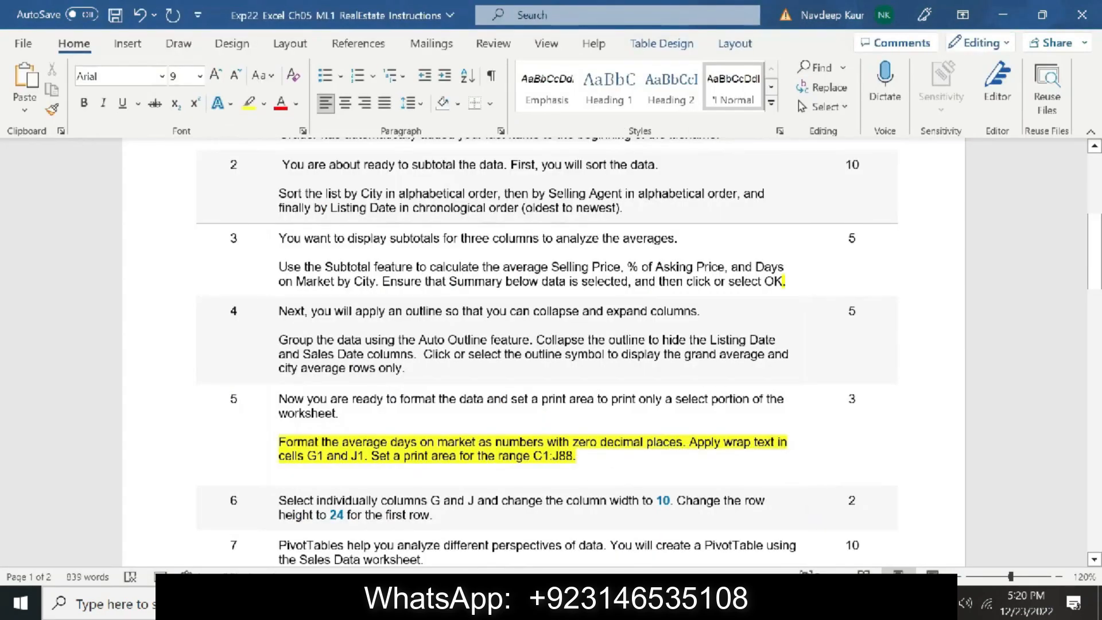
triple_click(603, 451)
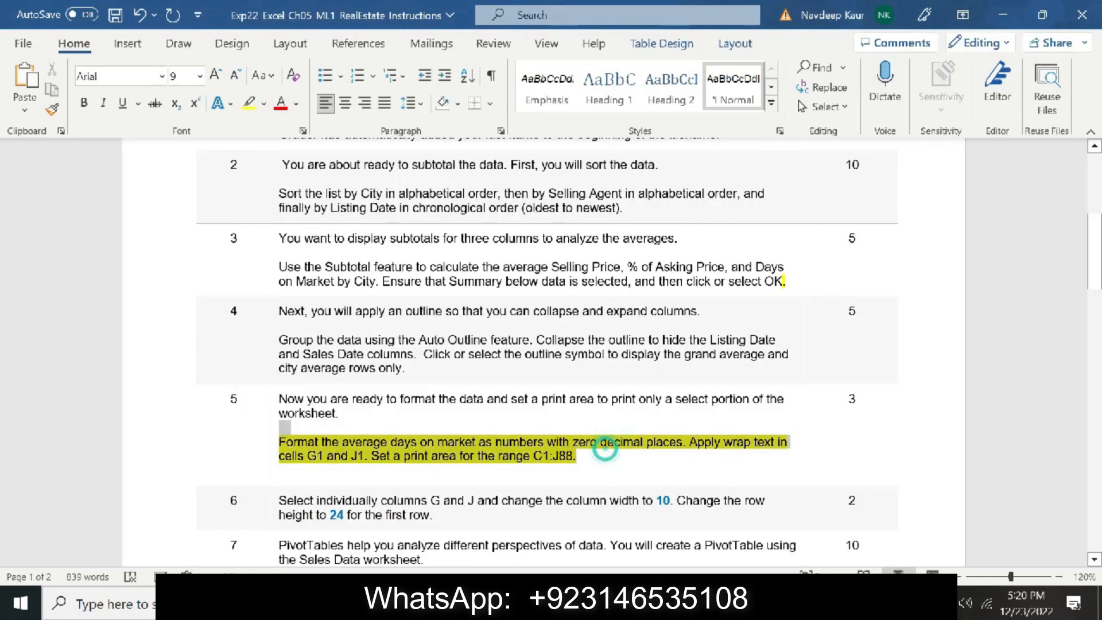
left_click(249, 103)
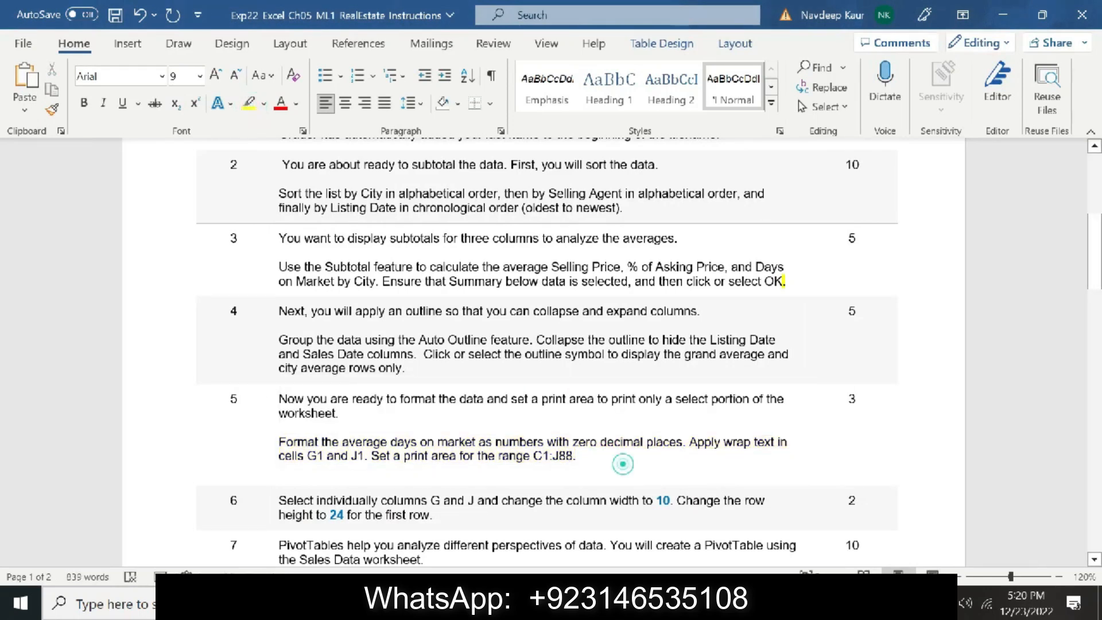
key("ctrl+y")
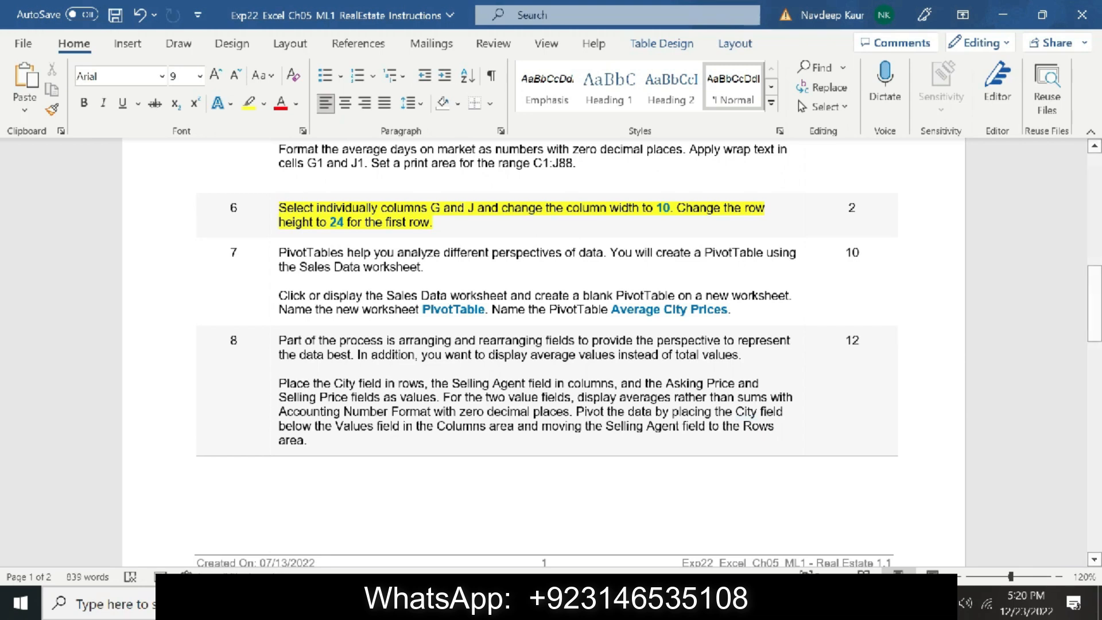
Switch to the Excel workbook and set the width of column G to 10
key("alt+Tab")
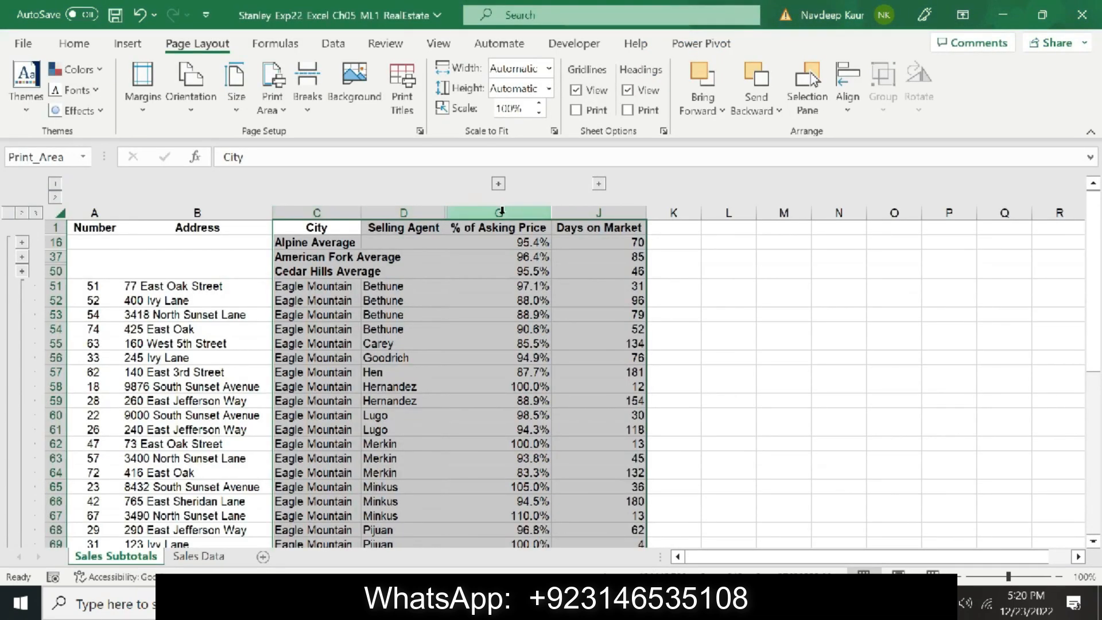
left_click(500, 212)
right_click(501, 212)
left_click(560, 499)
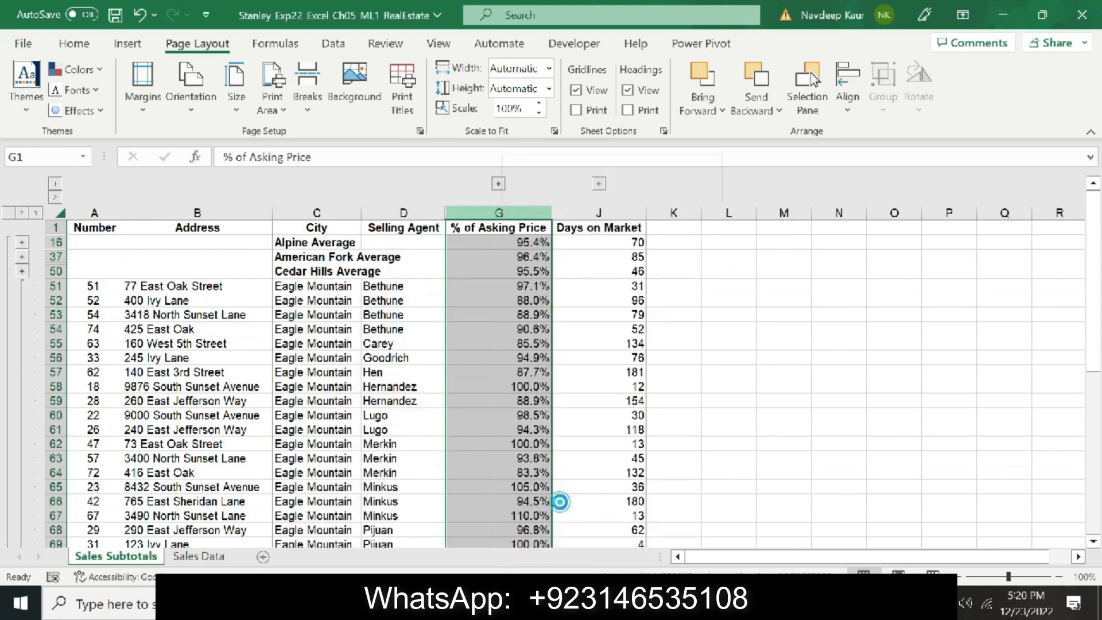
type("10")
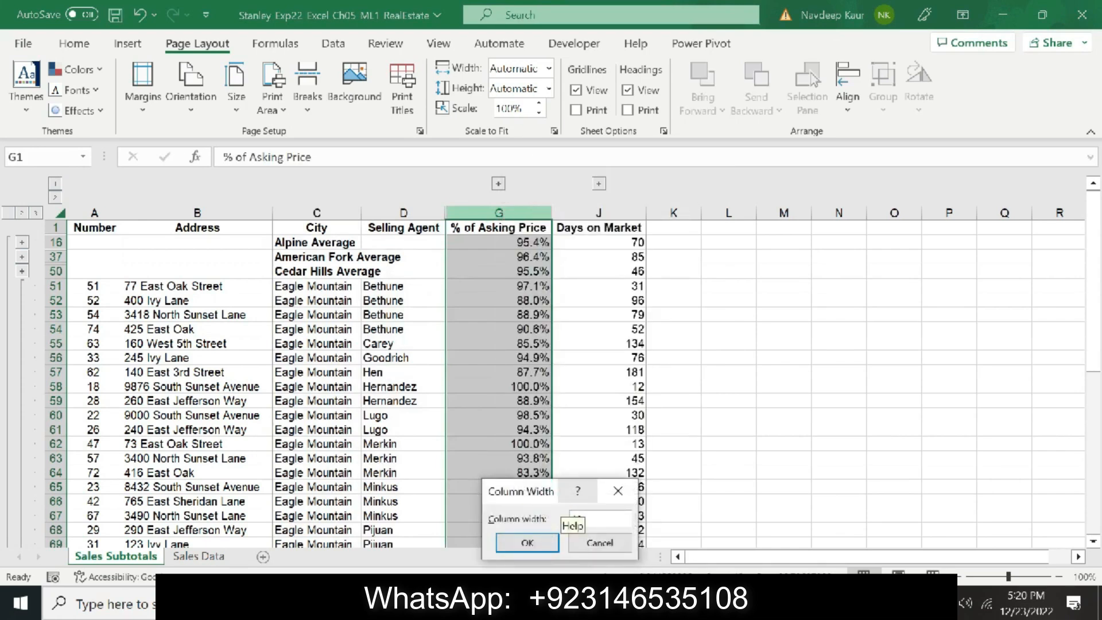
left_click(527, 542)
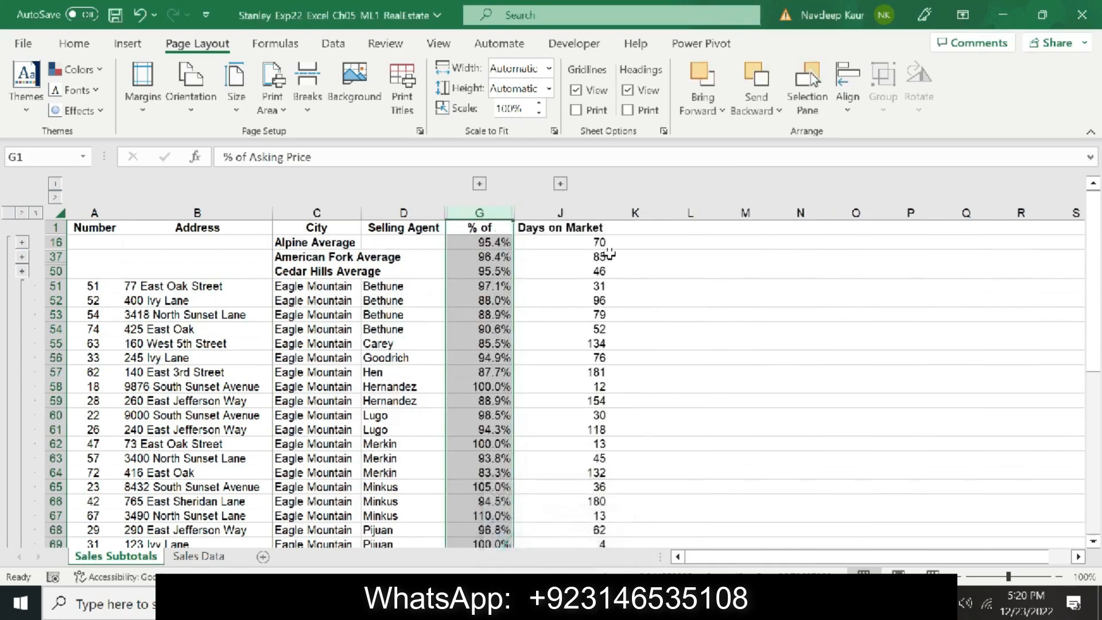
Set the width of column J to 10
right_click(562, 213)
left_click(631, 490)
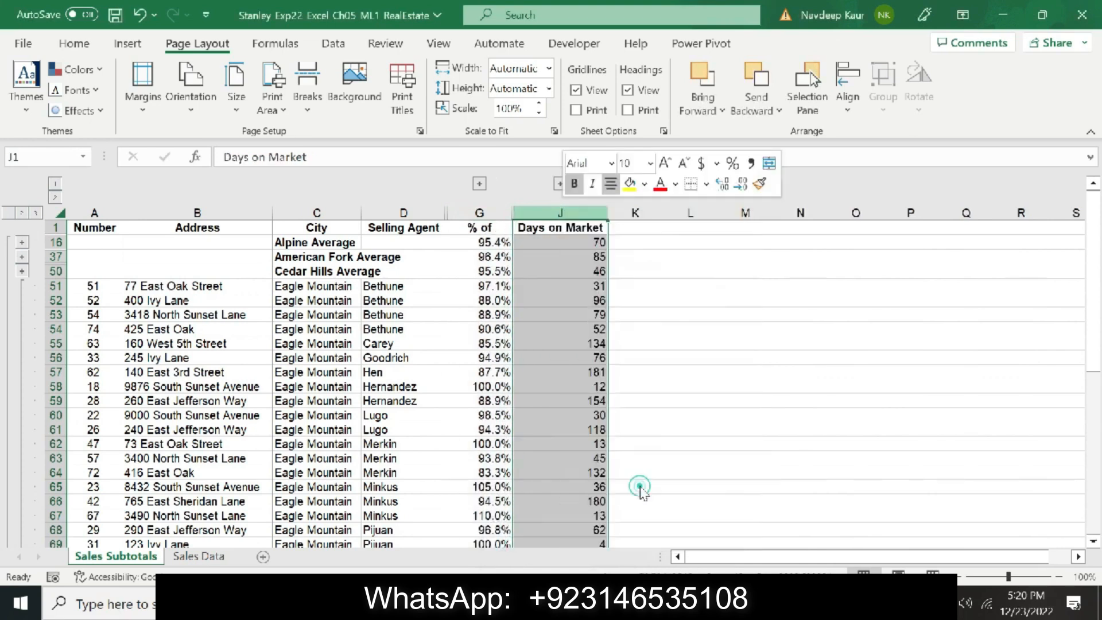
type("10")
left_click(608, 526)
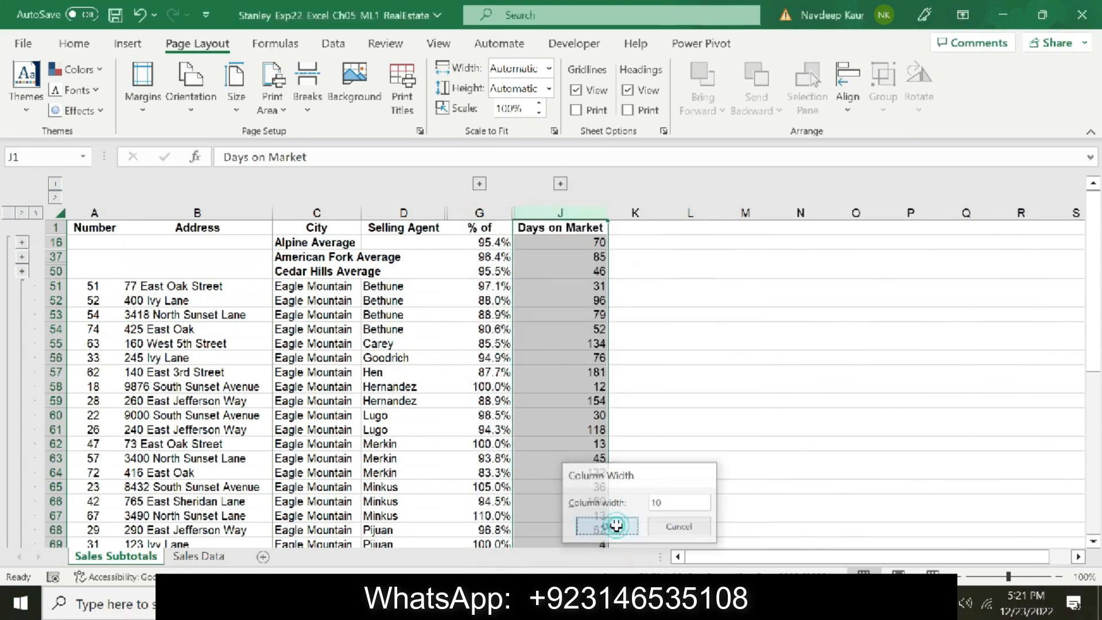
Recheck the step 6 task in the Word instructions and set the height of row 1 on the Sales Subtotals sheet to 24
key("alt+Tab")
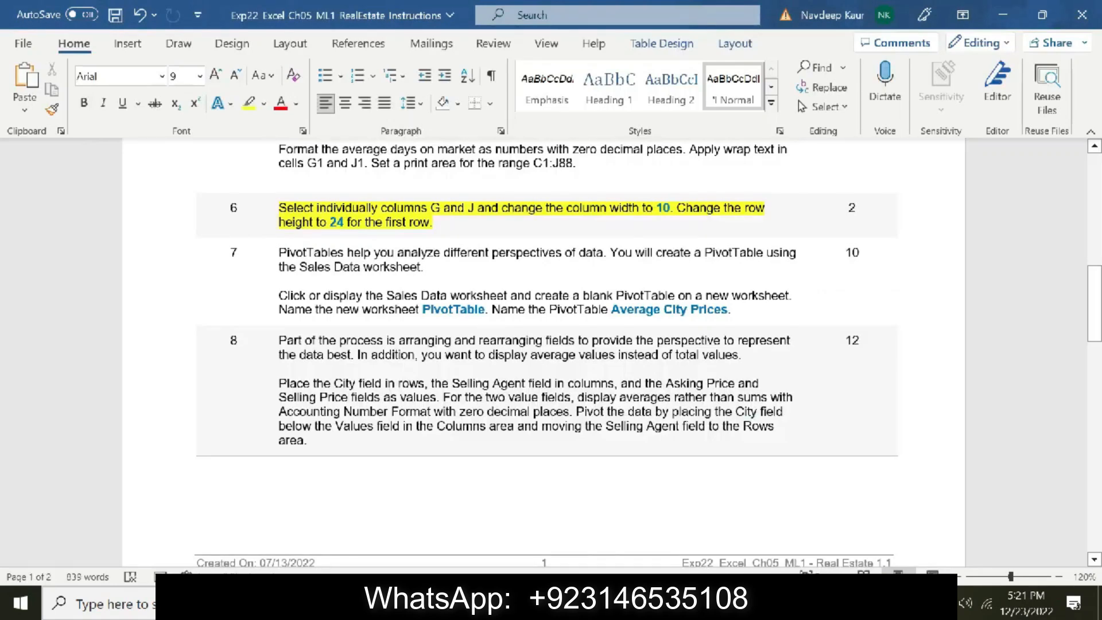
key("alt+Tab")
left_click(57, 228)
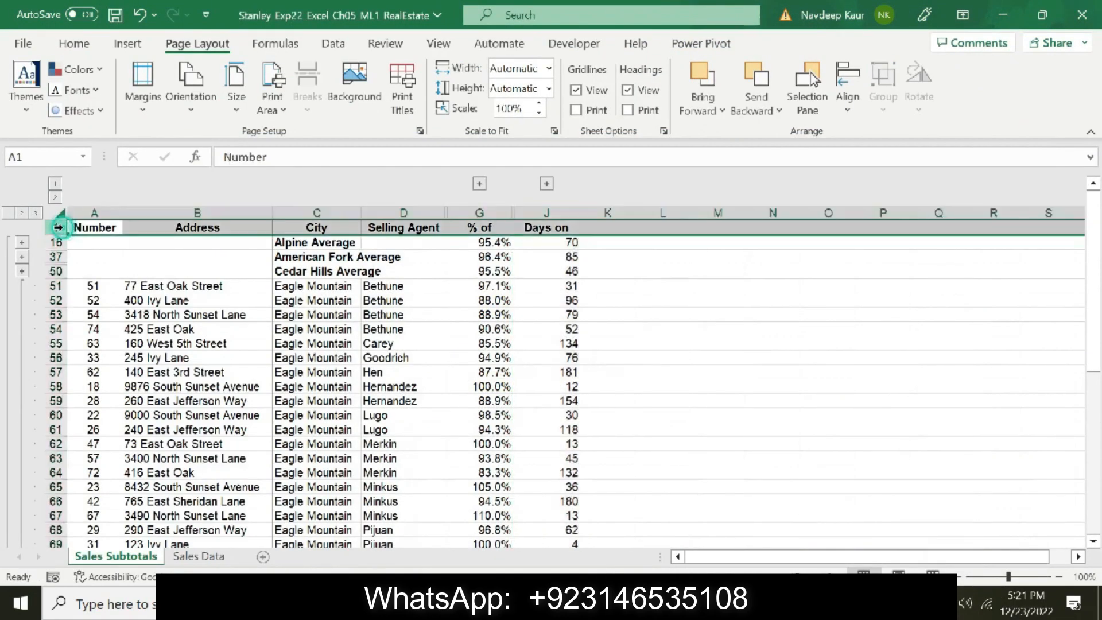
right_click(58, 227)
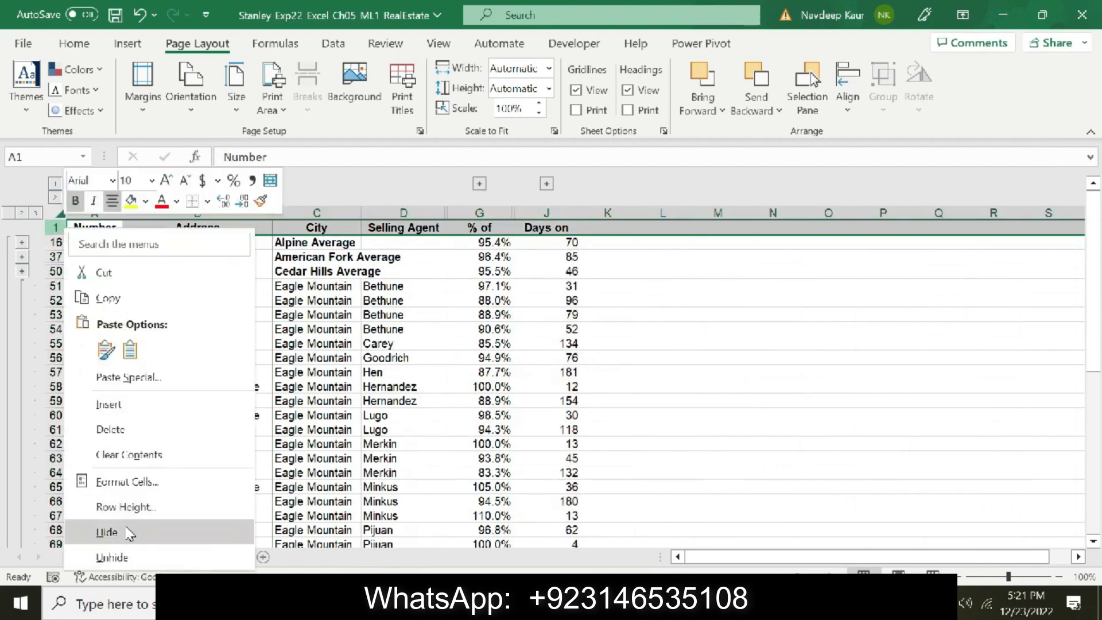
left_click(124, 507)
type("2")
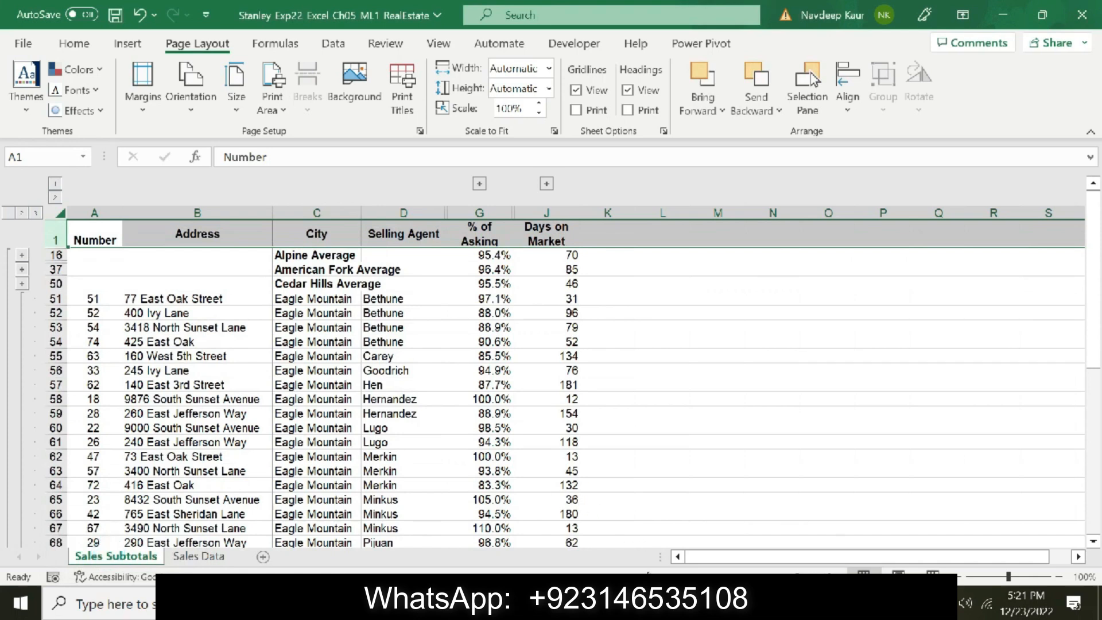
Switch to the Word instructions, remove the highlight from the step 6 task, and highlight the step 7 PivotTable creation task in yellow
key("alt+Tab")
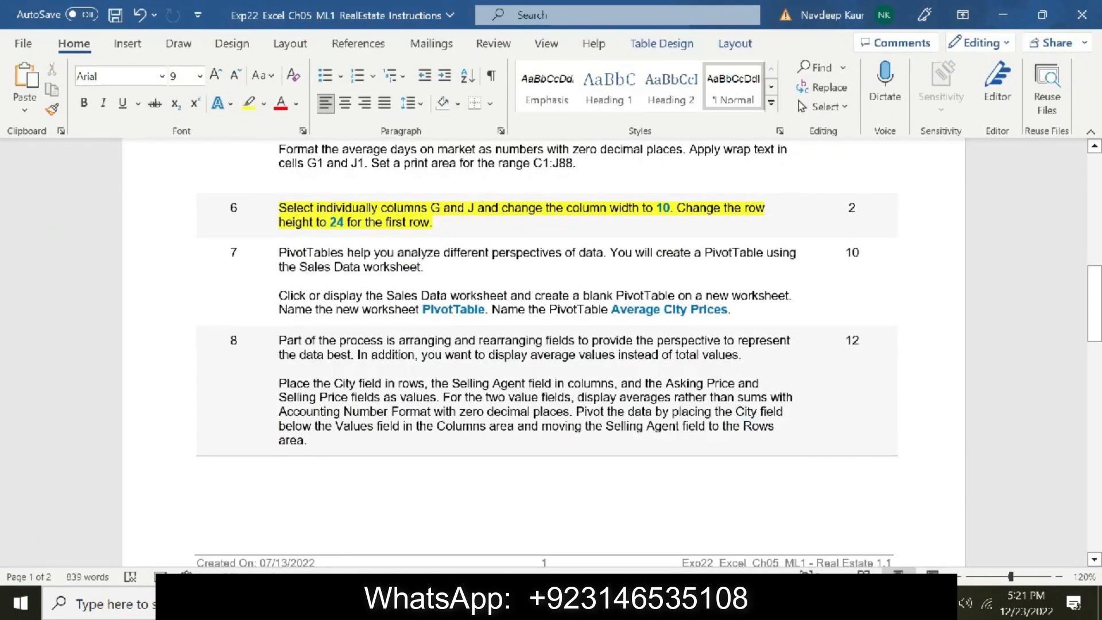
left_click_drag(443, 230, 276, 208)
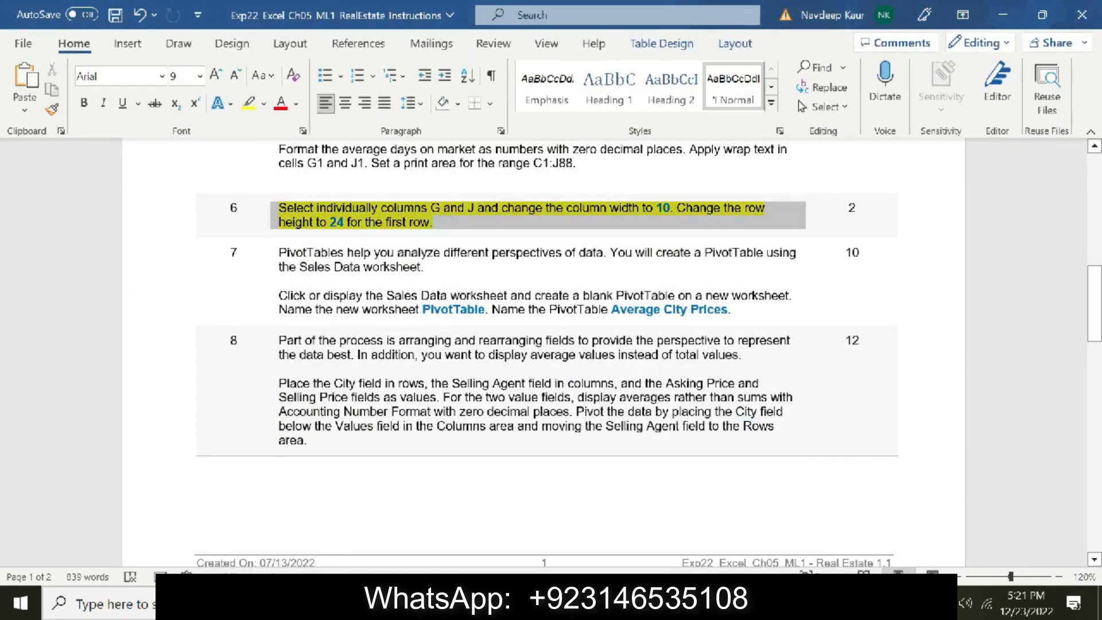
left_click(252, 106)
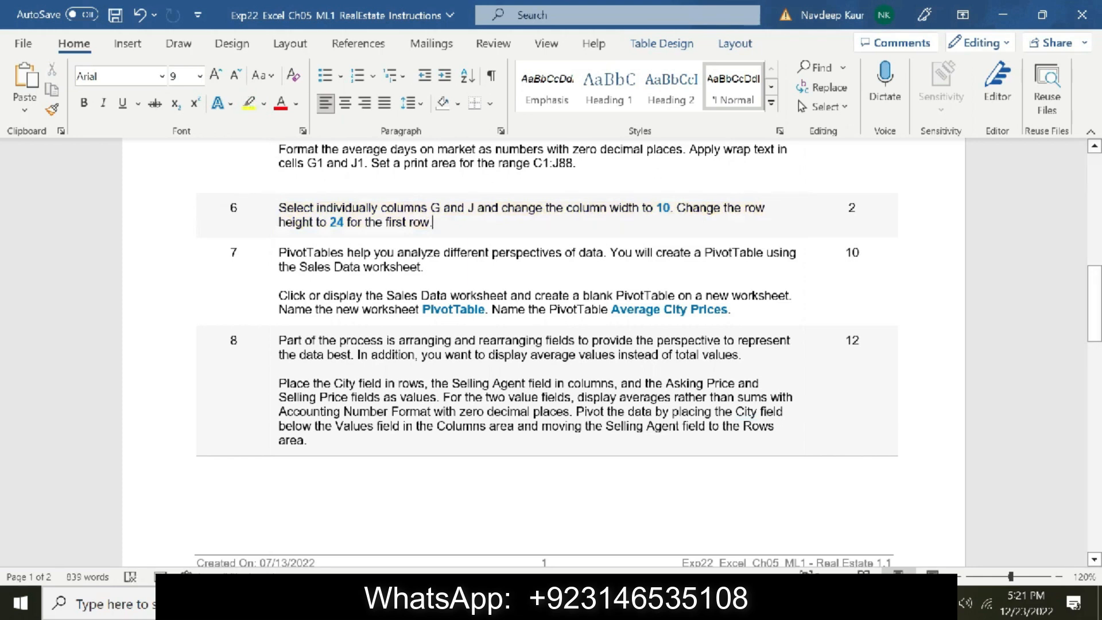
left_click_drag(732, 311, 279, 296)
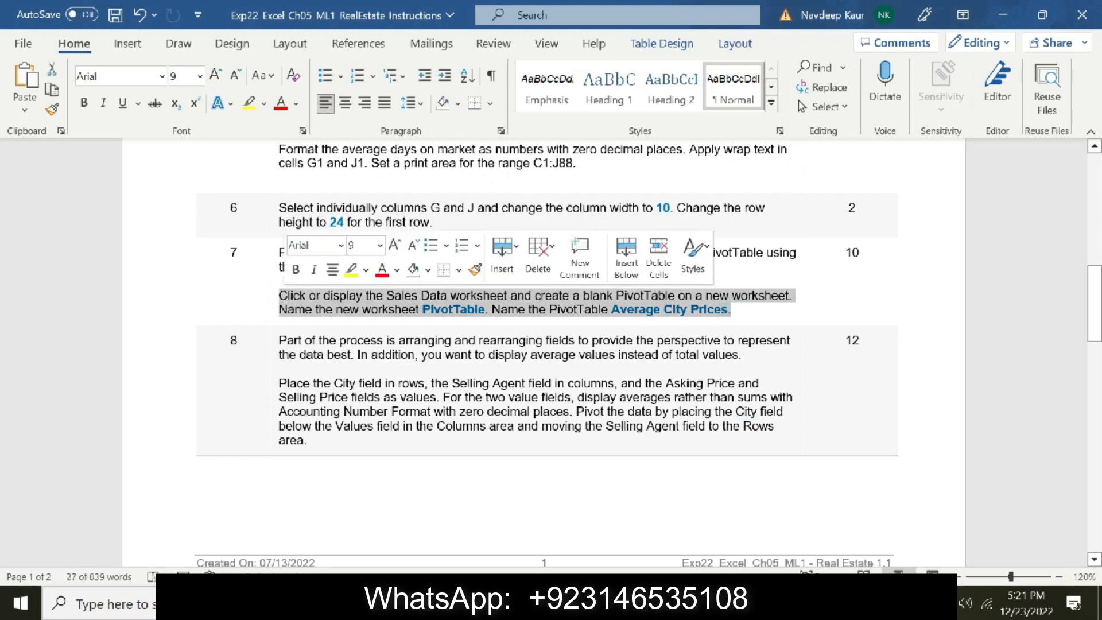
left_click(248, 104)
left_click(598, 326)
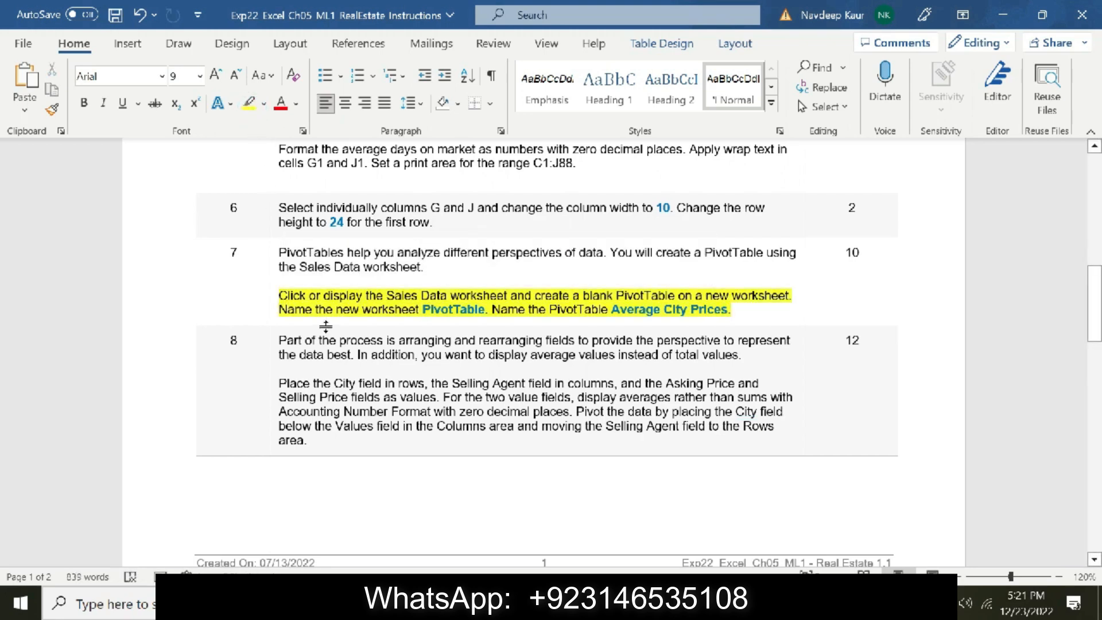
Select the worksheet name PivotTable in the step 7 instructions and switch to the Sales Data sheet in the Excel workbook
double_click(453, 311)
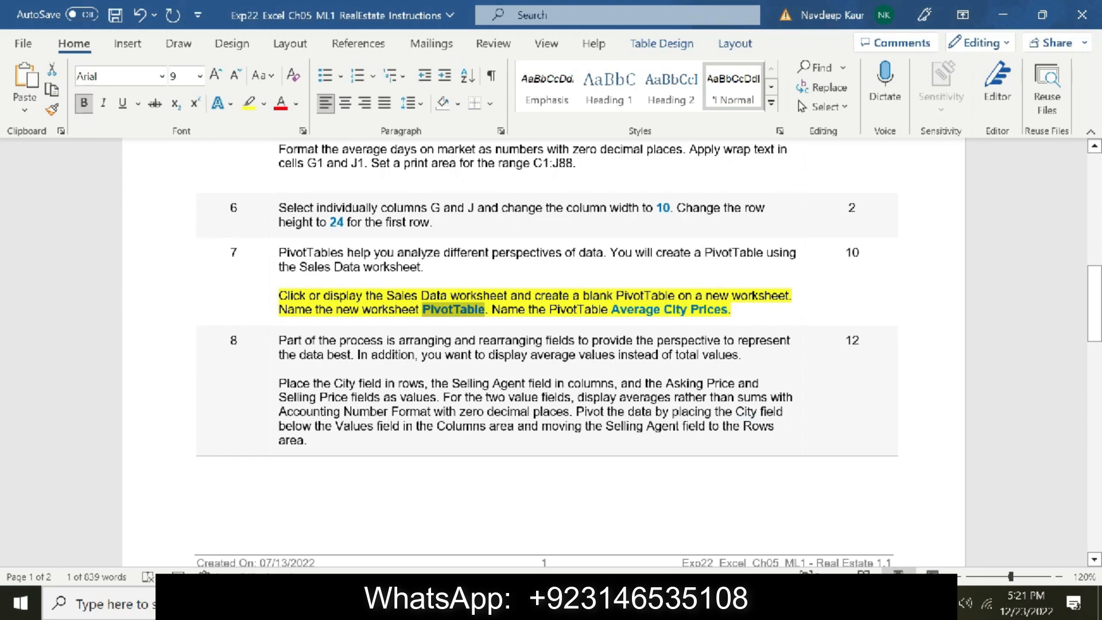
left_click(516, 603)
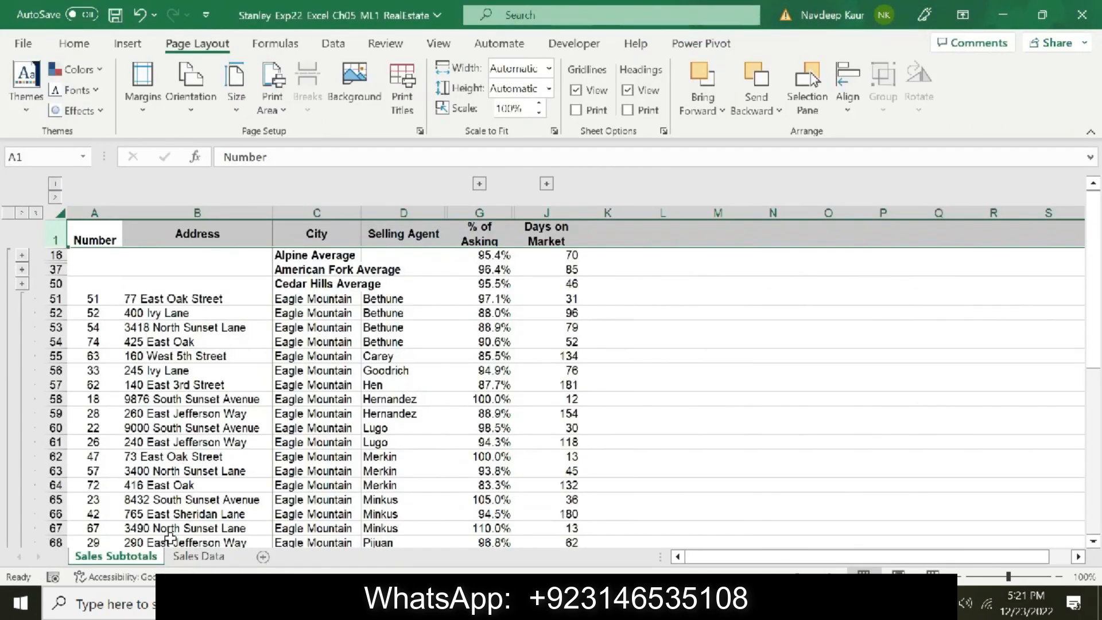
left_click(190, 557)
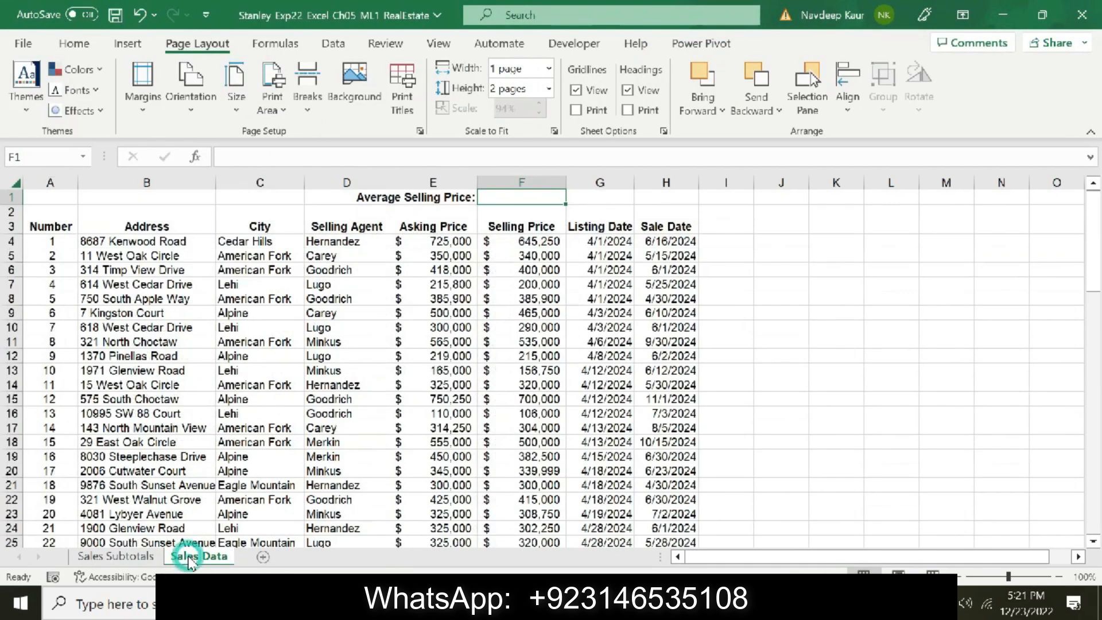
left_click(128, 43)
left_click(31, 106)
left_click(39, 137)
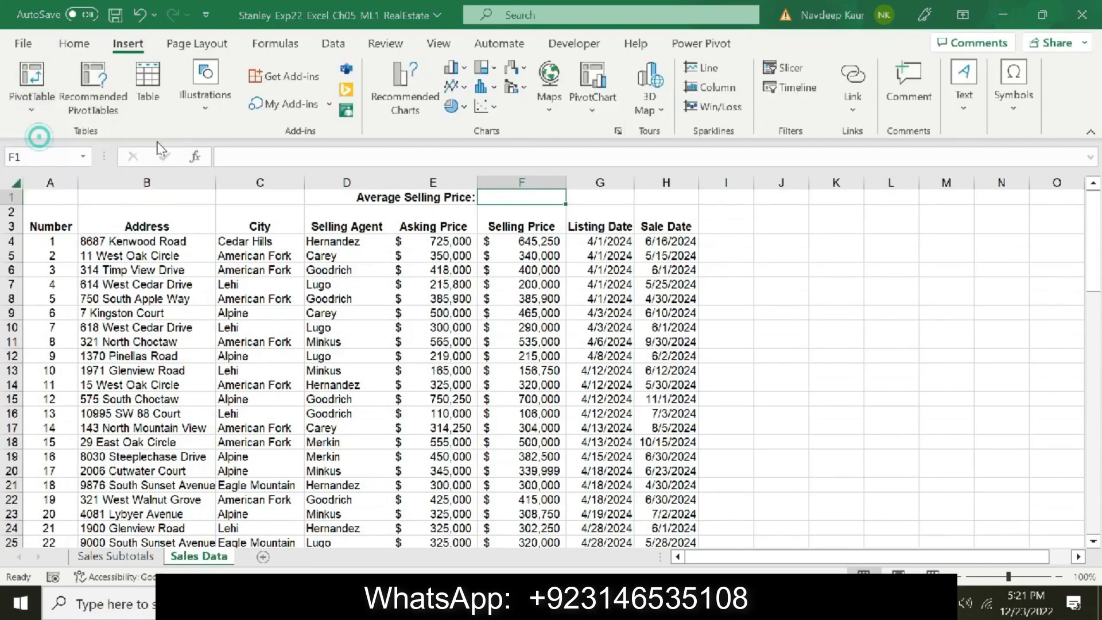
left_click(894, 482)
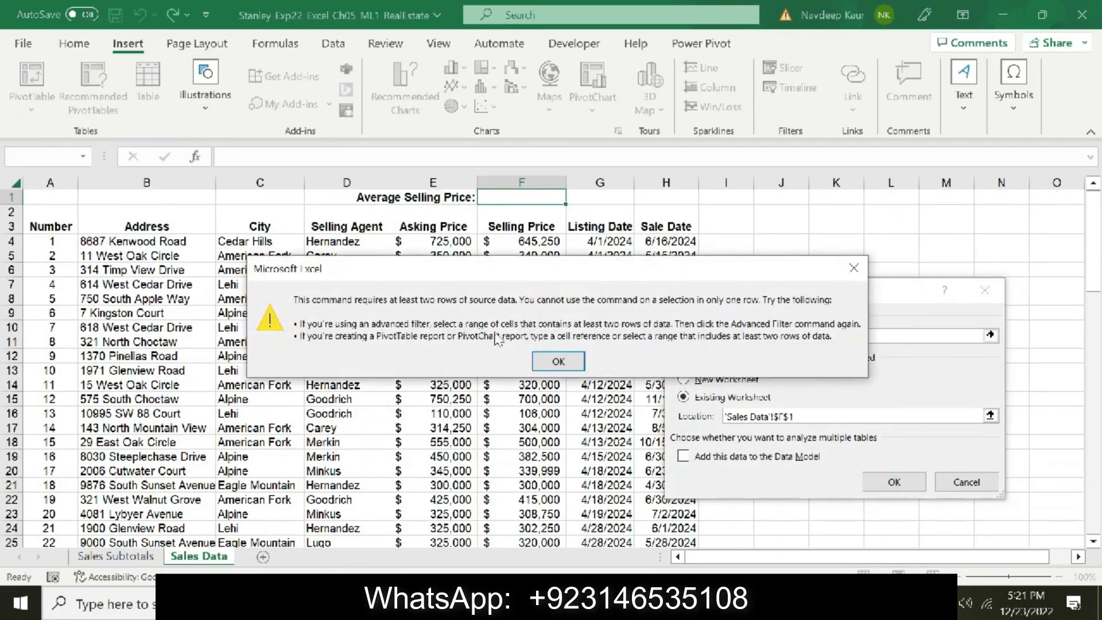
left_click(557, 361)
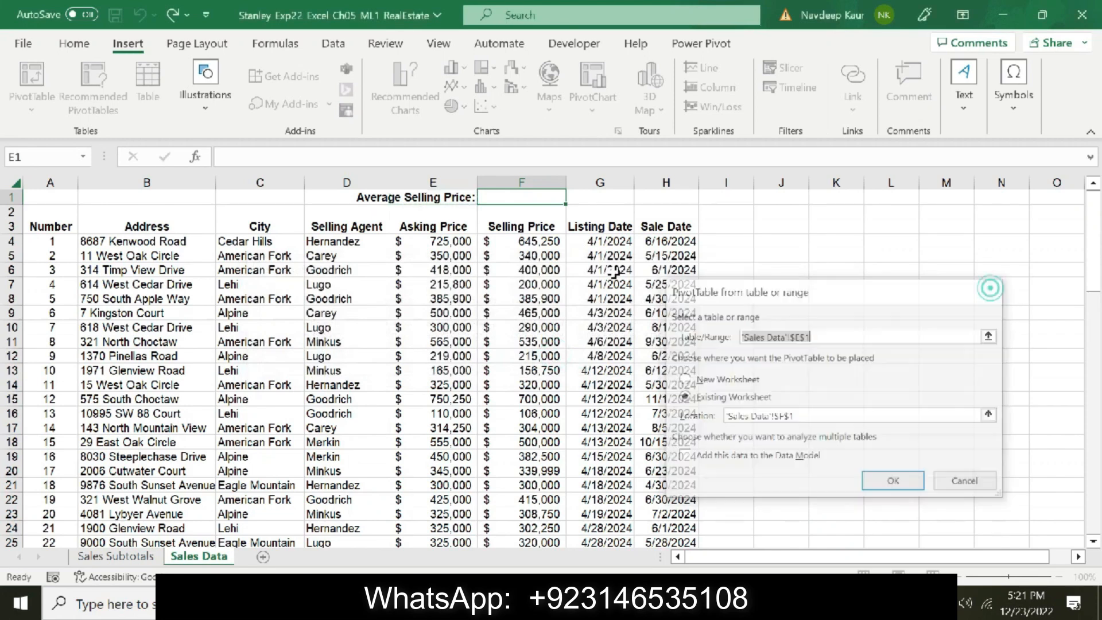
Create a blank PivotTable from the Sales Data table on a new worksheet and name that sheet PivotTable
left_click(150, 326)
left_click(32, 106)
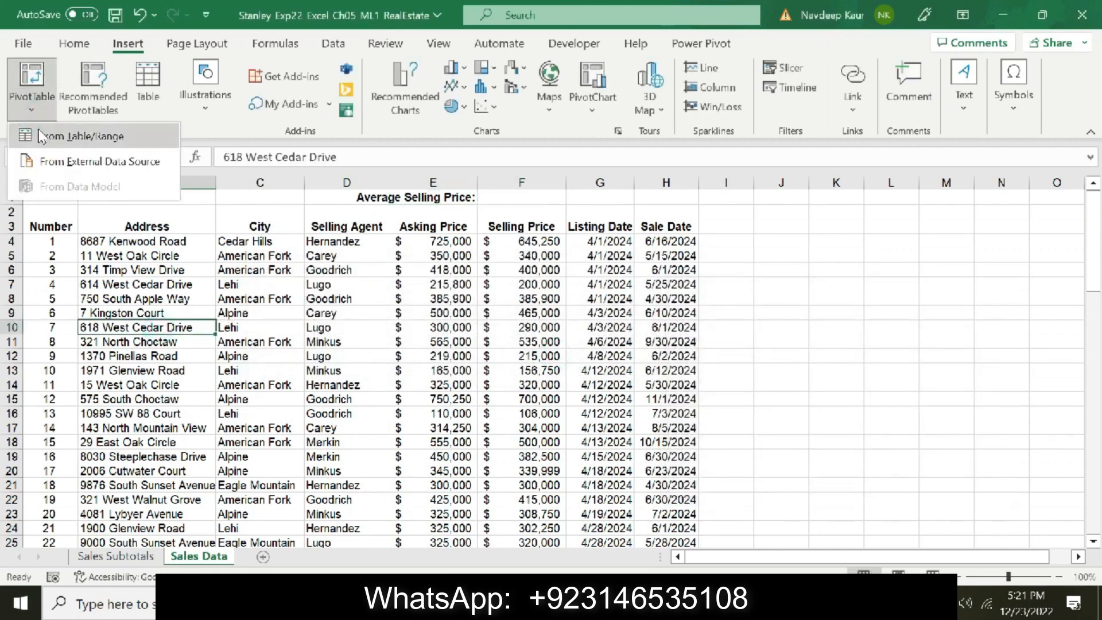
left_click(40, 136)
left_click(882, 477)
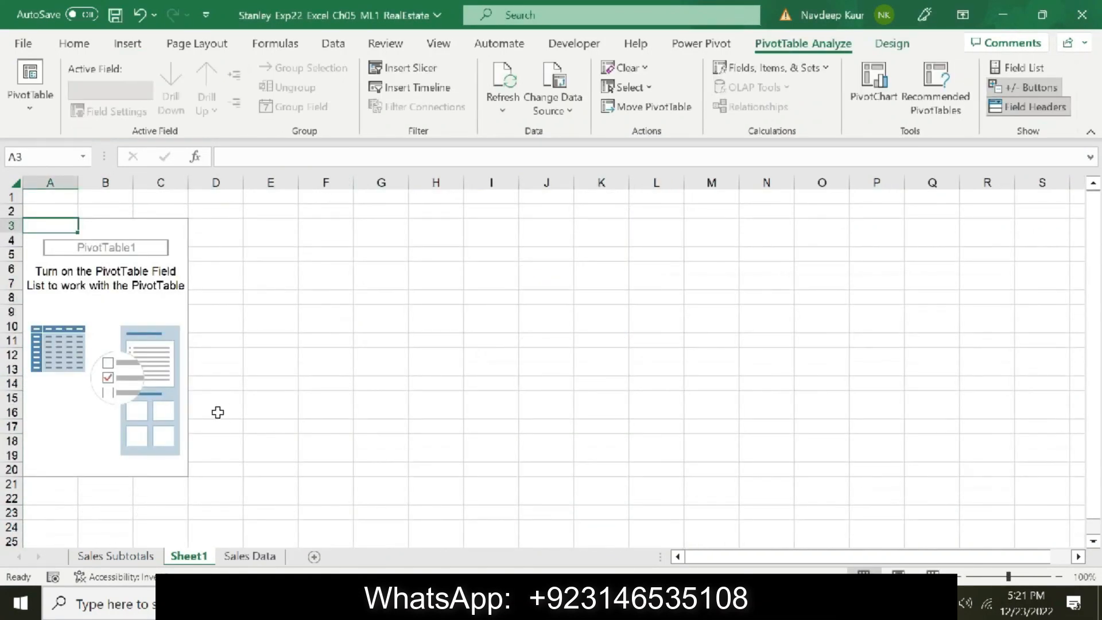
double_click(189, 556)
type("PivotTable")
key("Return")
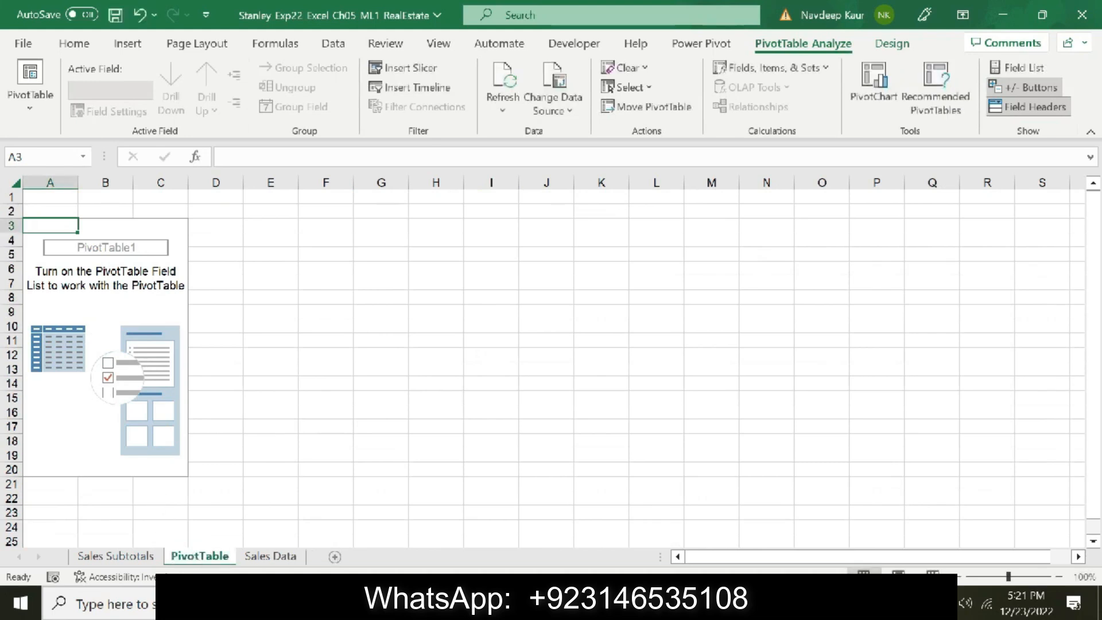
Copy Average City Prices from the Word instructions and set it as the PivotTable's name in Excel
key("alt+Tab")
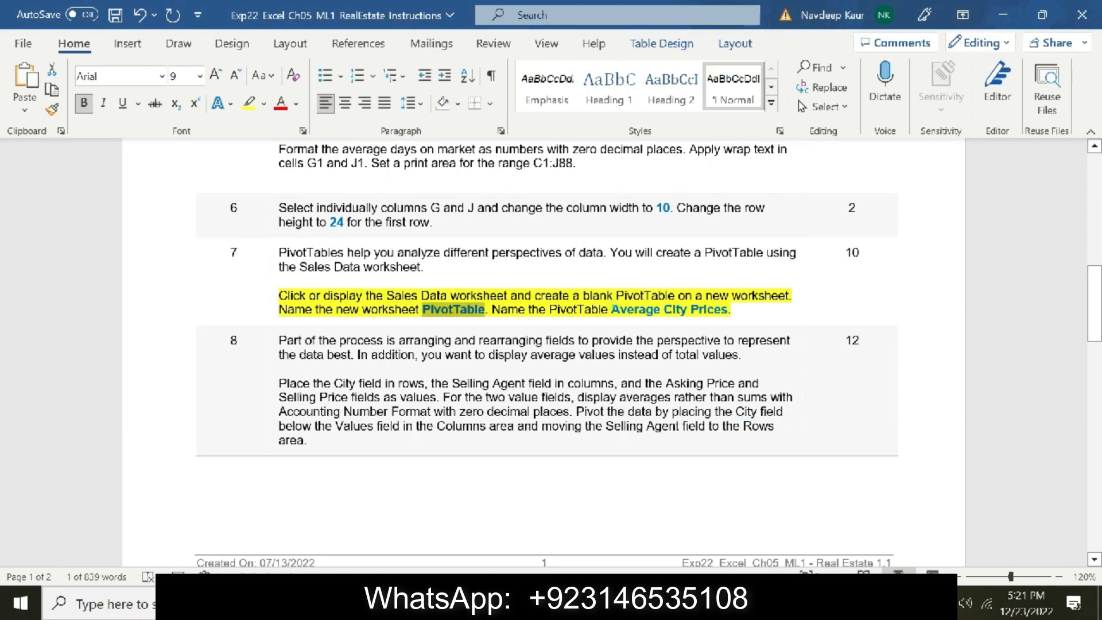
left_click_drag(728, 310, 612, 310)
key("ctrl+c")
key("alt+Tab")
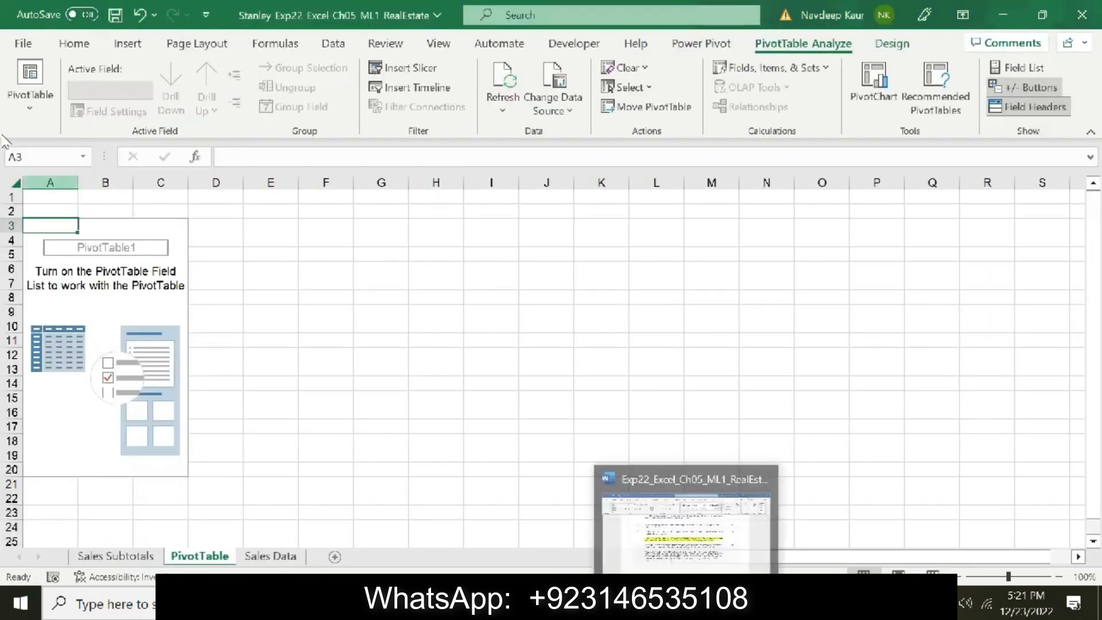
left_click(33, 113)
double_click(52, 172)
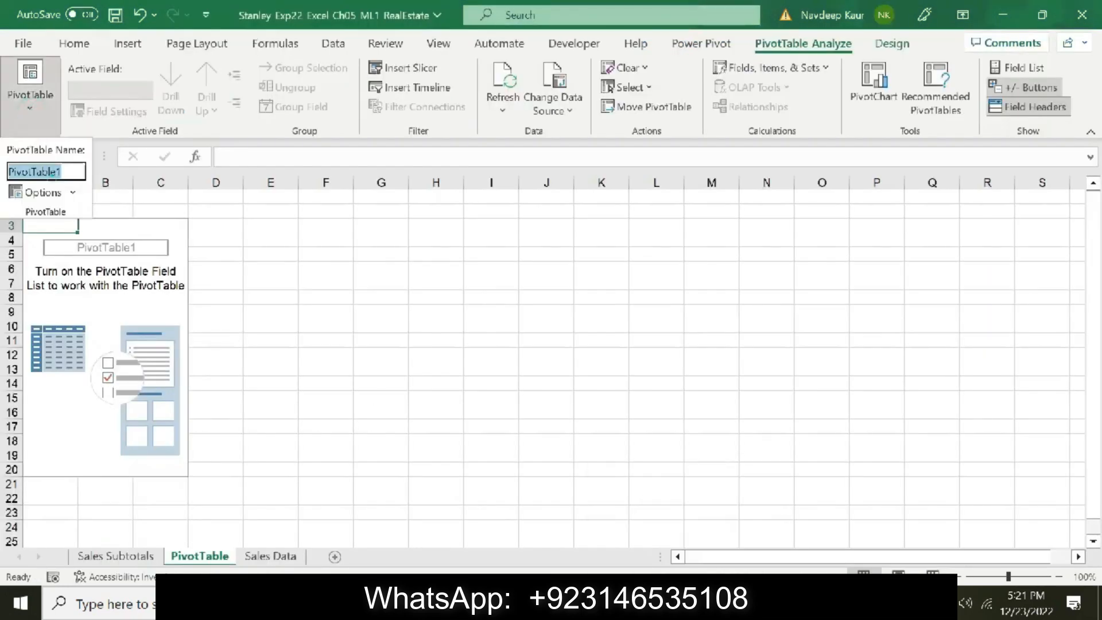
key("ctrl+v")
key("Return")
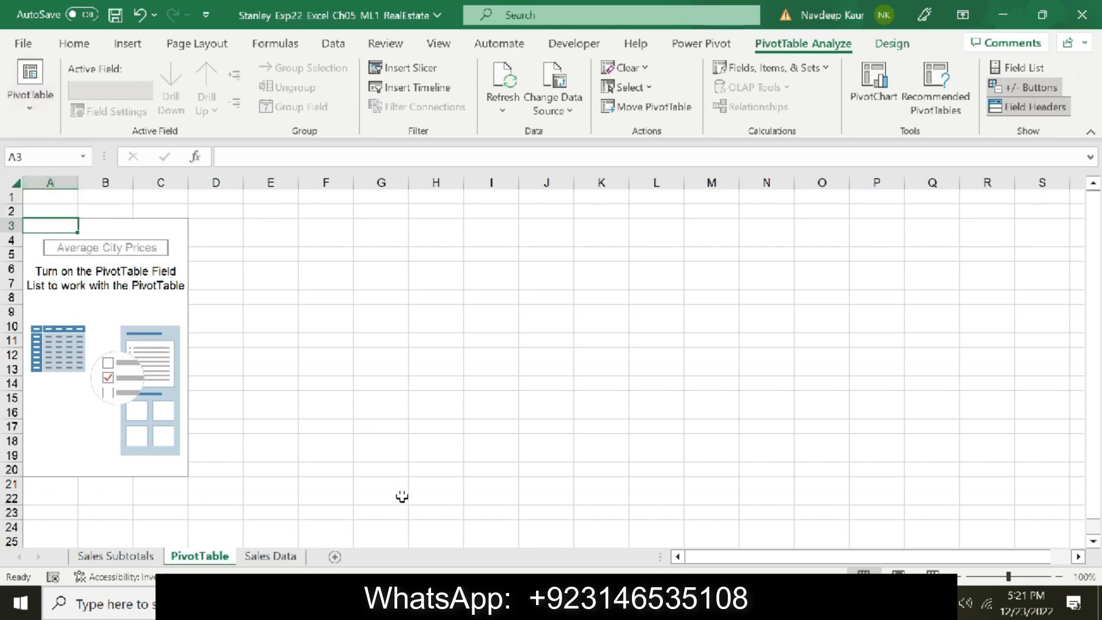
Switch to the Word instructions and remove the highlight from the step 7 task
key("alt+Tab")
left_click_drag(731, 310, 279, 296)
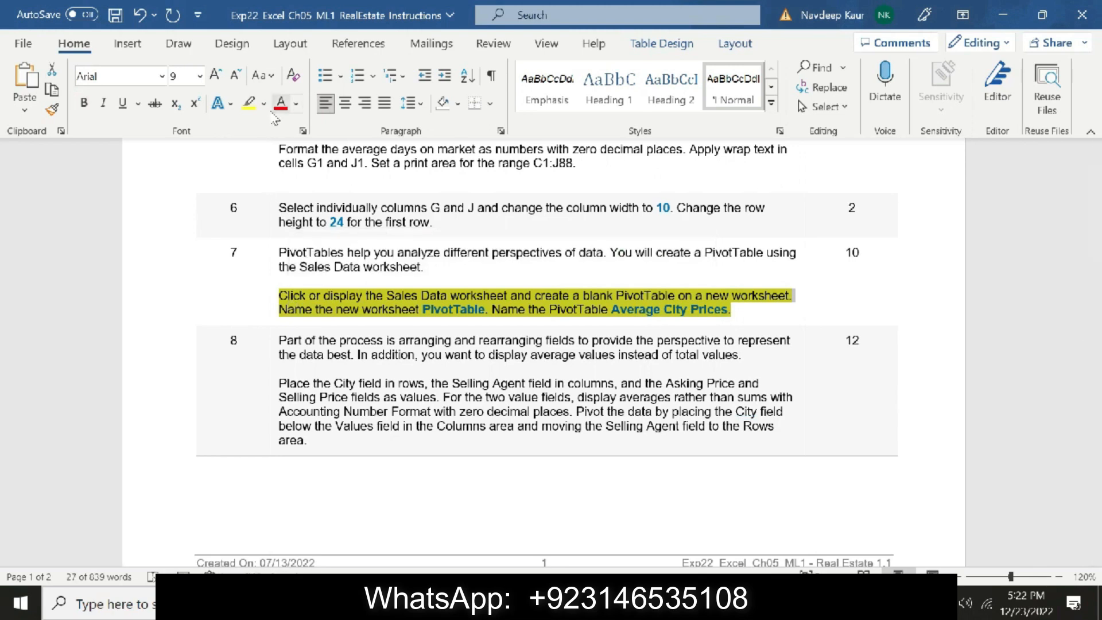
left_click(248, 104)
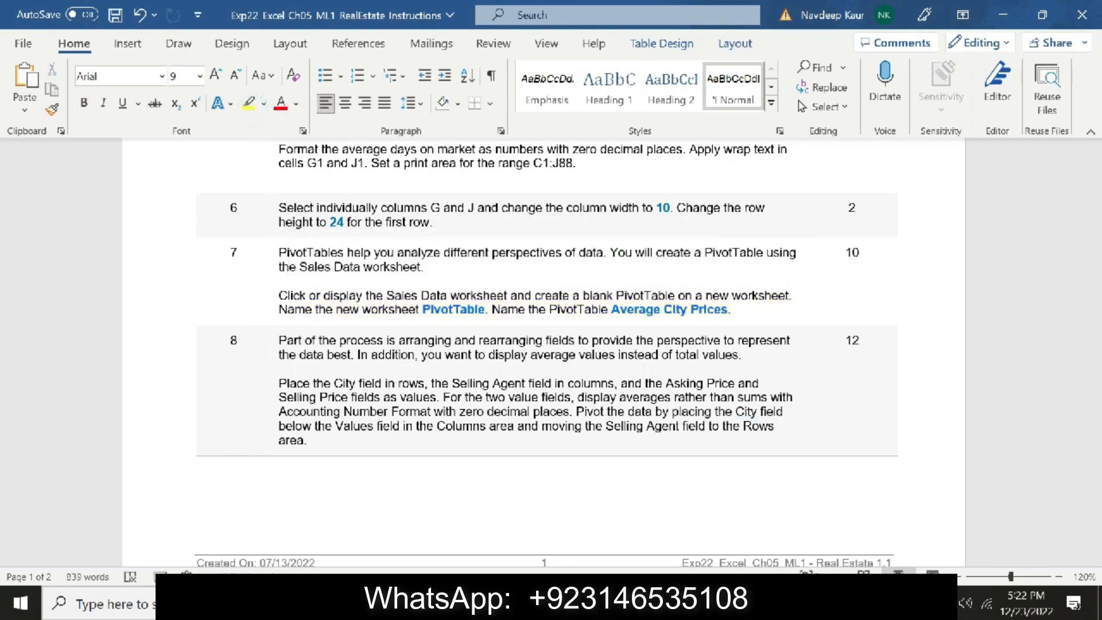
Switch to the Excel workbook, show the PivotTable field list, and place the City field in Rows
key("alt+Tab")
left_click(157, 299)
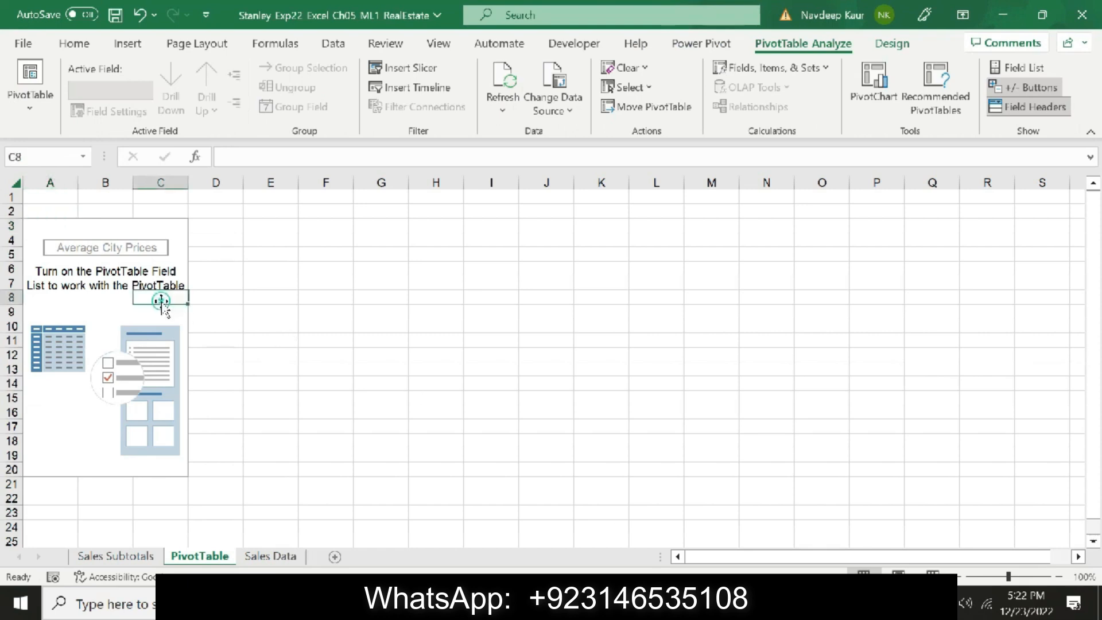
left_click(90, 308)
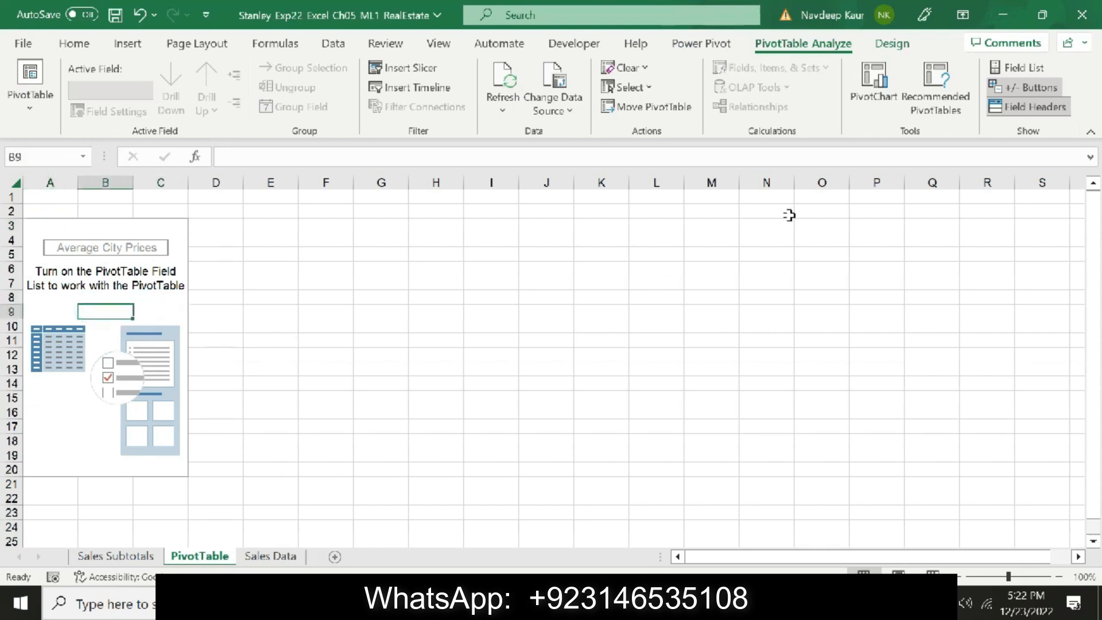
left_click(1032, 111)
left_click(1031, 110)
left_click(1026, 68)
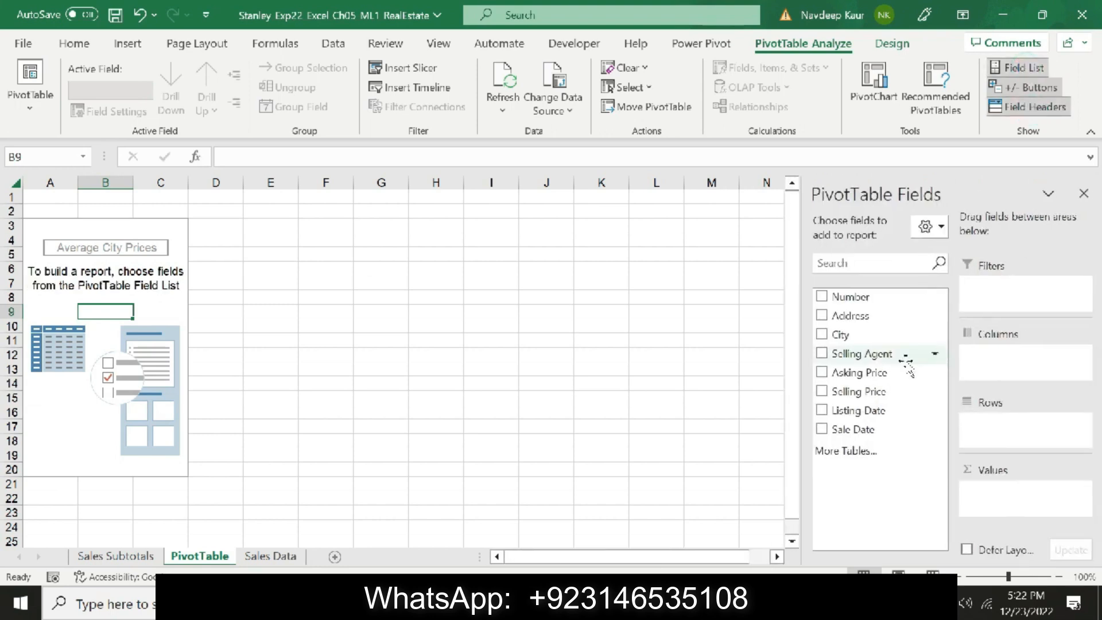
left_click_drag(859, 336, 998, 432)
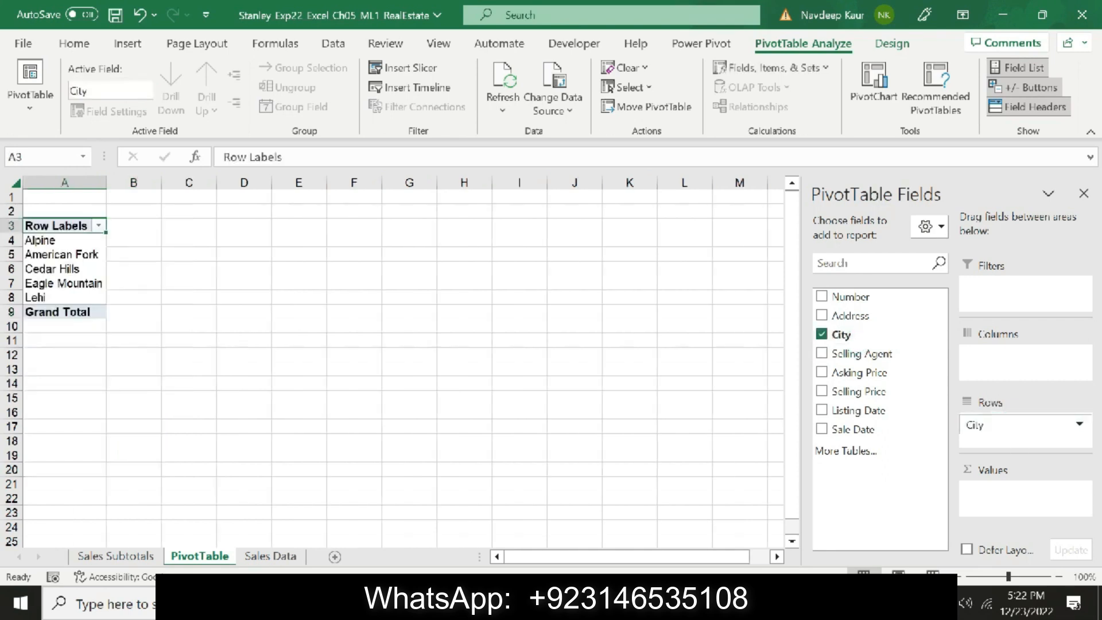
Recheck the step 8 task in the Word instructions and place the Selling Agent field in the PivotTable's Columns area
key("alt+Tab")
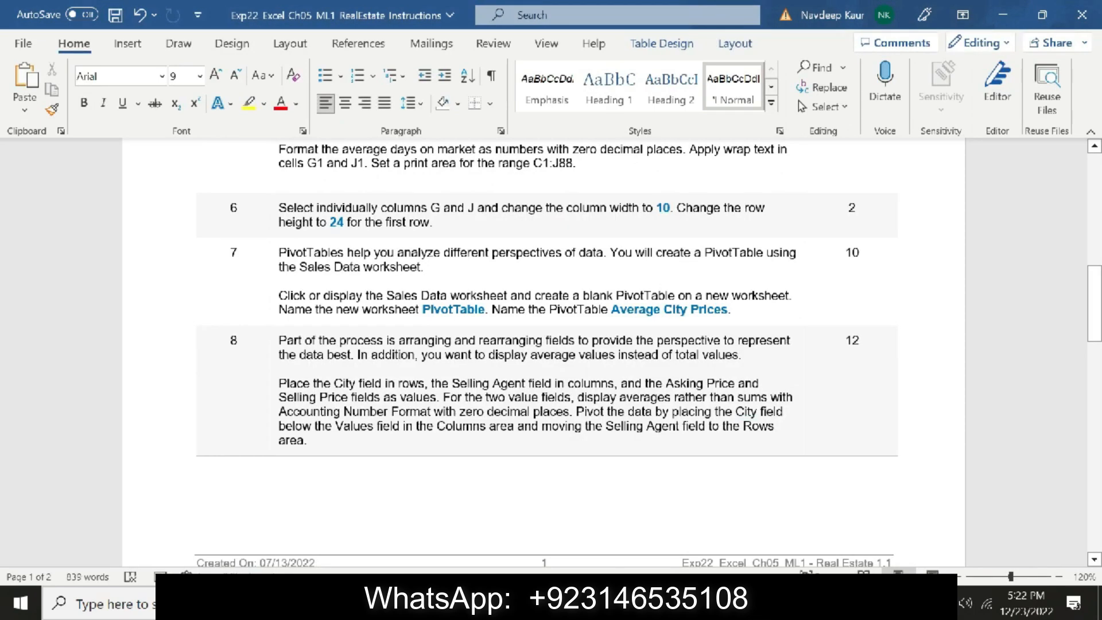
key("alt+Tab")
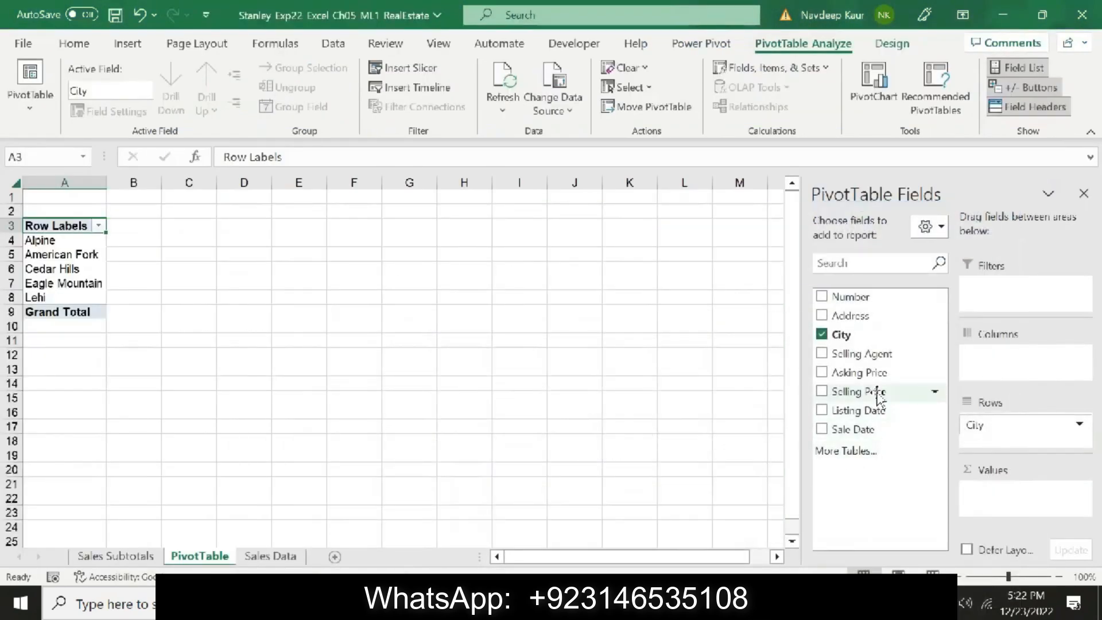
left_click_drag(870, 354, 999, 357)
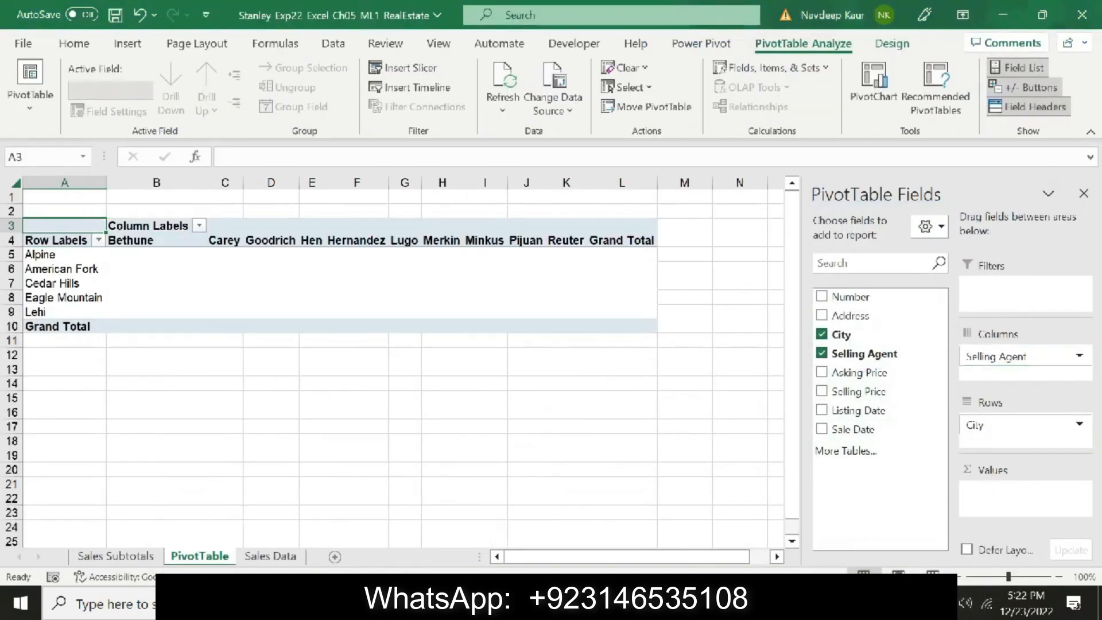
Add the Asking Price and Selling Price fields to the PivotTable's Values area, checking the step 8 task in the Word instructions
key("alt+Tab")
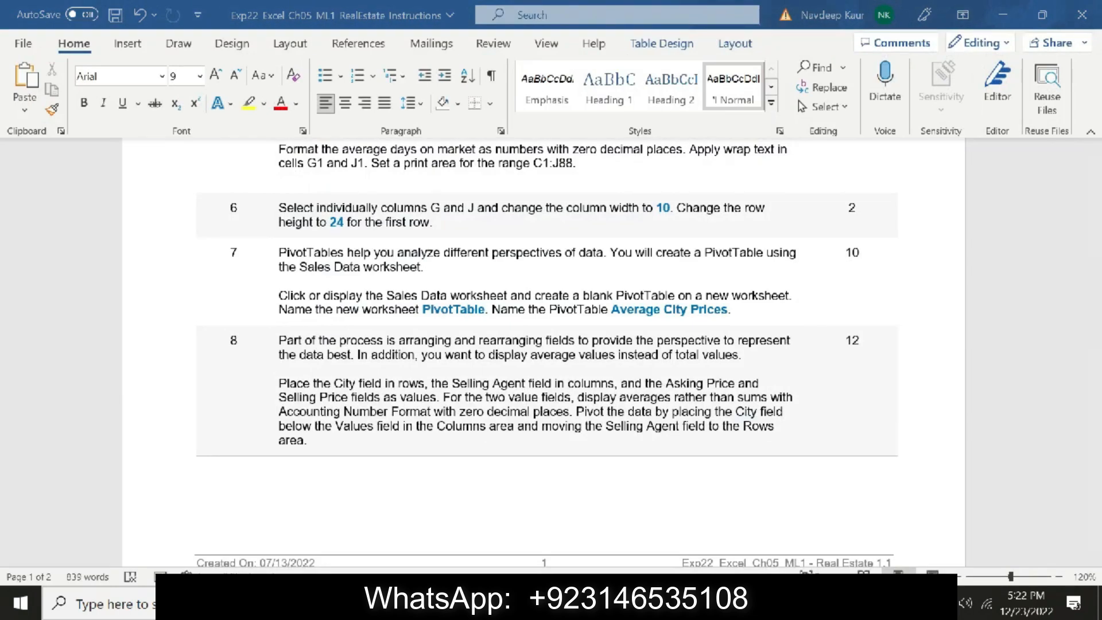
key("alt+Tab")
left_click_drag(870, 372, 997, 495)
left_click_drag(861, 392, 1010, 519)
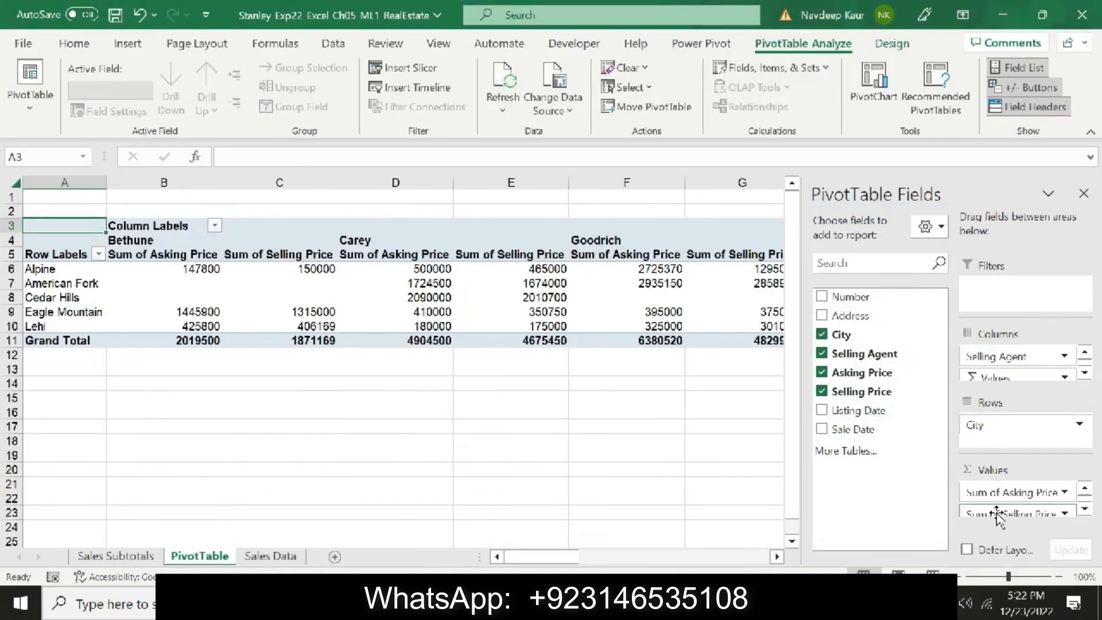
key("alt+Tab")
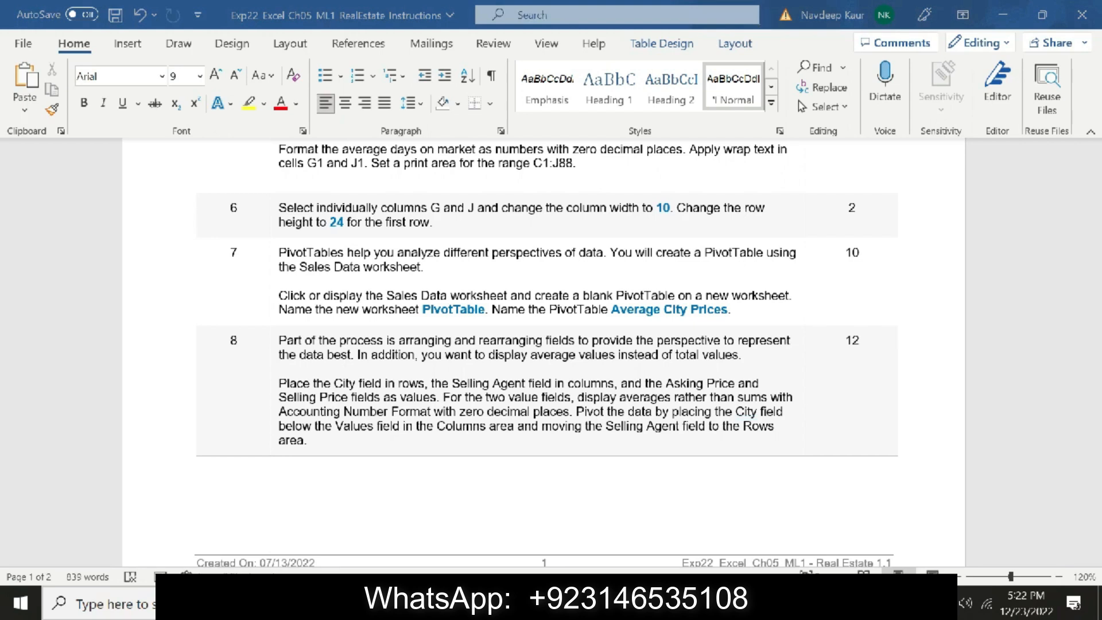
key("alt+Tab")
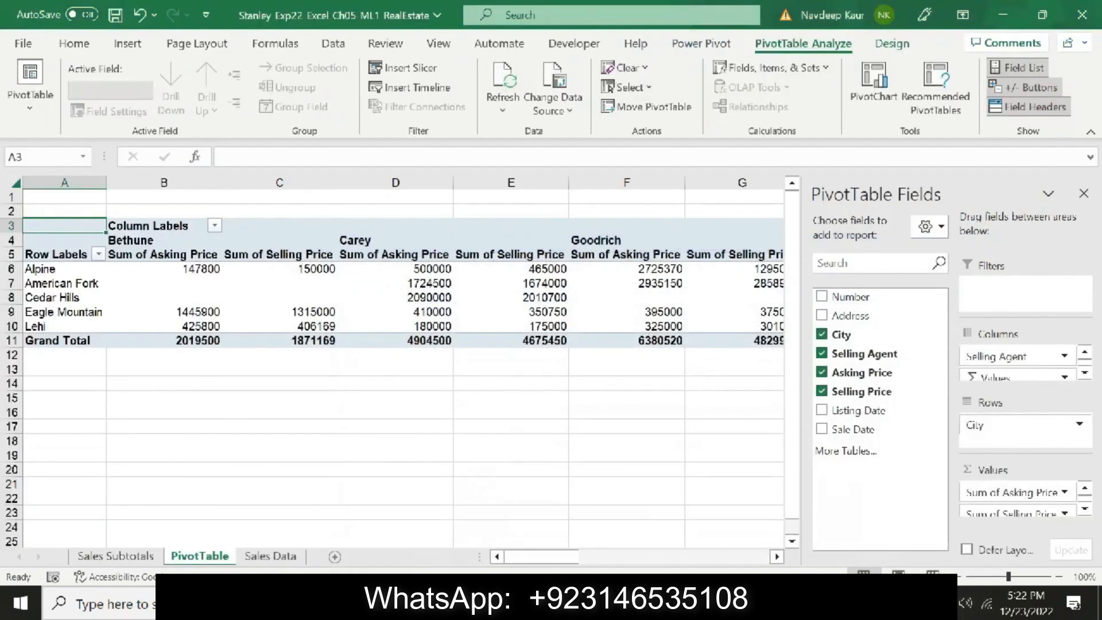
Summarize the Asking Price value field by Average and format it as Accounting with zero decimal places
left_click(983, 492)
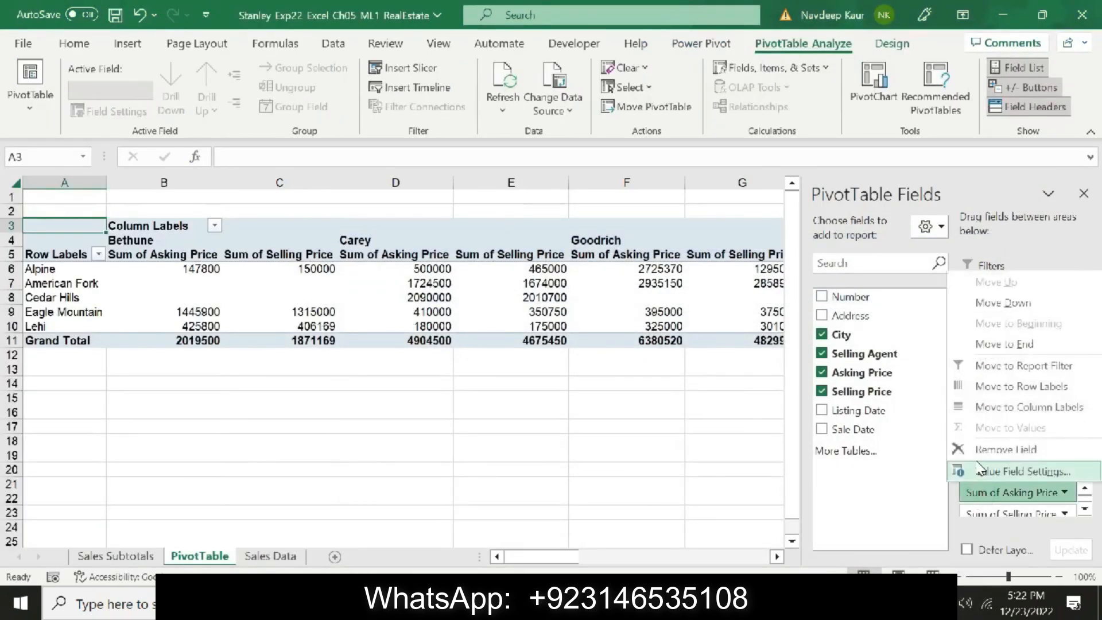
left_click(976, 471)
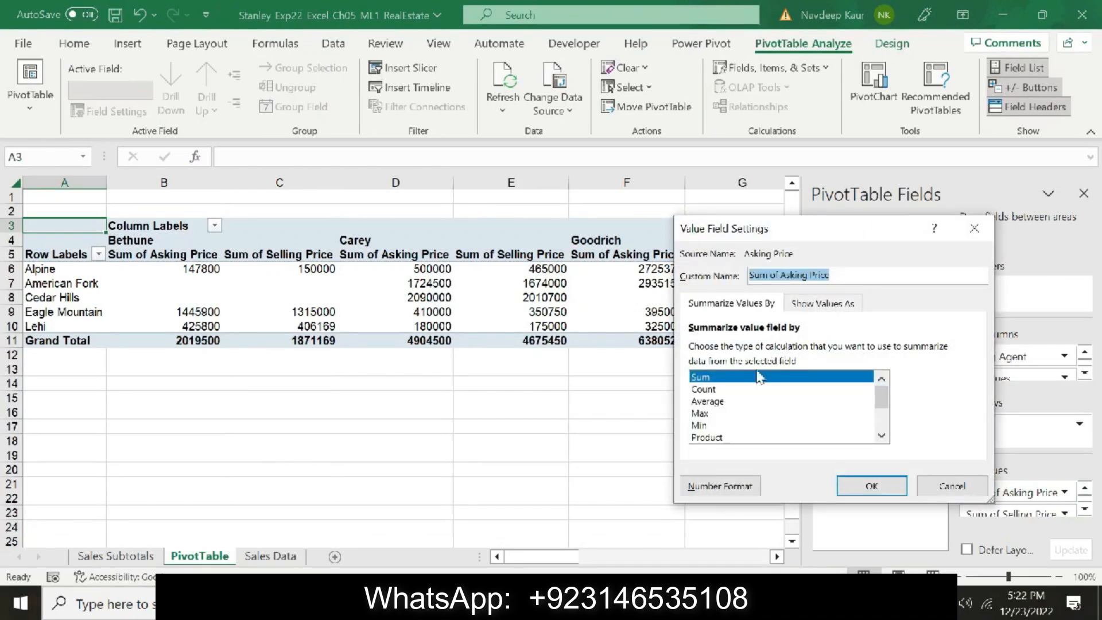
left_click(711, 401)
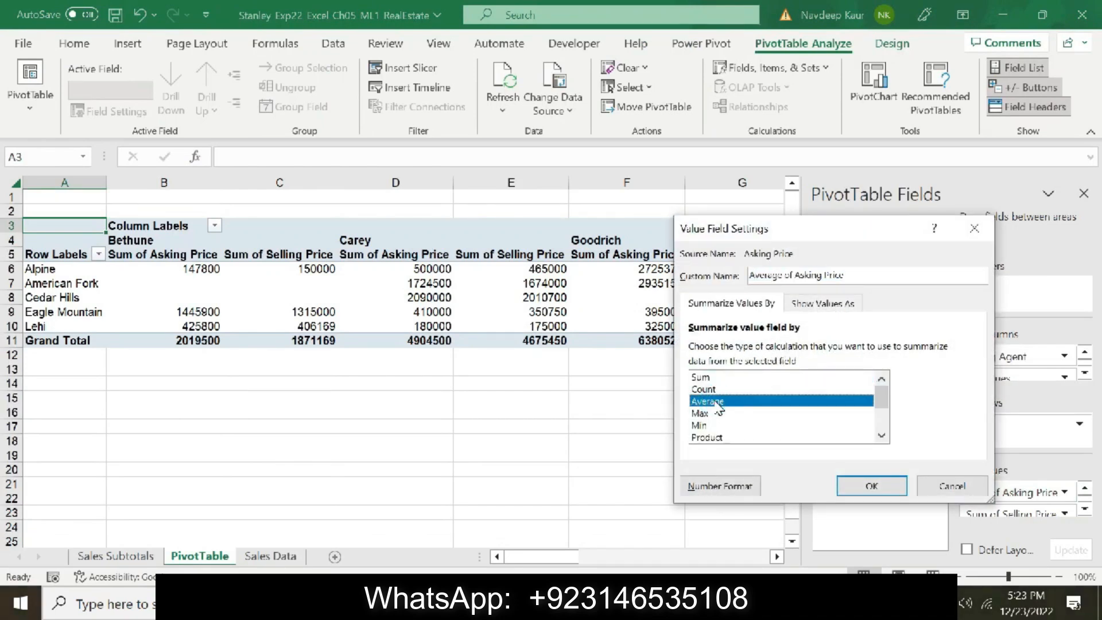
left_click(741, 487)
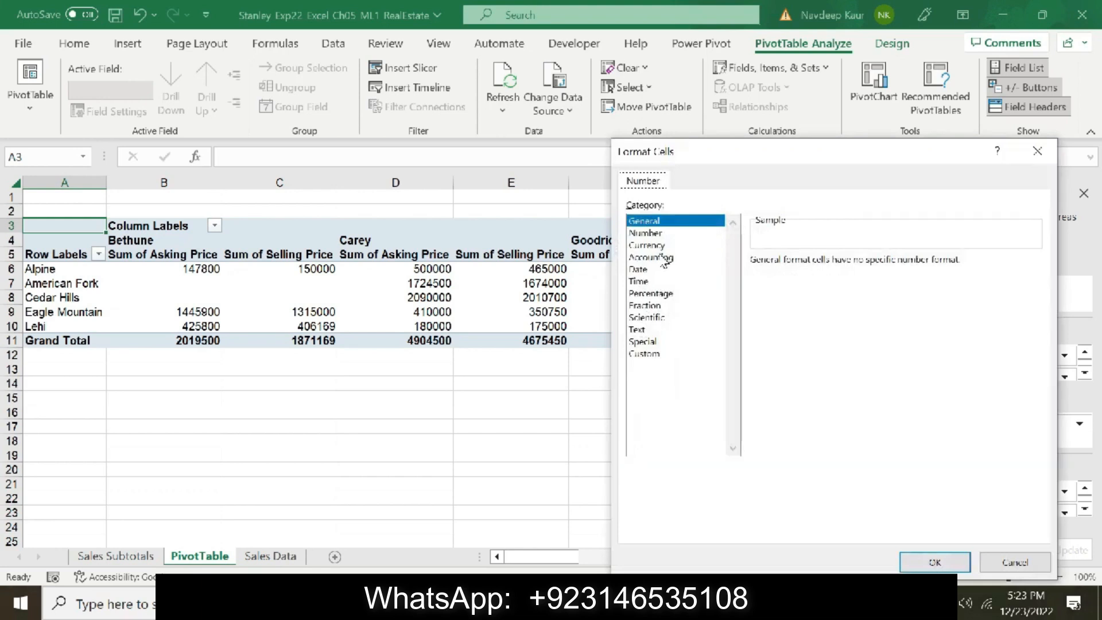
left_click(651, 256)
left_click(866, 268)
left_click(866, 267)
left_click(935, 562)
left_click(873, 486)
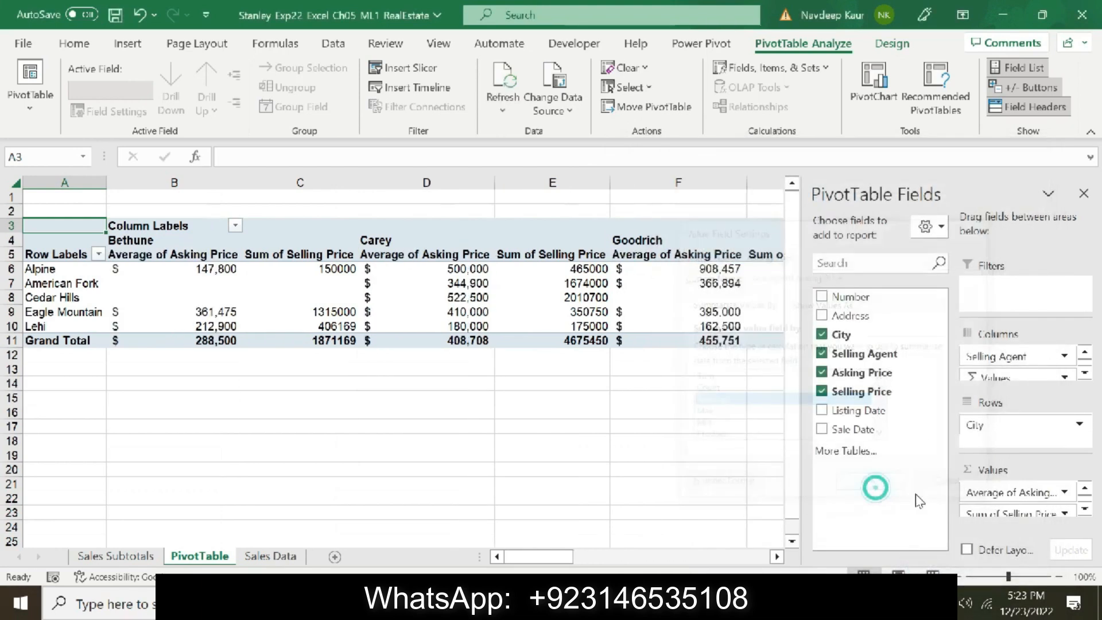
Summarize the Selling Price value field by Average and apply the Accounting number format with zero decimal places
left_click(1008, 514)
left_click(1008, 493)
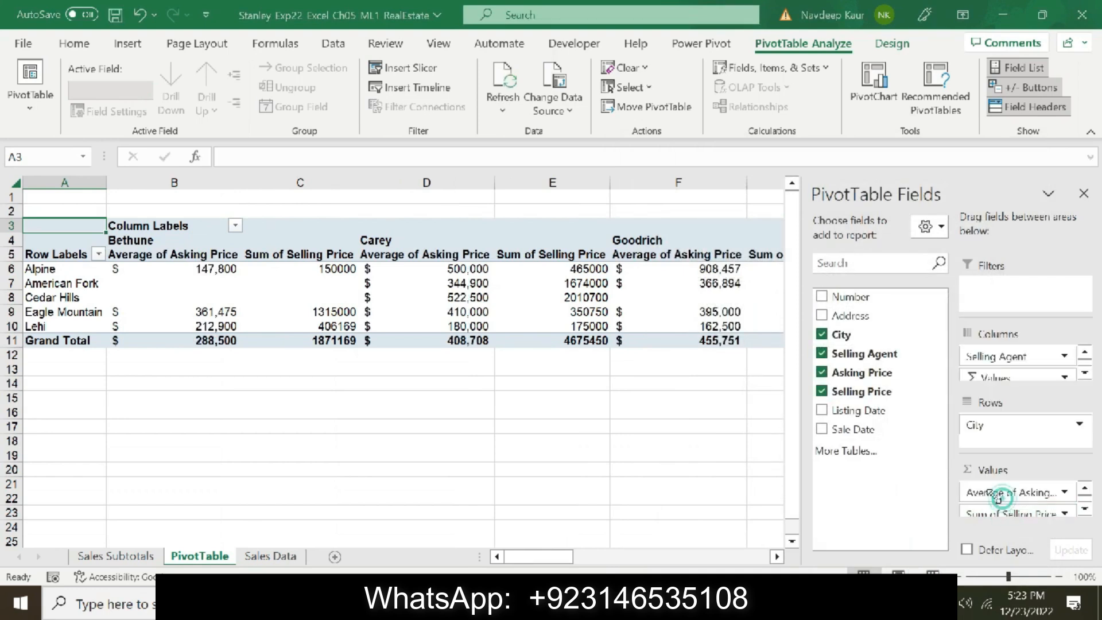
left_click(722, 401)
left_click(720, 486)
left_click(677, 258)
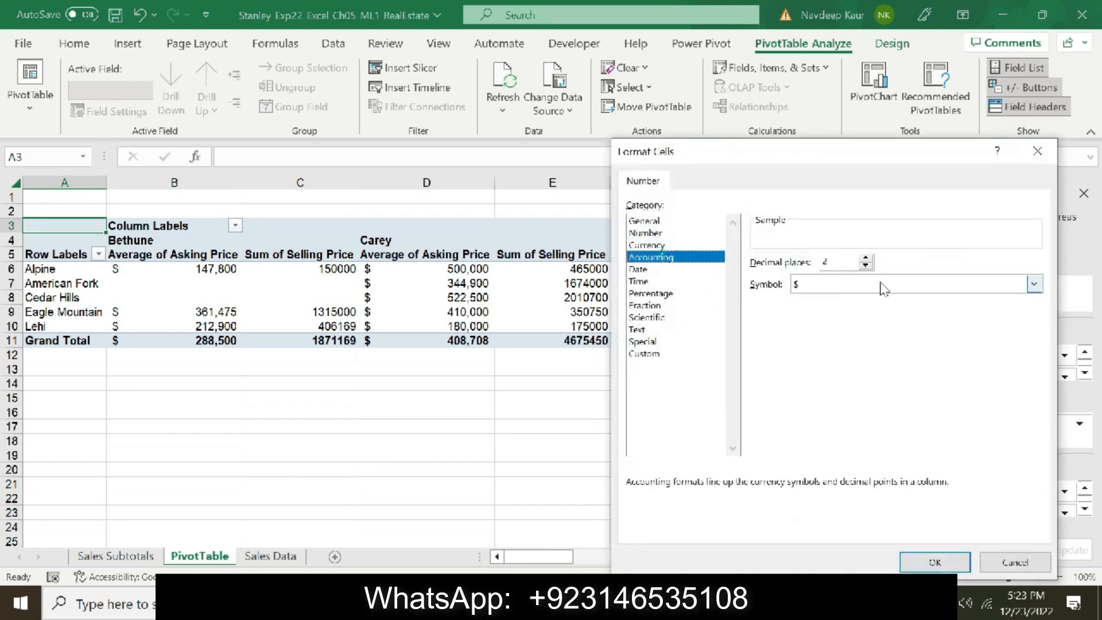
left_click(867, 266)
left_click(930, 561)
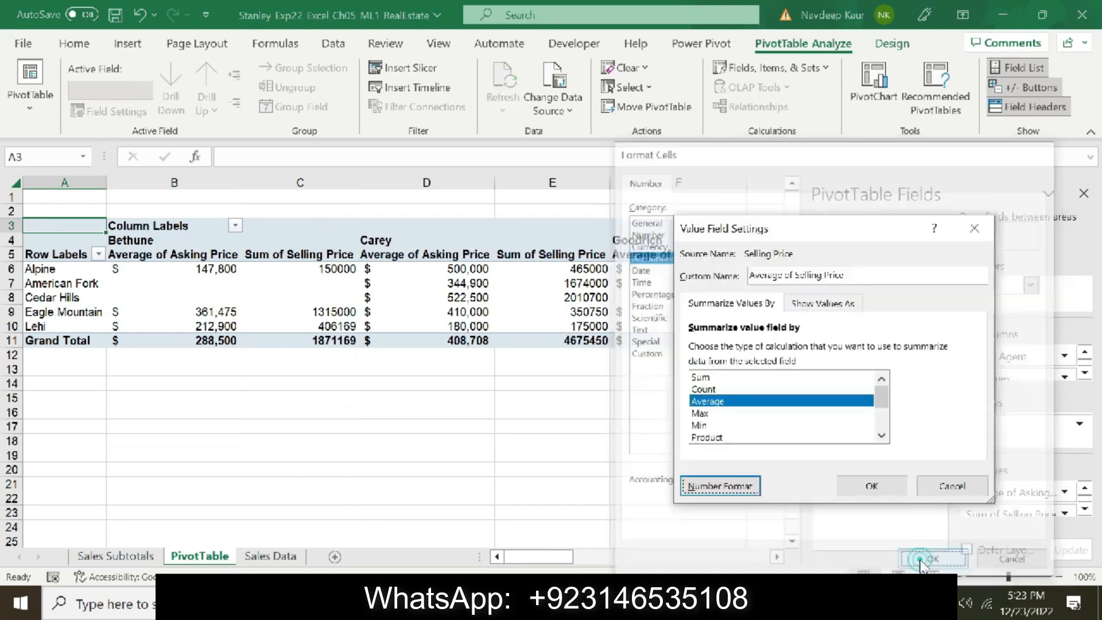
left_click(865, 488)
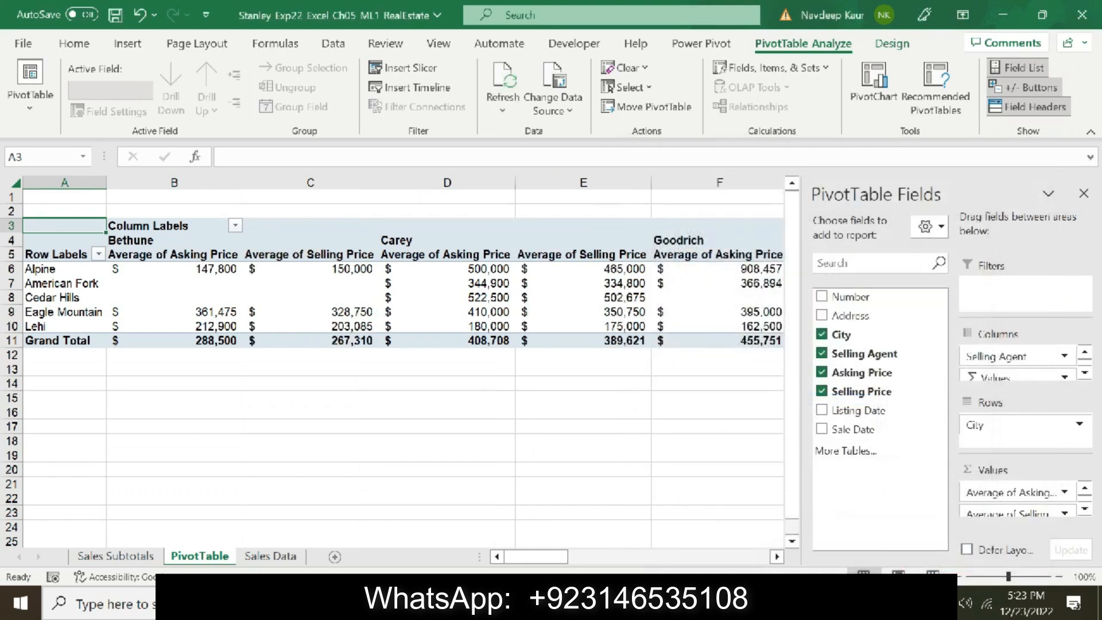
key("alt+Tab")
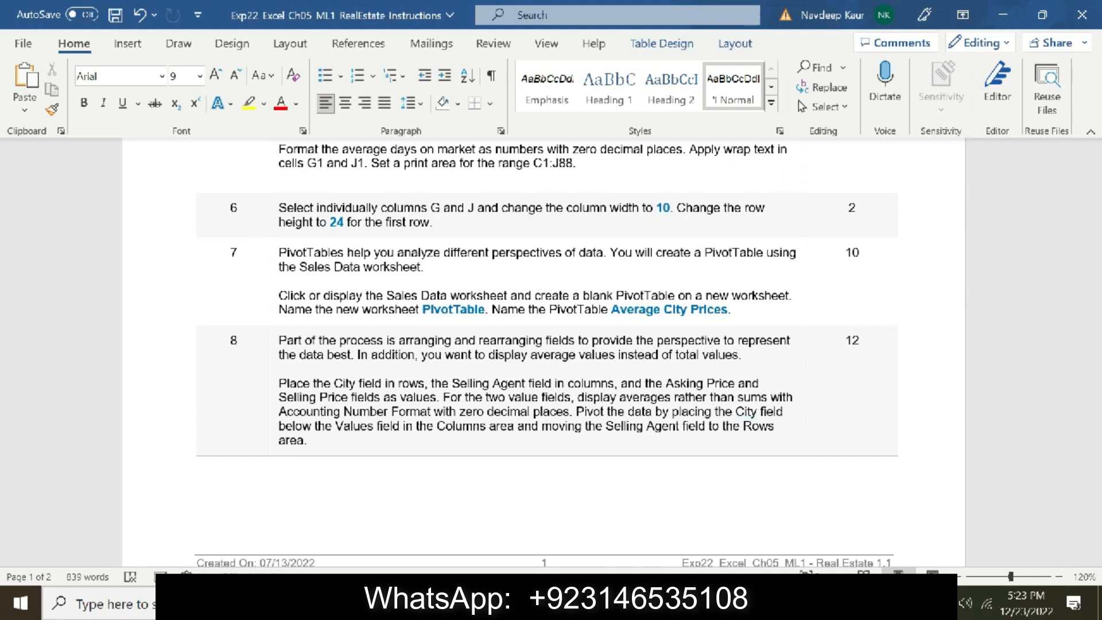
key("alt+Tab")
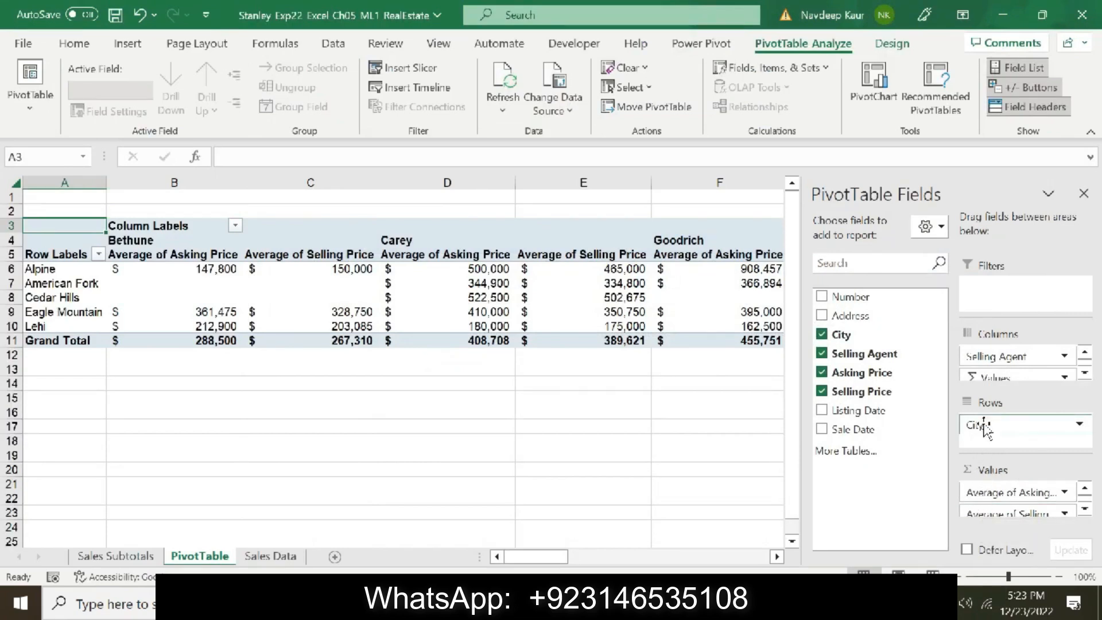
left_click(987, 513)
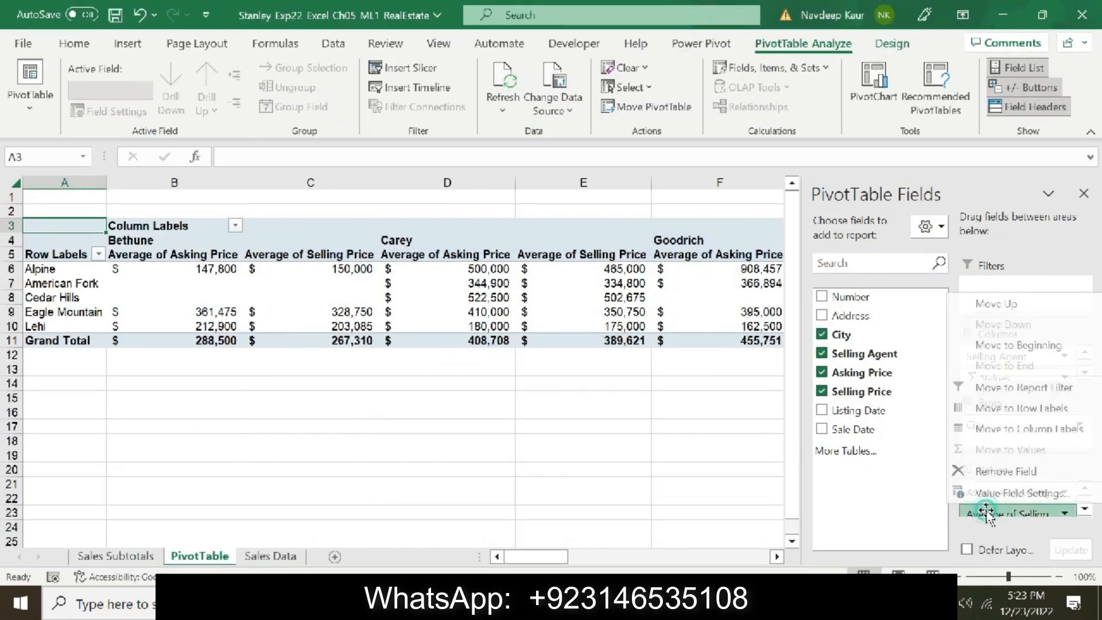
left_click(986, 513)
left_click_drag(987, 513, 1011, 451)
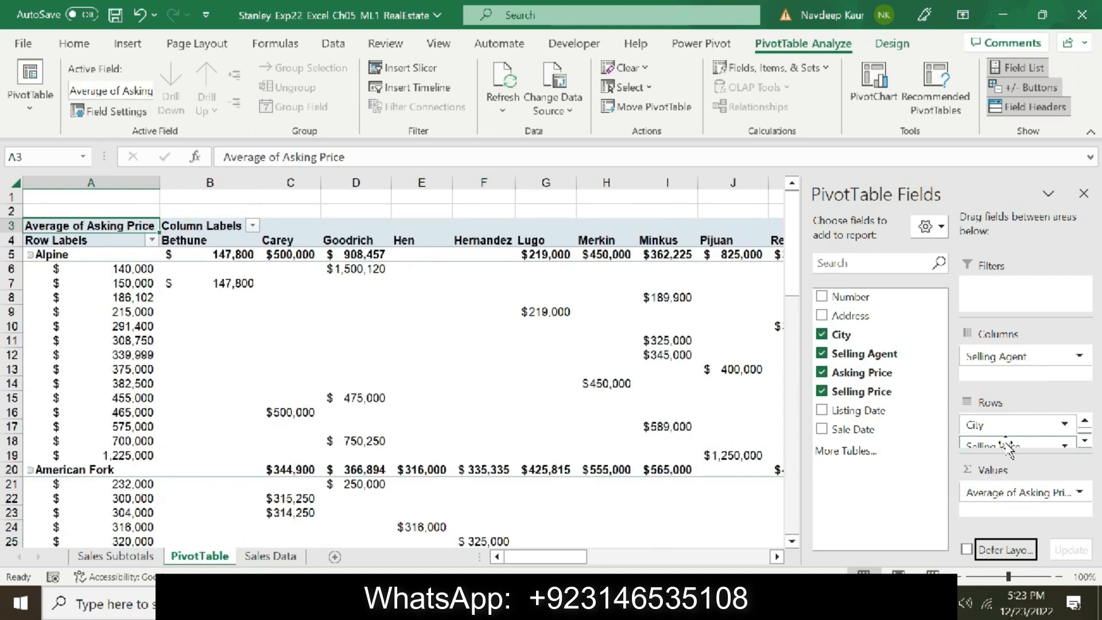
left_click(140, 14)
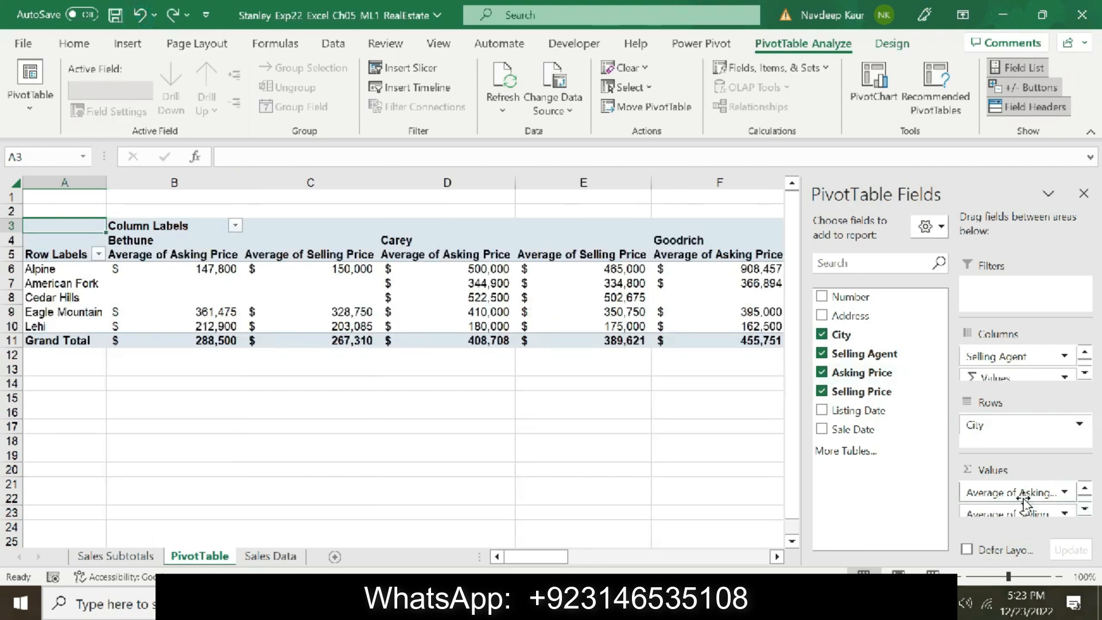
Move the Selling Price field to Rows and the City field to Values, and recheck the step 8 task in the Word instructions
mouse_move(1016, 513)
left_mouse_down()
mouse_move(1010, 448)
mouse_move(1010, 525)
left_mouse_up()
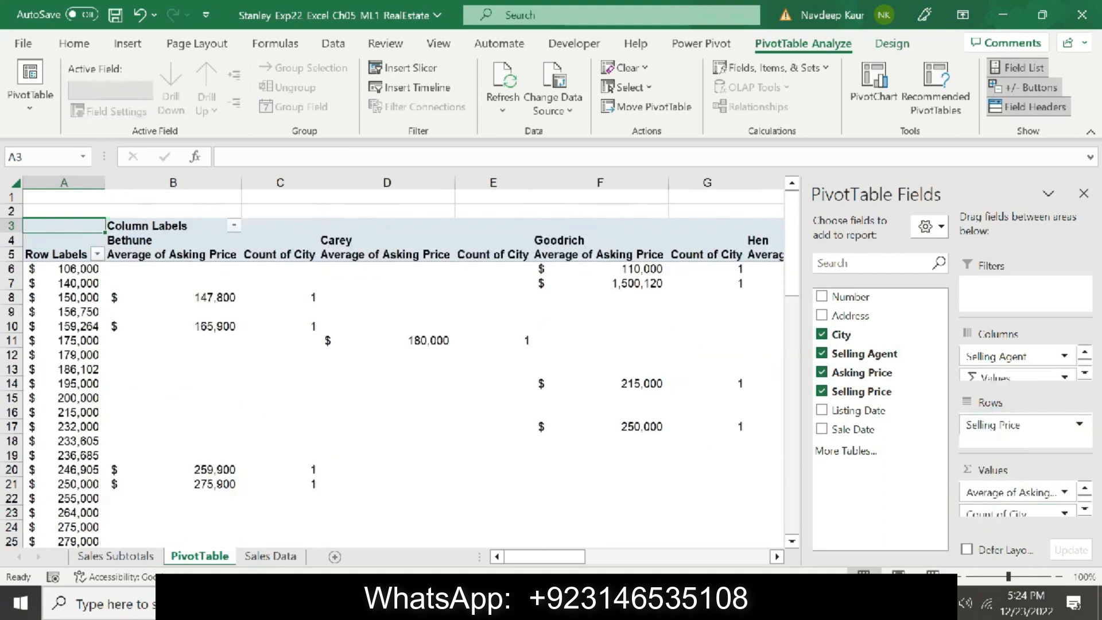
key("alt+Tab")
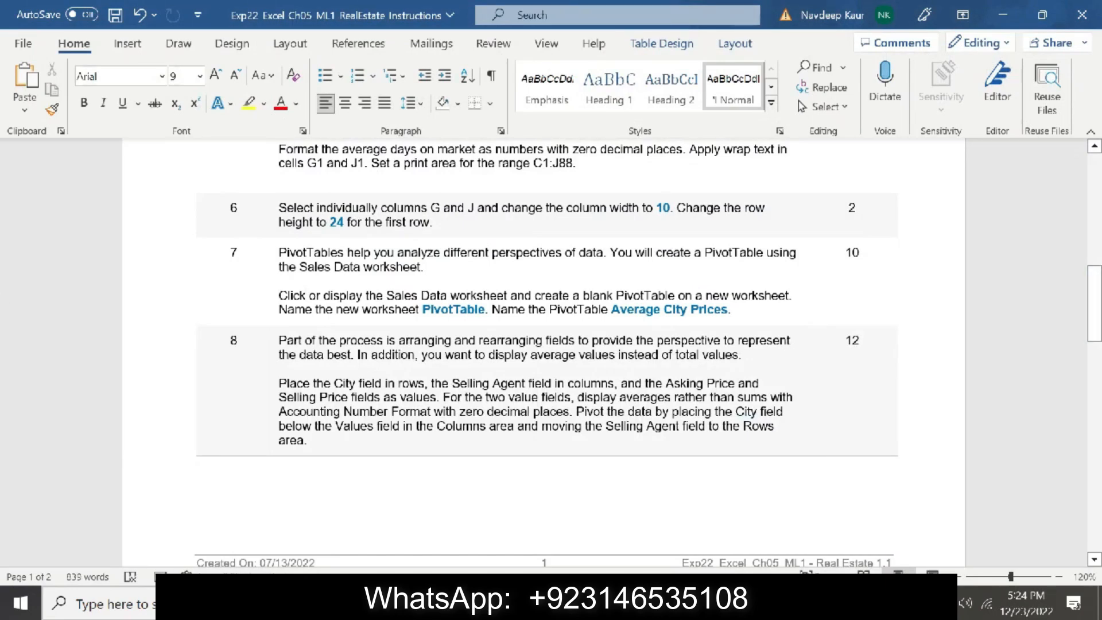
left_click_drag(1095, 316, 1098, 423)
left_click_drag(3, 427, 4, 363)
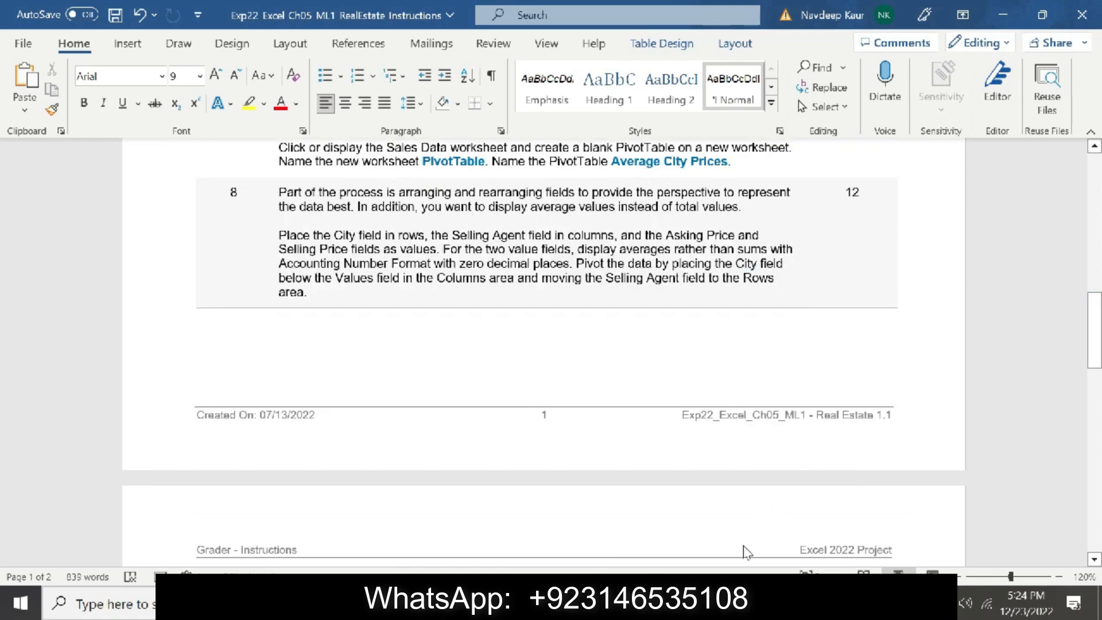